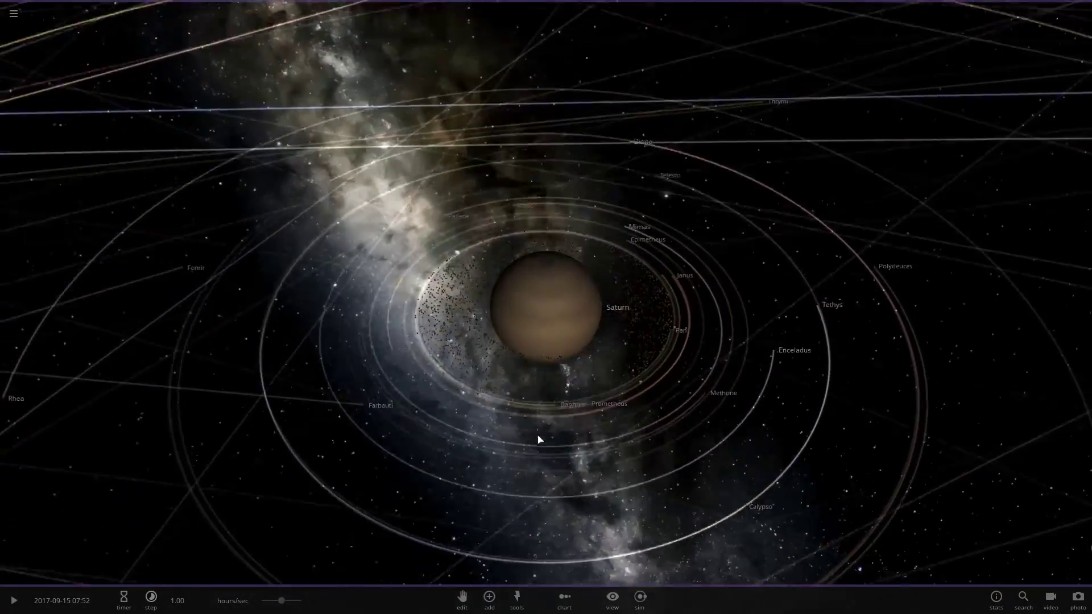
Focus on Saturn's moon Atlas, run the simulation and slow the timestep to about 8 mins/sec.
{"action": "left_click_drag", "start_coordinate": [437, 340], "coordinate": [451, 383]}
{"action": "double_click", "coordinate": [473, 386]}
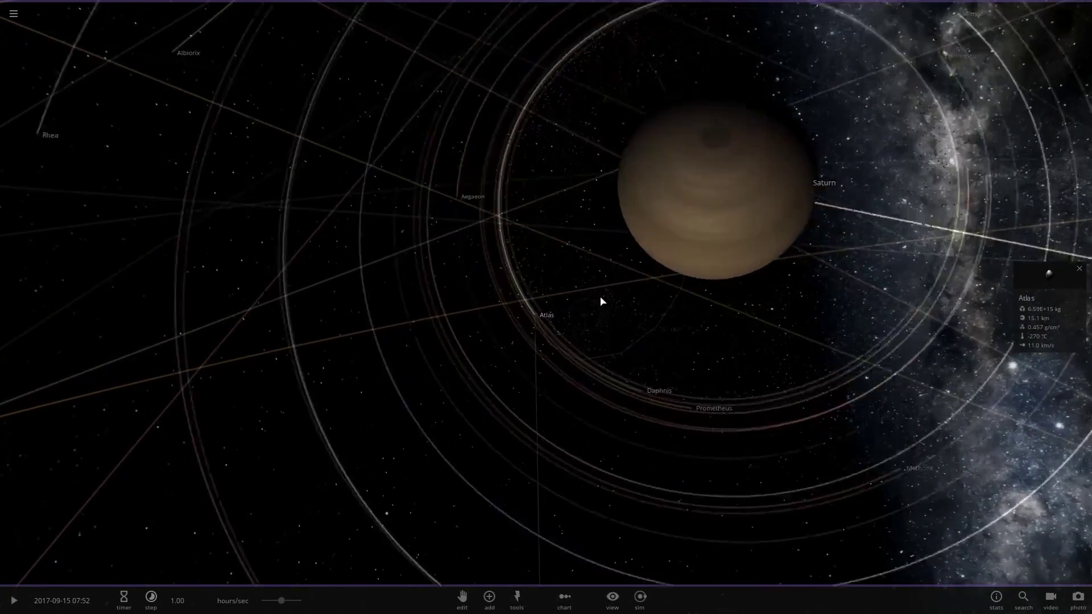
{"action": "left_click_drag", "start_coordinate": [486, 265], "coordinate": [646, 213]}
{"action": "key", "text": "space"}
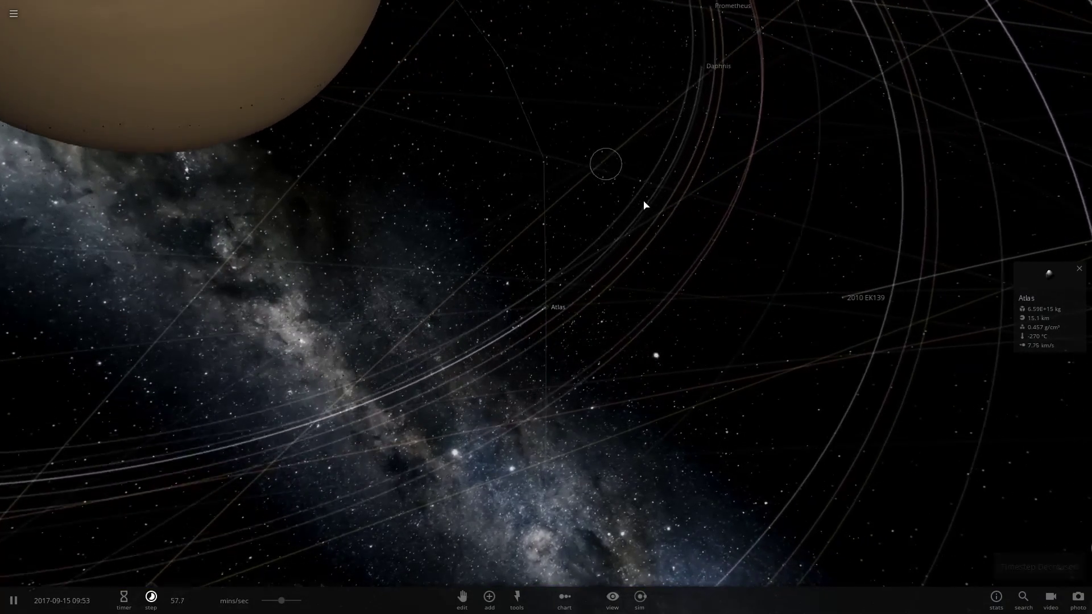
{"action": "key", "text": "comma"}
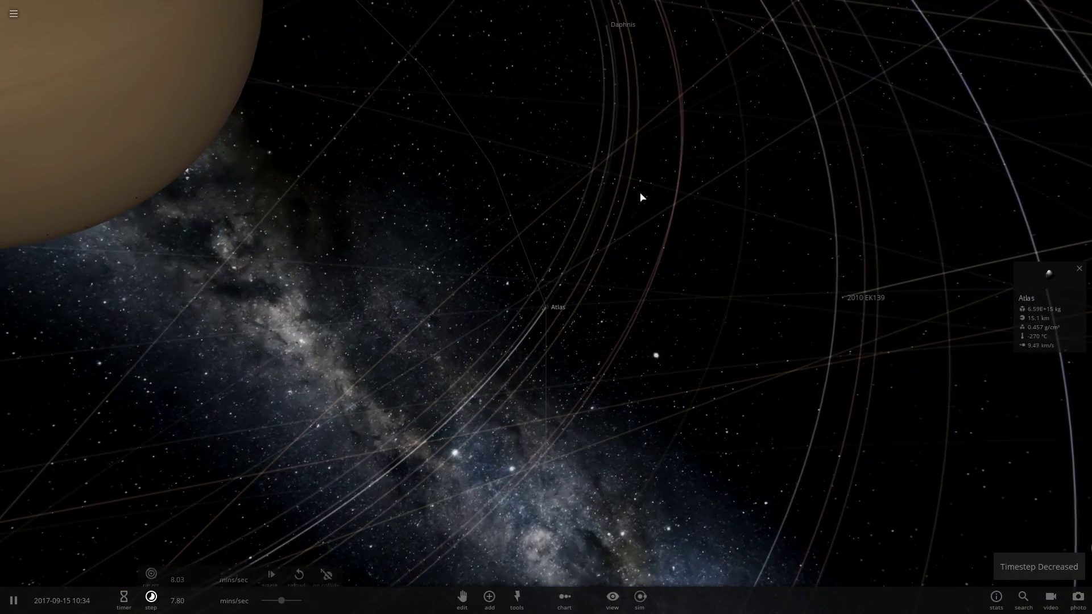
Increase Atlas's mass to 4.19E+16 kg and close its properties.
{"action": "left_click", "coordinate": [1045, 277]}
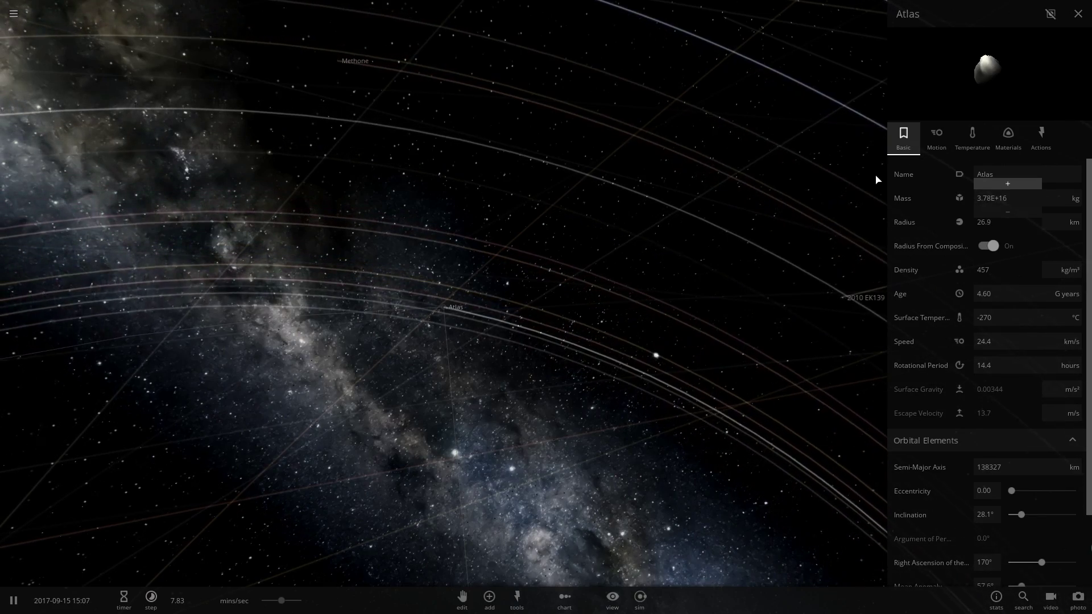
{"action": "left_click", "coordinate": [875, 179]}
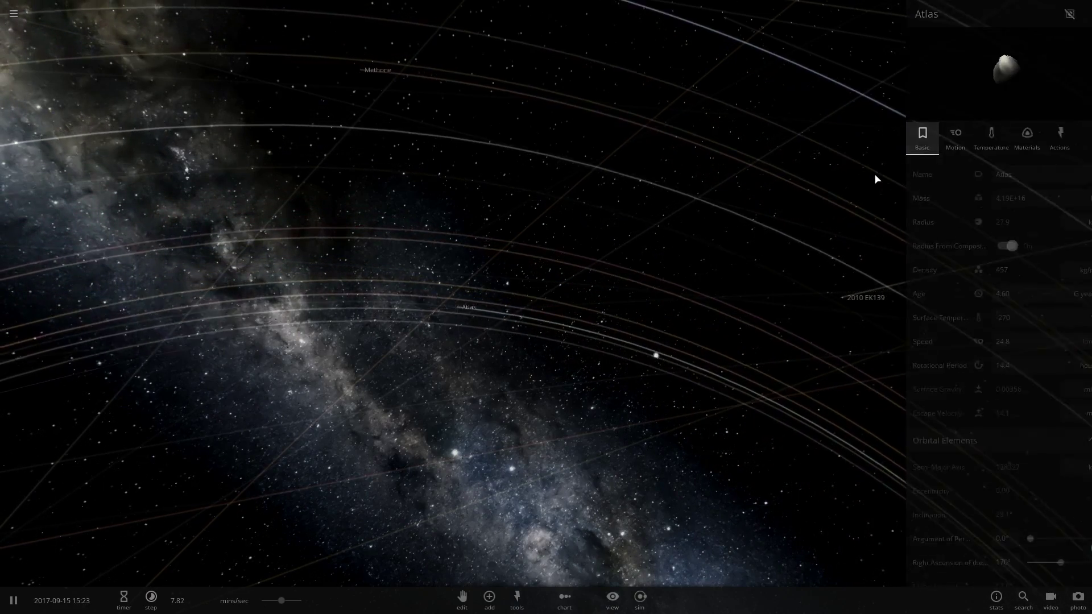
Examine Atlas and its orbit around Saturn from several angles, both close up and from afar.
{"action": "scroll", "coordinate": [770, 195], "scroll_direction": "down", "scroll_amount": 5}
{"action": "left_click_drag", "start_coordinate": [668, 161], "coordinate": [1024, 175]}
{"action": "scroll", "coordinate": [730, 195], "scroll_direction": "up", "scroll_amount": 4}
{"action": "scroll", "coordinate": [450, 203], "scroll_direction": "up", "scroll_amount": 3}
{"action": "scroll", "coordinate": [340, 190], "scroll_direction": "up", "scroll_amount": 5}
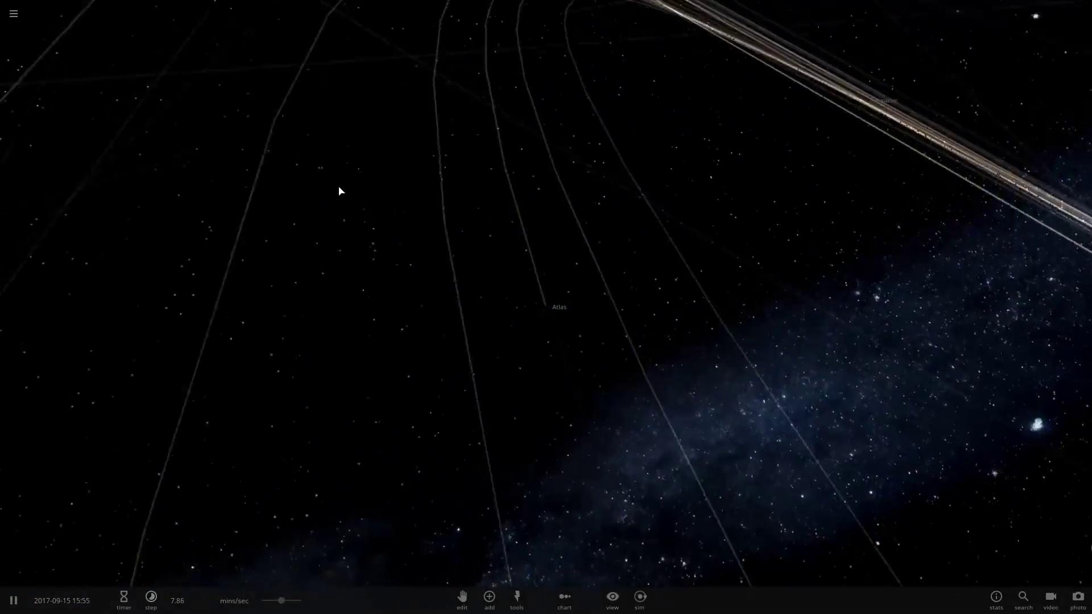
{"action": "scroll", "coordinate": [368, 163], "scroll_direction": "down", "scroll_amount": 4}
{"action": "left_click_drag", "start_coordinate": [309, 156], "coordinate": [734, 541]}
{"action": "scroll", "coordinate": [755, 469], "scroll_direction": "up", "scroll_amount": 3}
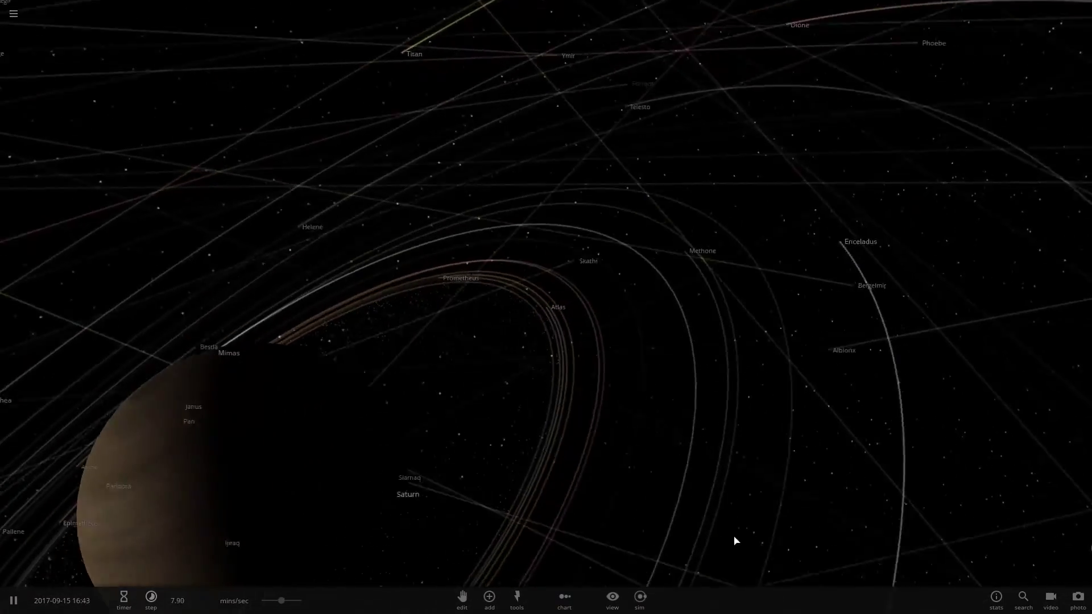
Set Atlas's mass to 0.0005 moon masses, inspect the moon up close and close its properties.
{"action": "left_click", "coordinate": [555, 308]}
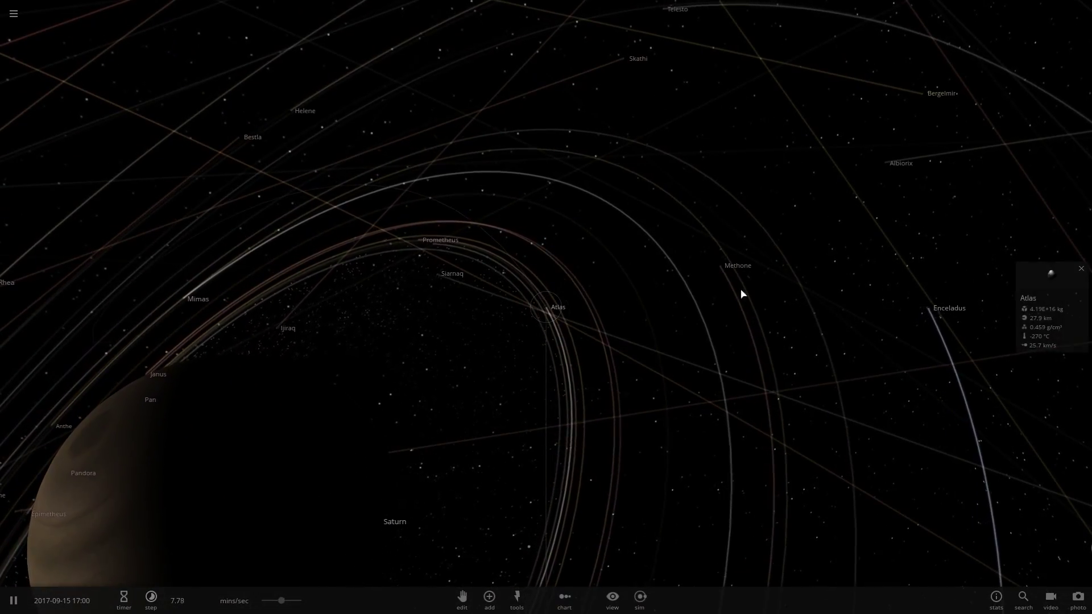
{"action": "left_click", "coordinate": [1054, 315]}
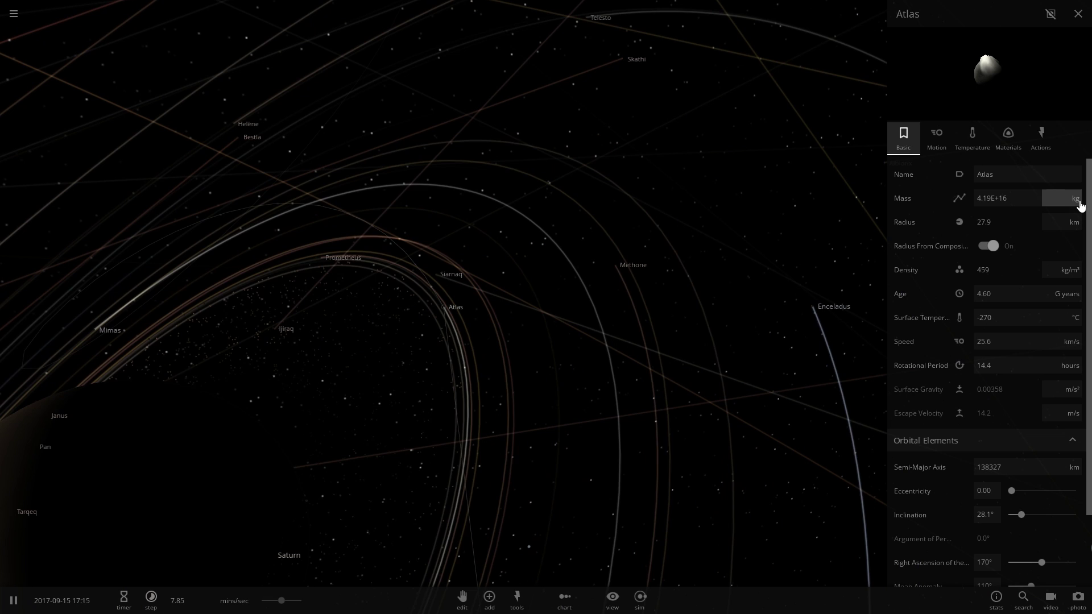
{"action": "left_click", "coordinate": [1075, 199]}
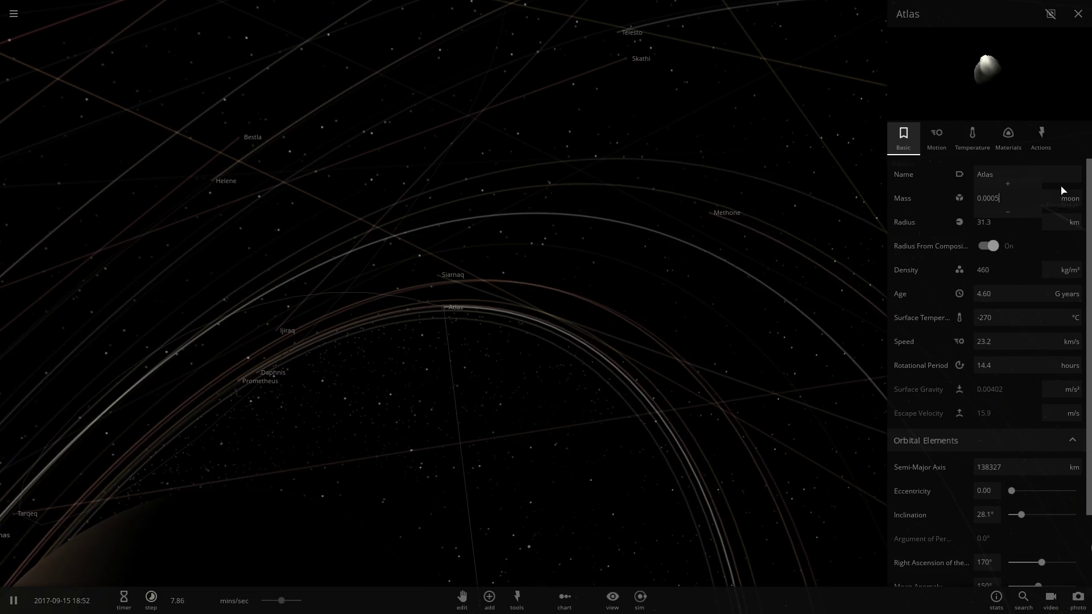
{"action": "scroll", "coordinate": [378, 383], "scroll_direction": "up", "scroll_amount": 2}
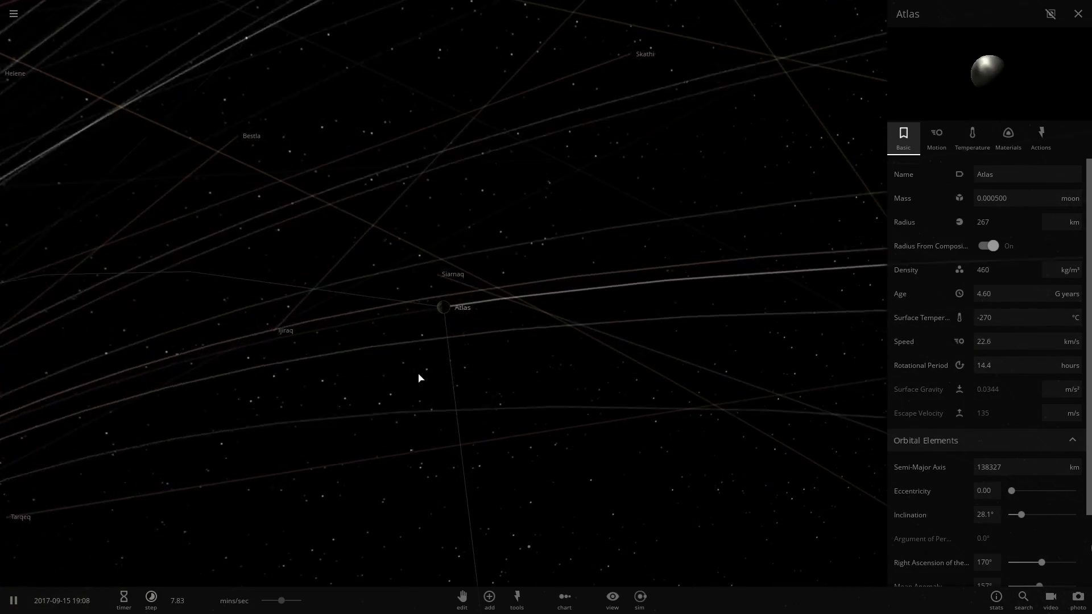
{"action": "left_click_drag", "start_coordinate": [417, 371], "coordinate": [495, 295]}
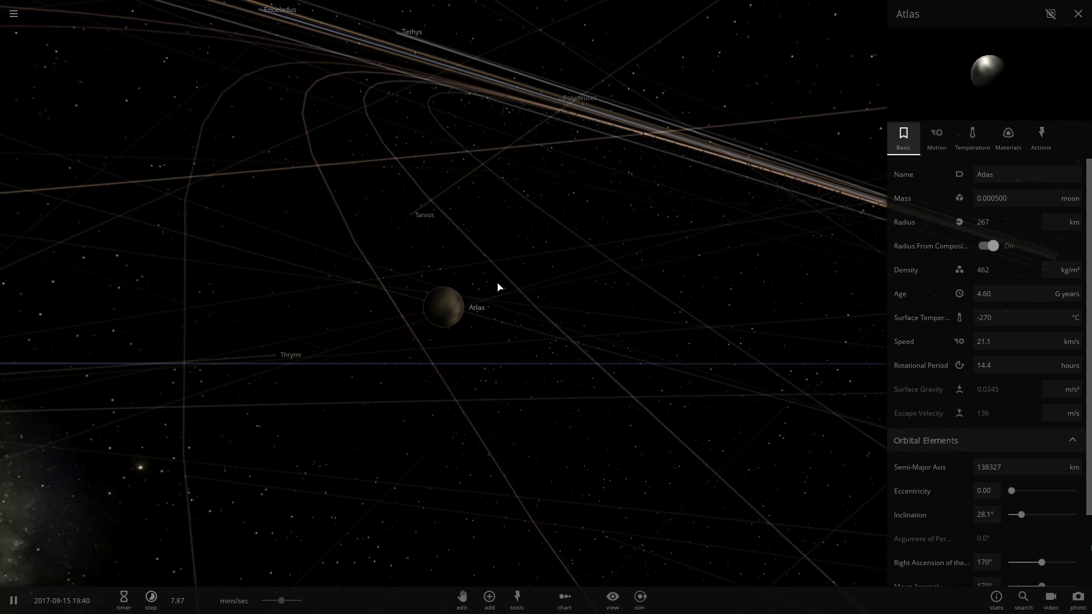
{"action": "left_click", "coordinate": [498, 288]}
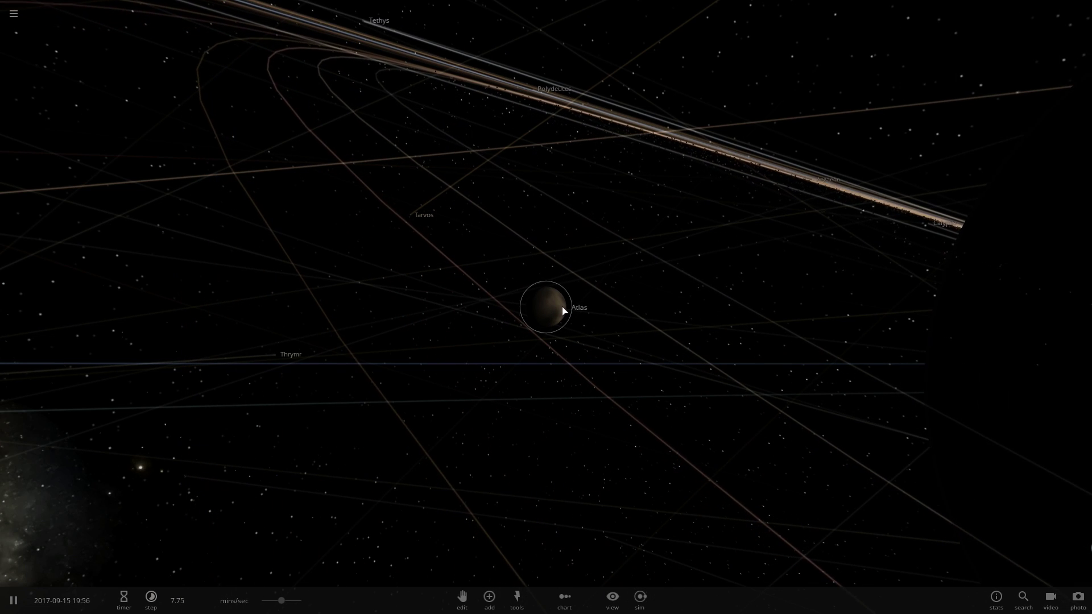
Select Atlas and raise the simulation timestep to about 17.5 mins/sec.
{"action": "left_click", "coordinate": [565, 311]}
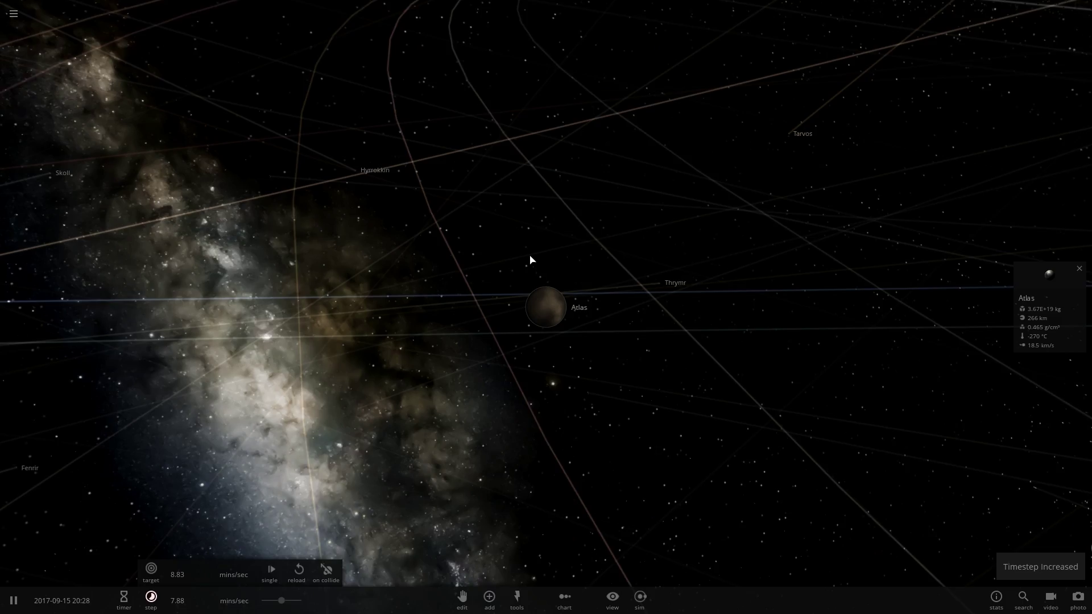
{"action": "left_click_drag", "start_coordinate": [531, 256], "coordinate": [487, 319]}
{"action": "scroll", "coordinate": [466, 299], "scroll_direction": "down", "scroll_amount": 3}
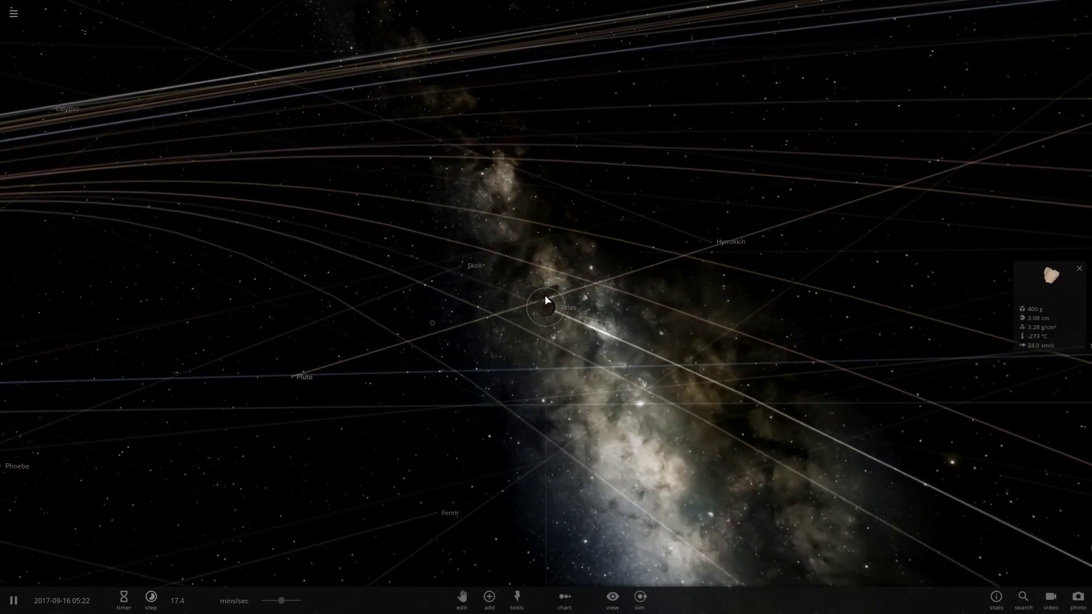
Increase Atlas's mass gradually to about 2.62E+20 kg while the simulation runs.
{"action": "left_click", "coordinate": [1019, 313]}
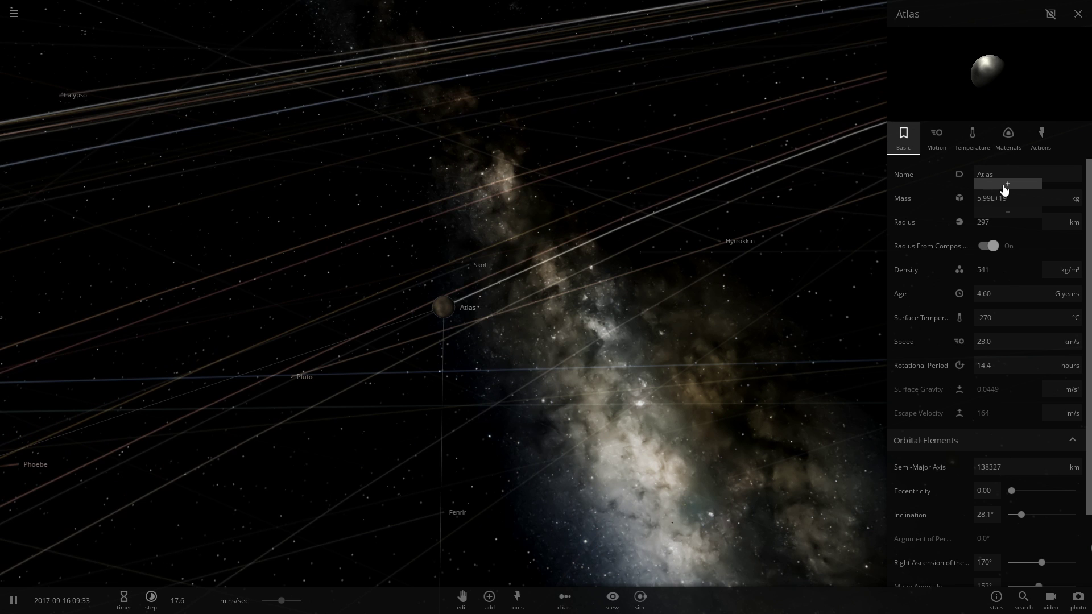
{"action": "left_click", "coordinate": [1004, 186]}
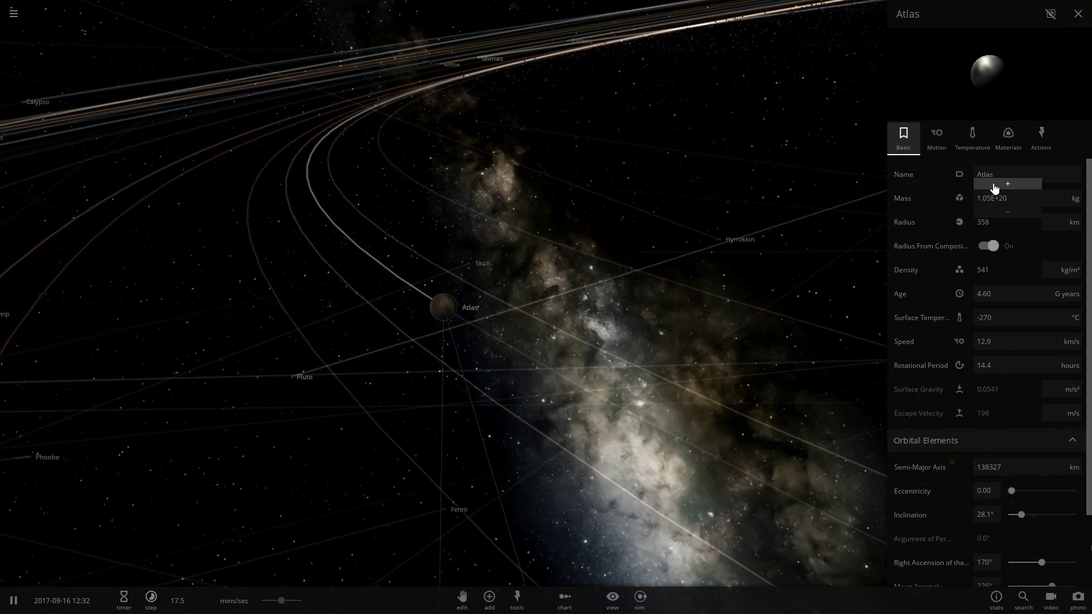
{"action": "left_click", "coordinate": [994, 187]}
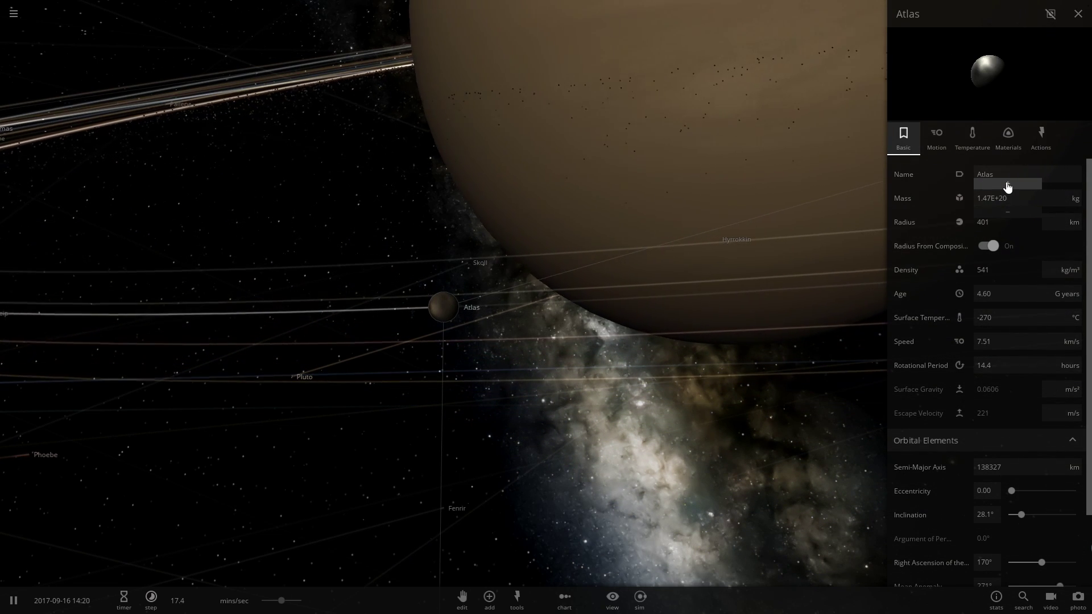
{"action": "left_click", "coordinate": [1008, 187]}
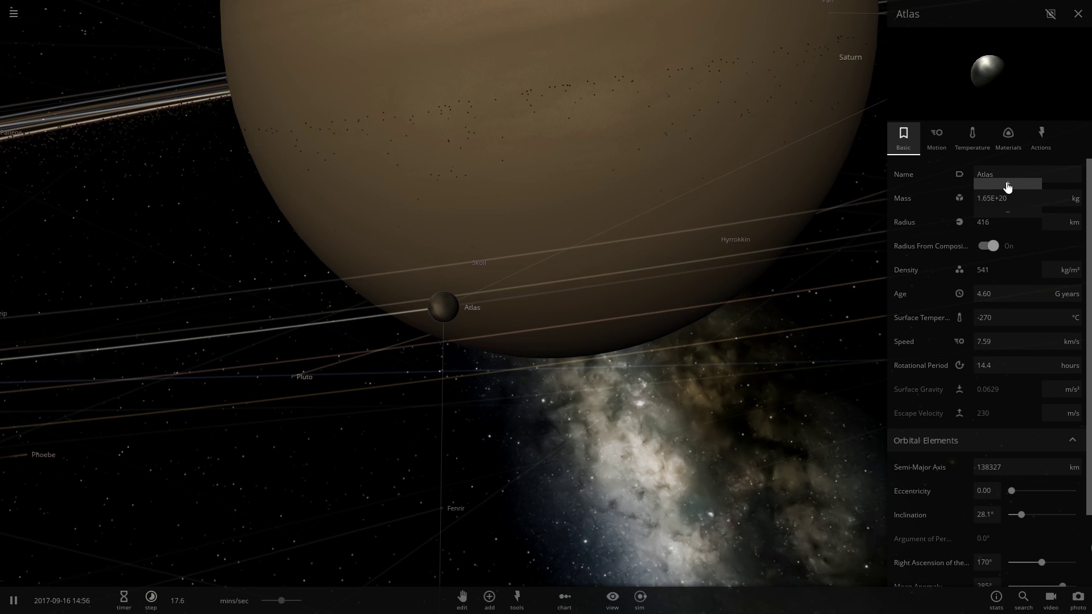
{"action": "left_click", "coordinate": [1007, 187]}
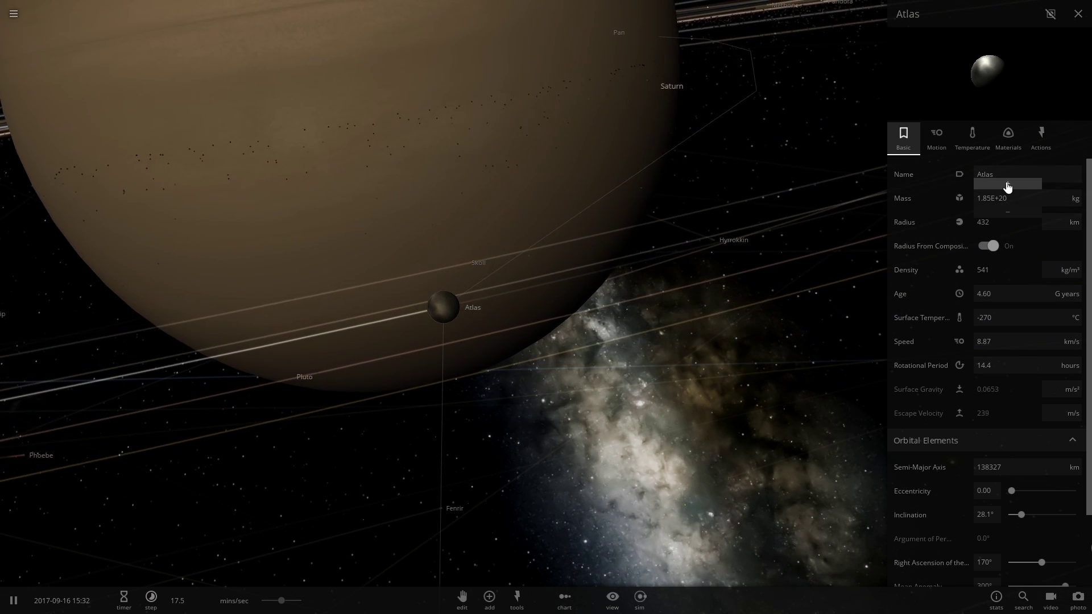
{"action": "left_click", "coordinate": [1008, 187]}
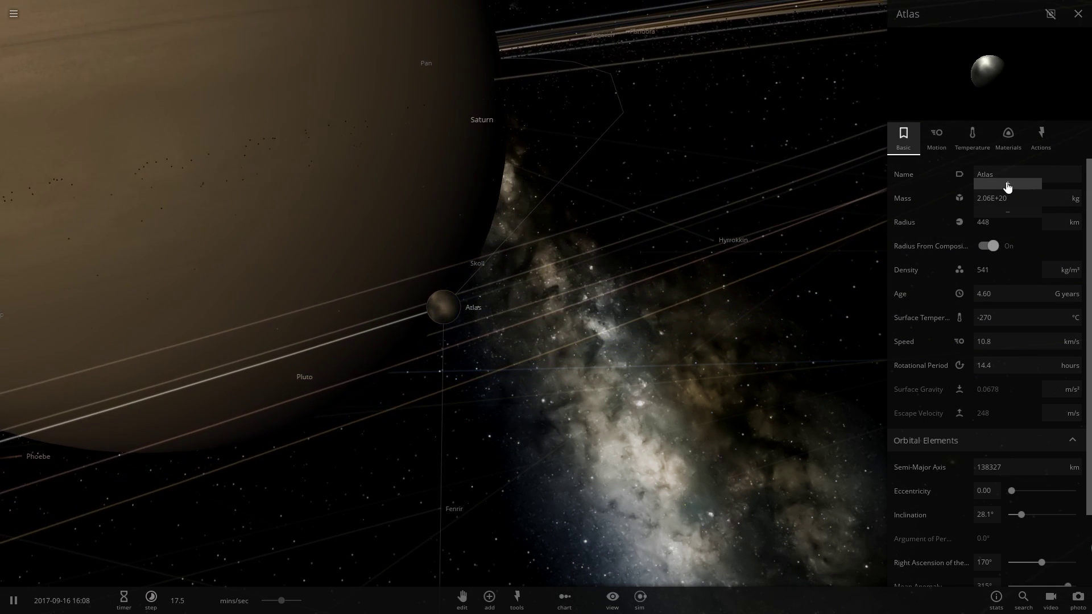
{"action": "left_click", "coordinate": [1007, 188]}
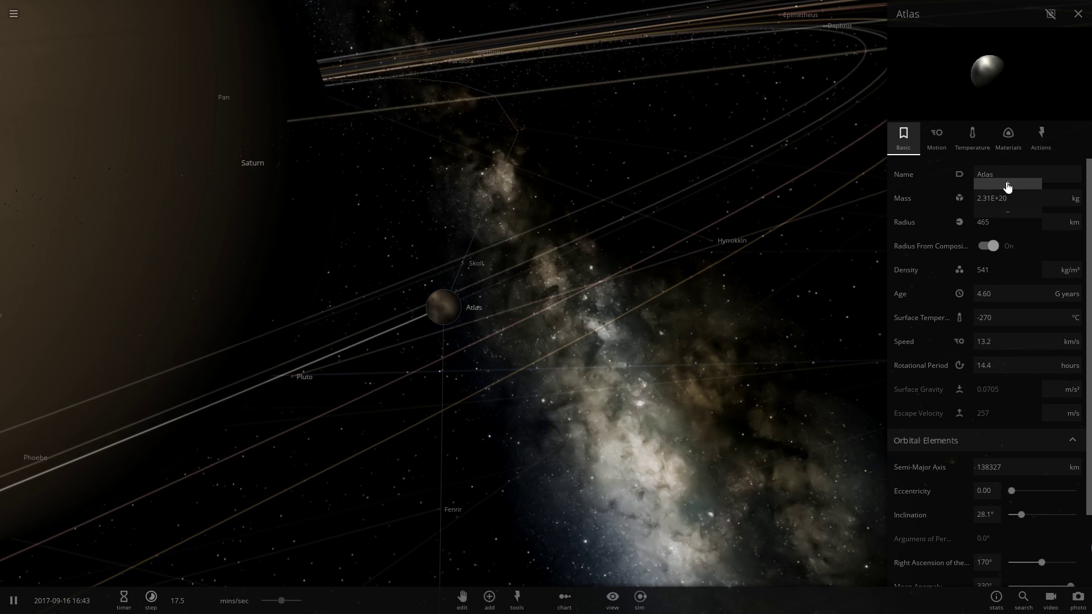
{"action": "left_click", "coordinate": [1008, 187]}
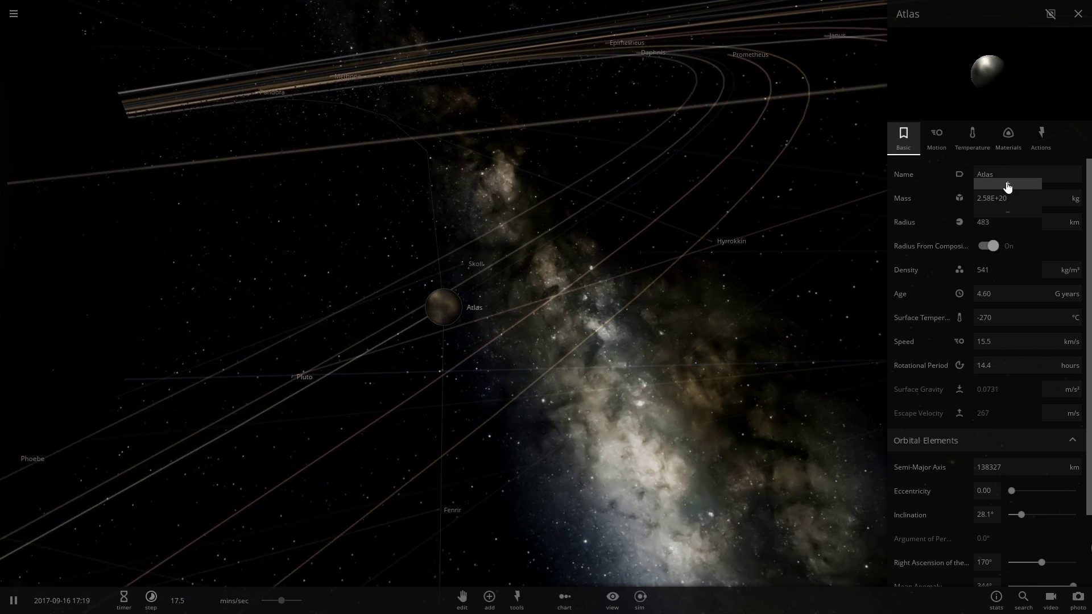
Switch Atlas's mass unit to moon and raise the mass to 0.00955 moon masses.
{"action": "left_click", "coordinate": [1079, 199]}
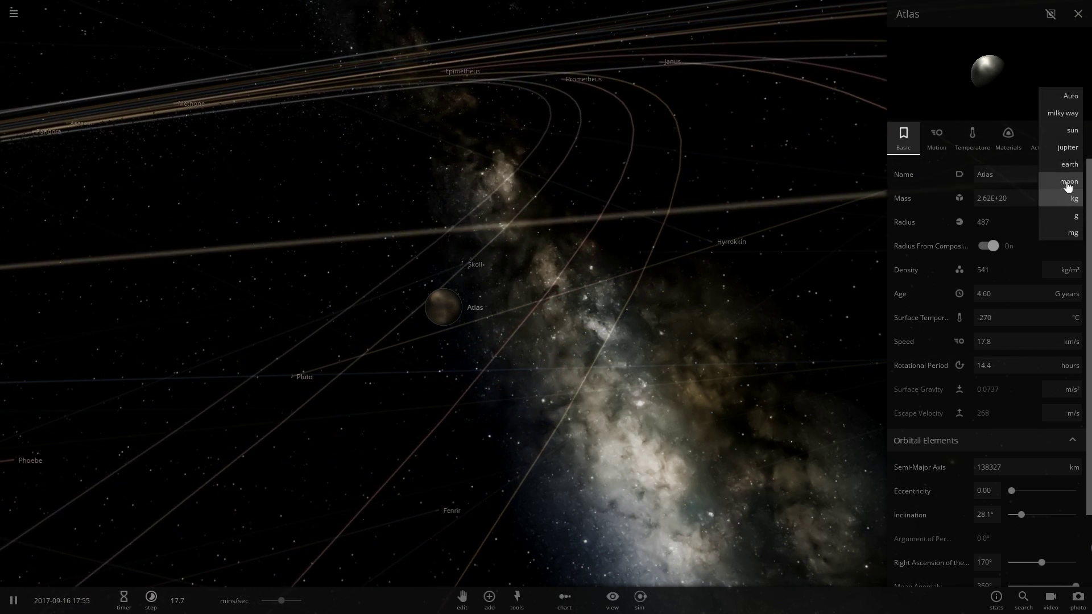
{"action": "left_click", "coordinate": [1063, 184]}
{"action": "left_click", "coordinate": [1023, 199]}
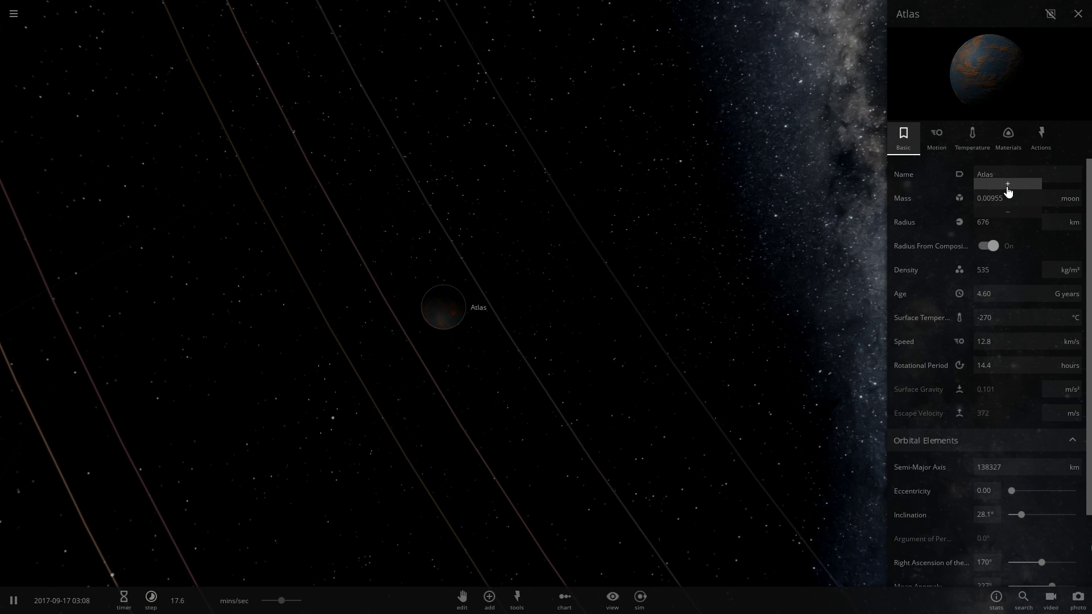
Raise Atlas's mass in small increments to about 0.0332 moon masses while the simulation runs.
{"action": "left_click", "coordinate": [1007, 185]}
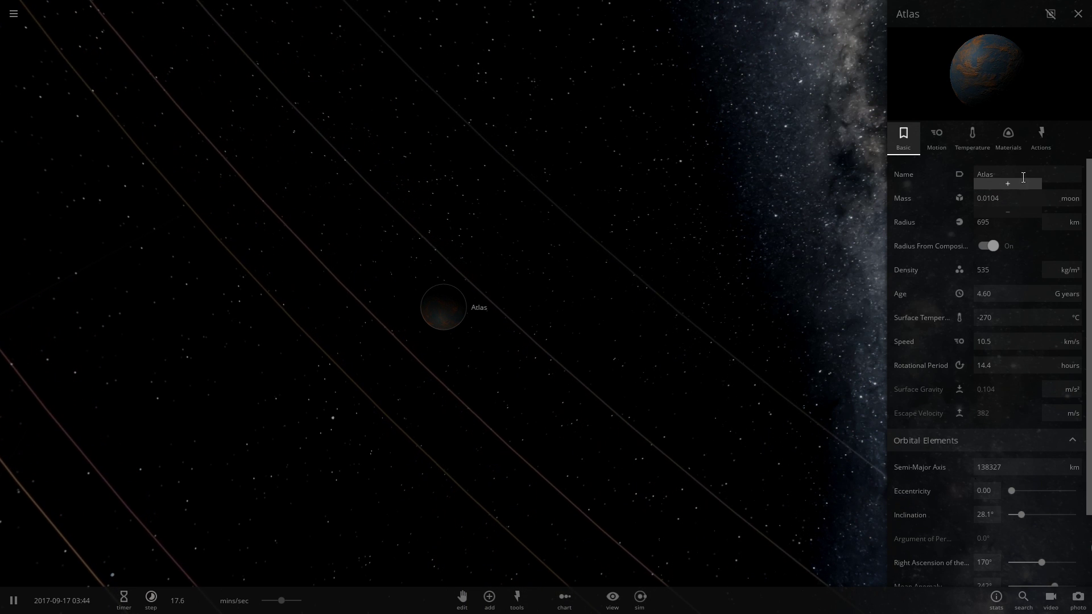
{"action": "left_click", "coordinate": [1019, 187]}
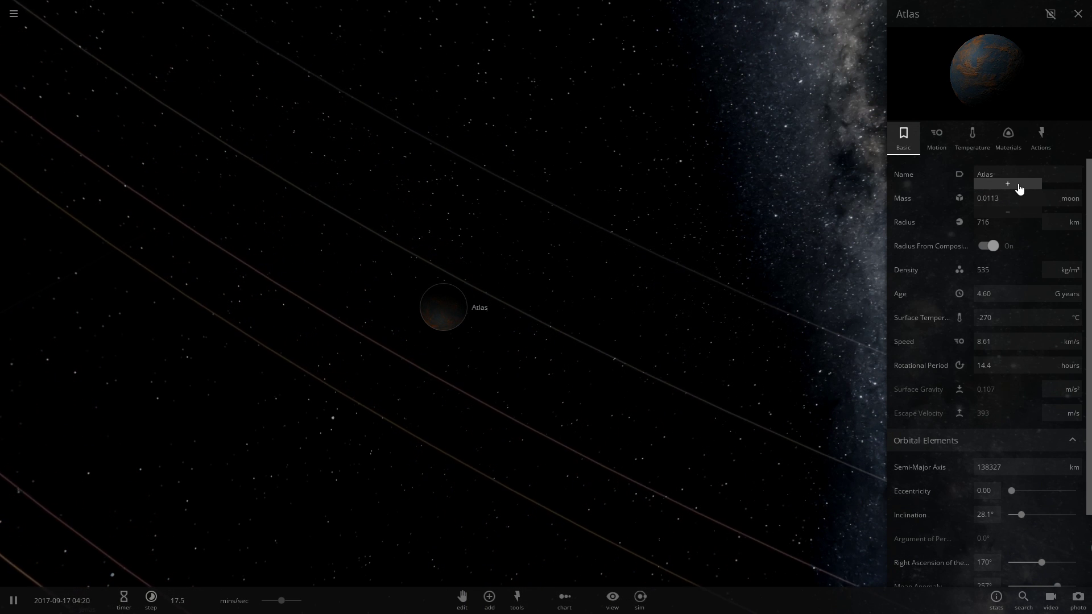
{"action": "left_click", "coordinate": [1019, 188]}
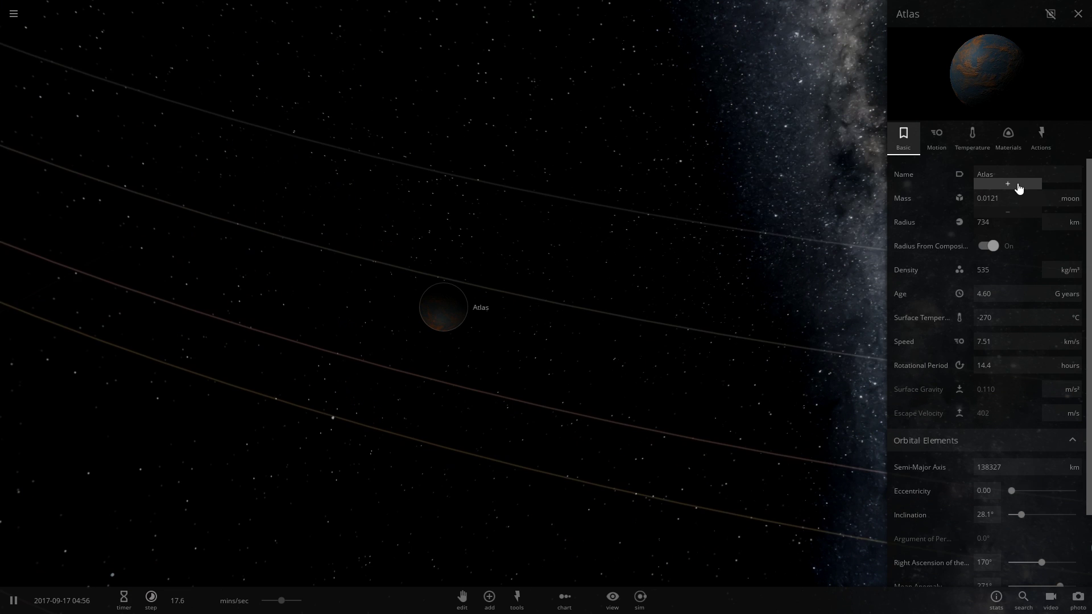
{"action": "left_click", "coordinate": [1019, 188]}
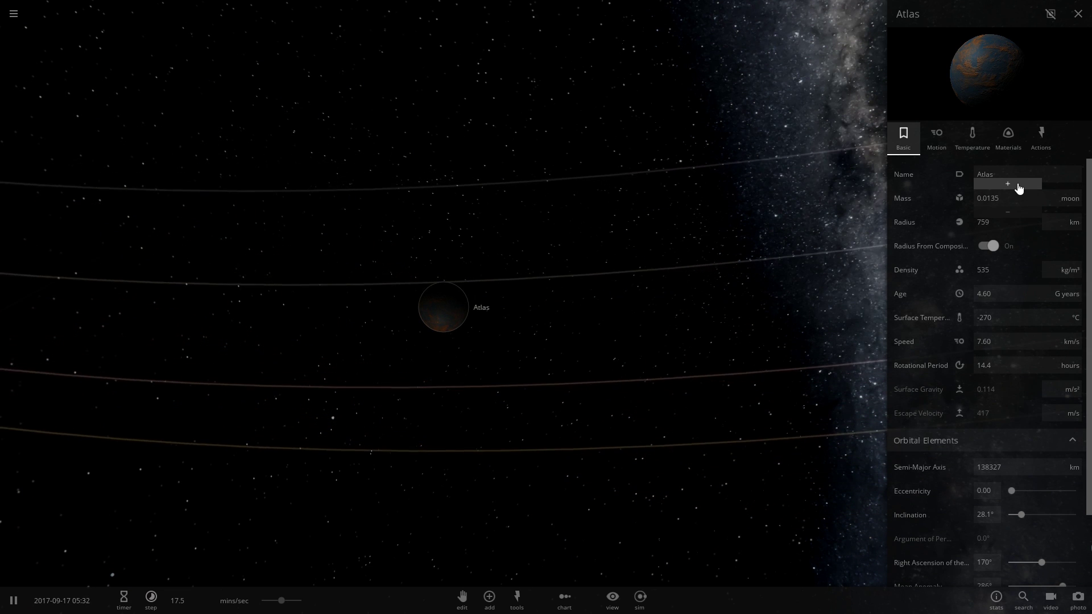
{"action": "left_click", "coordinate": [1019, 188]}
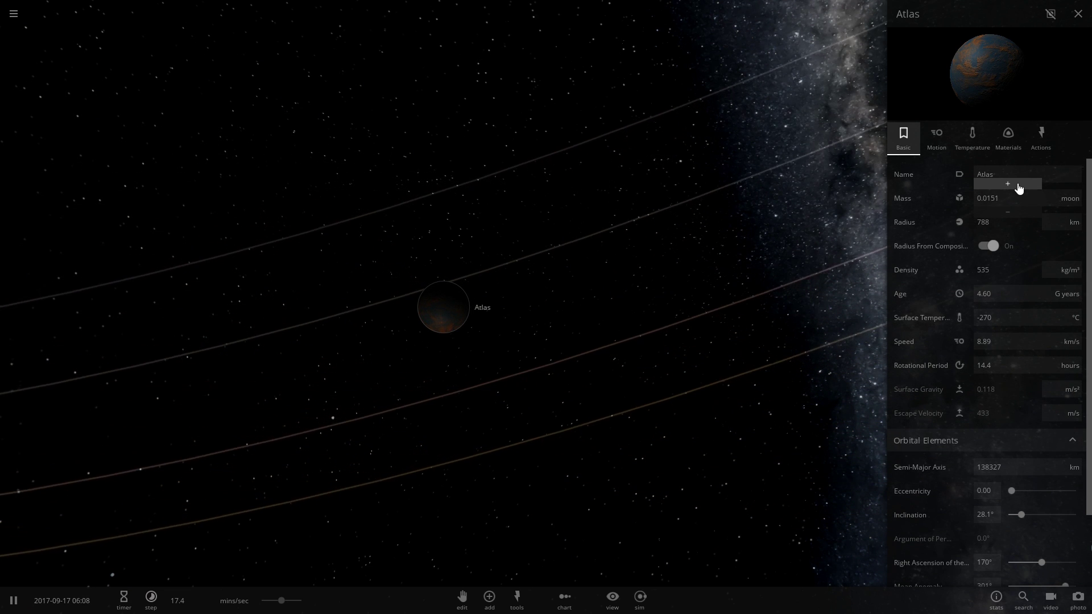
{"action": "left_click", "coordinate": [1019, 188]}
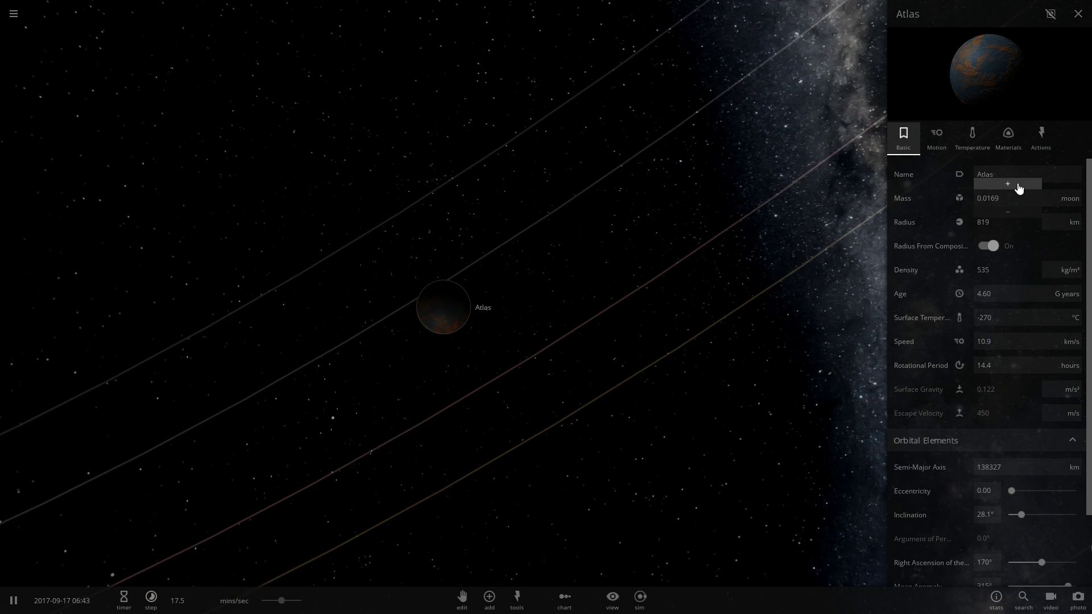
{"action": "left_click", "coordinate": [1019, 188]}
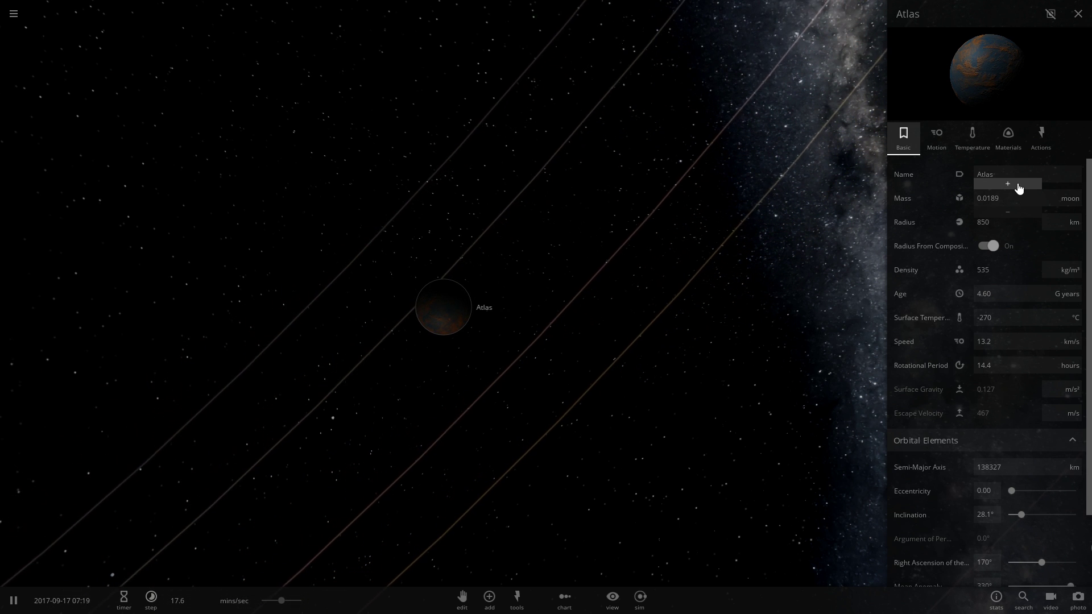
{"action": "left_click", "coordinate": [1019, 188]}
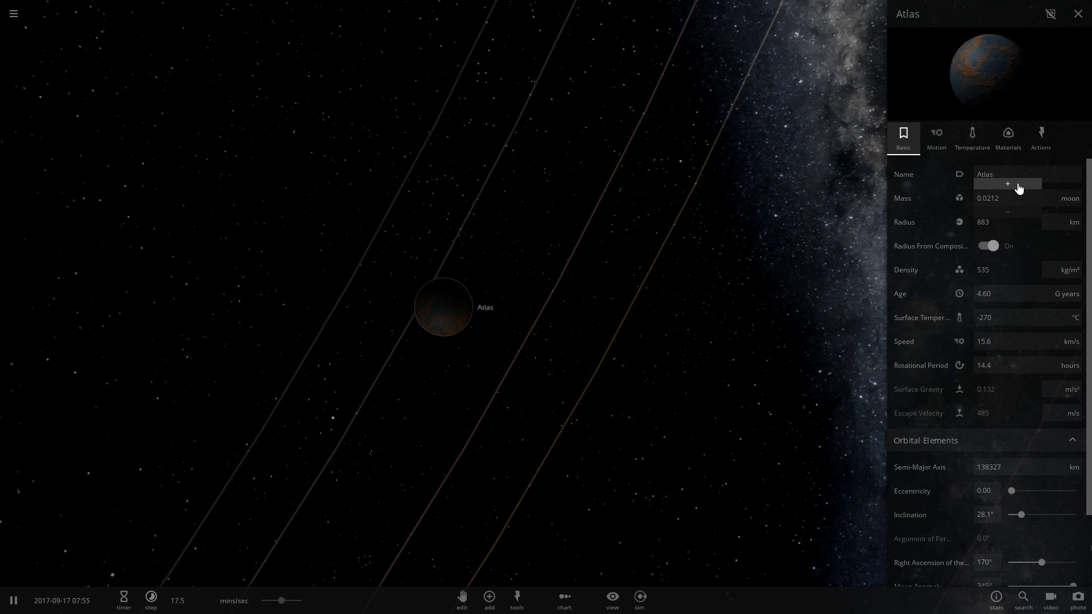
{"action": "left_click", "coordinate": [1019, 188]}
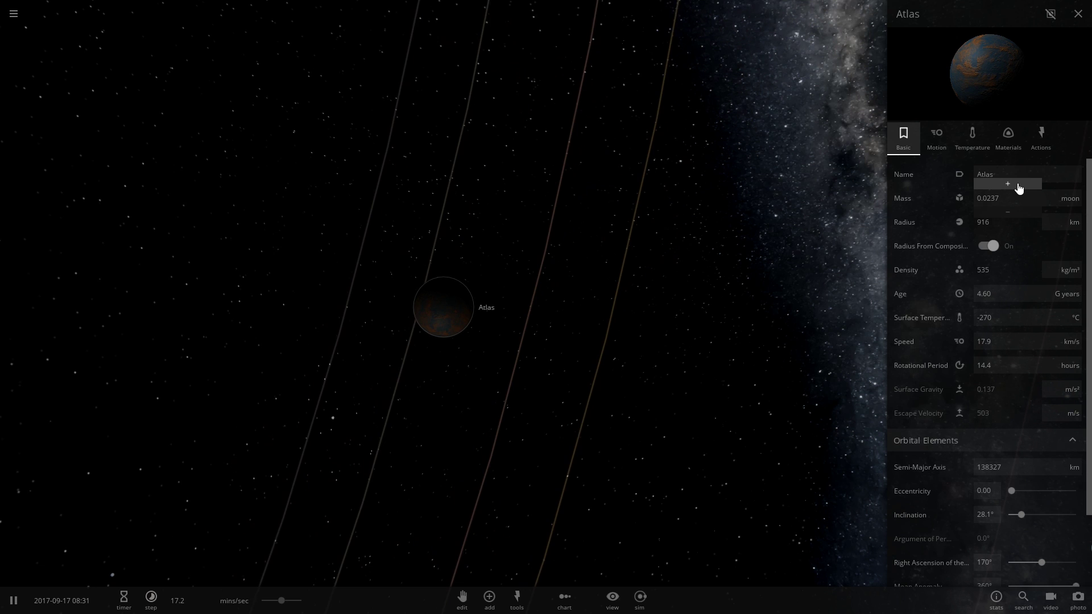
{"action": "left_click", "coordinate": [1019, 187]}
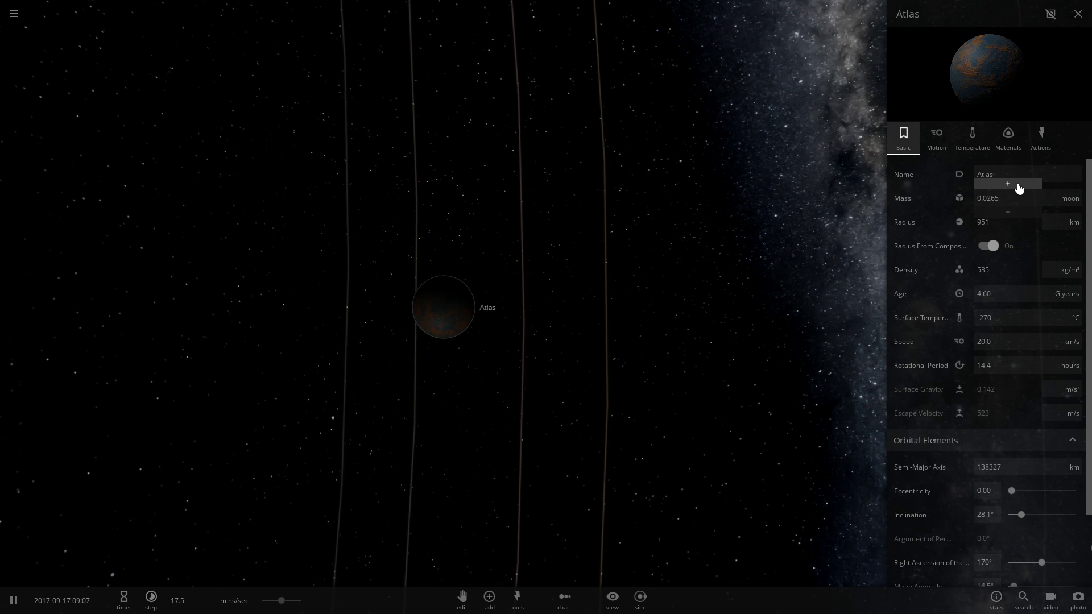
{"action": "left_click", "coordinate": [1019, 187]}
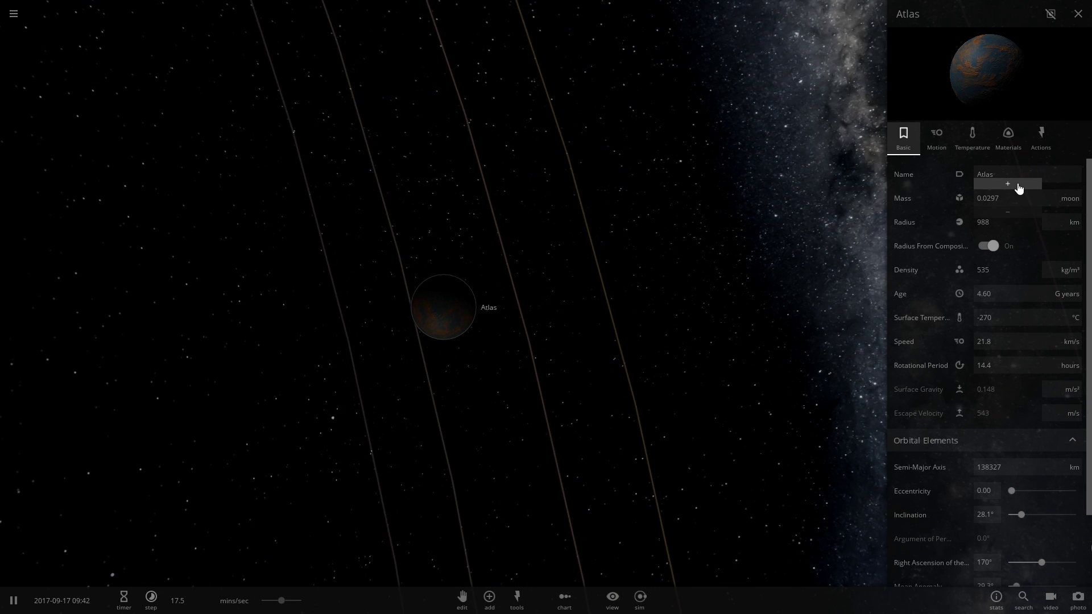
{"action": "left_click", "coordinate": [1019, 188]}
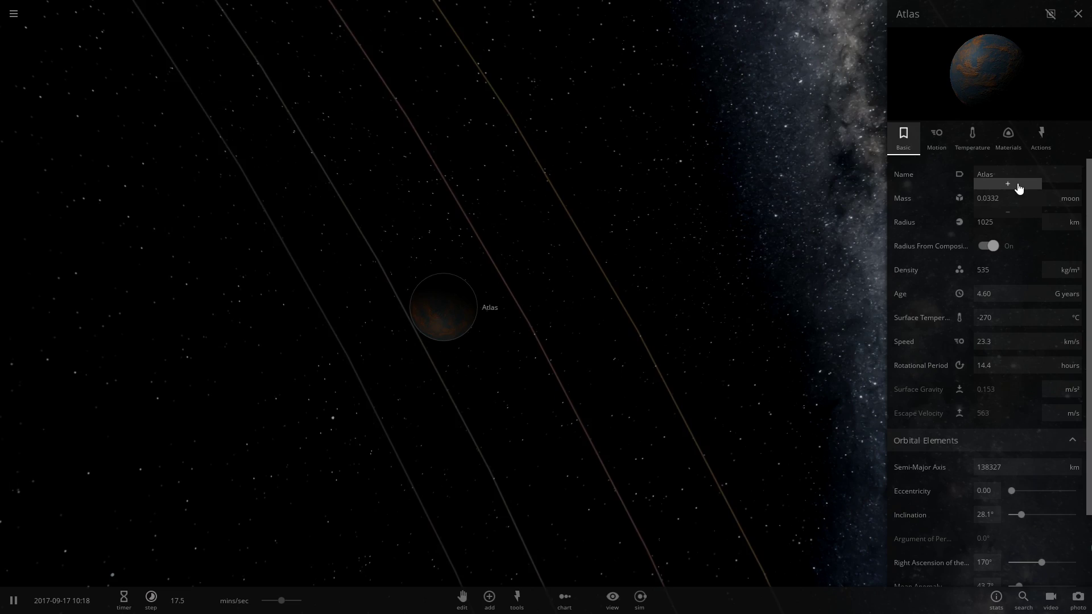
{"action": "left_click", "coordinate": [1018, 188]}
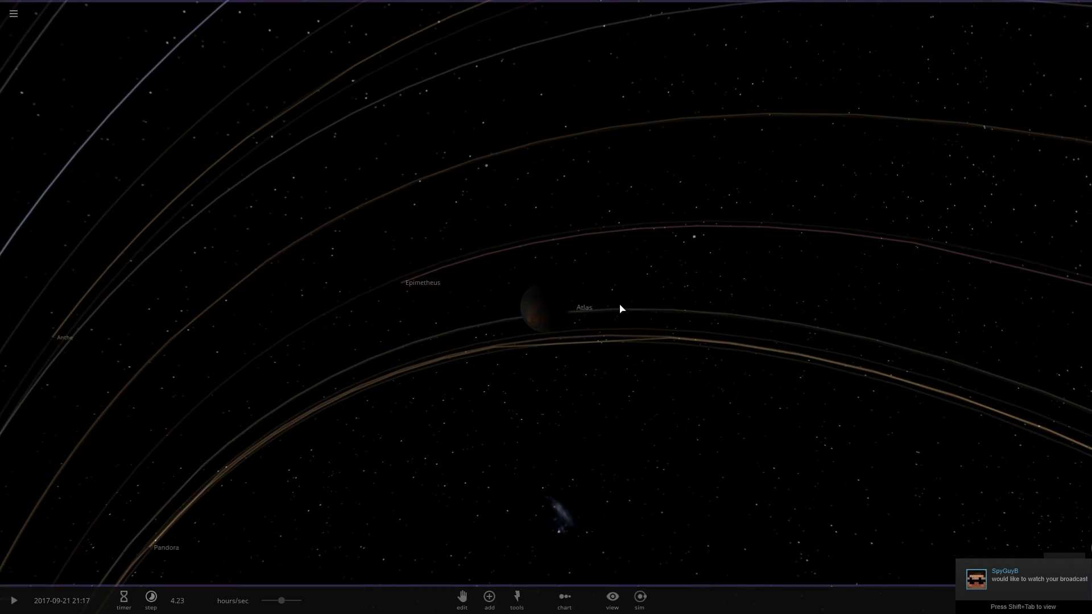
Resume the simulation and inspect a ring particle and the area around Atlas.
{"action": "left_click_drag", "start_coordinate": [540, 273], "coordinate": [787, 214]}
{"action": "key", "text": "space"}
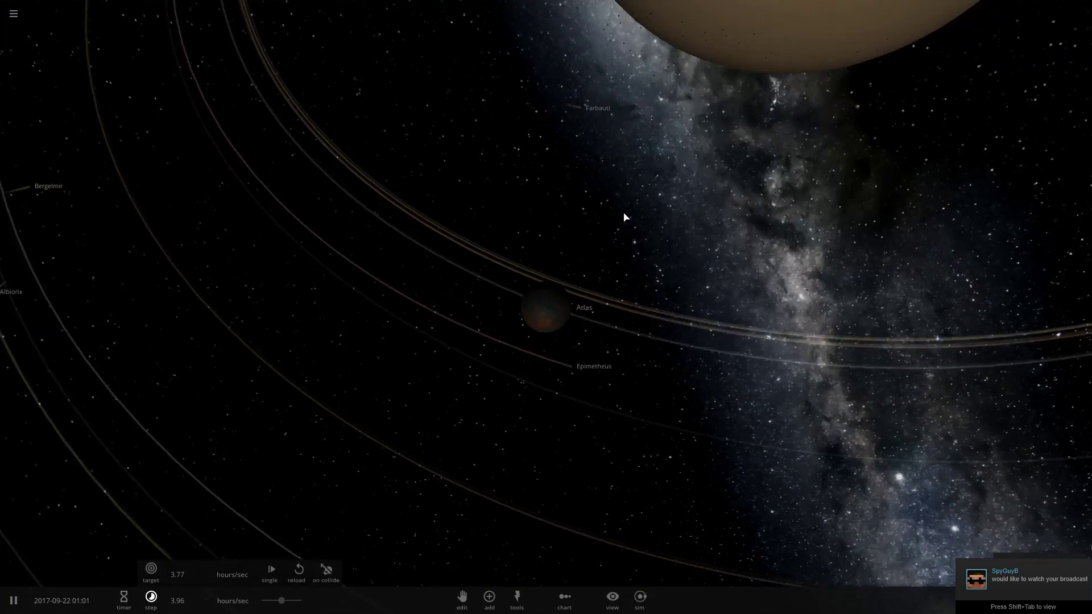
{"action": "left_click", "coordinate": [622, 221]}
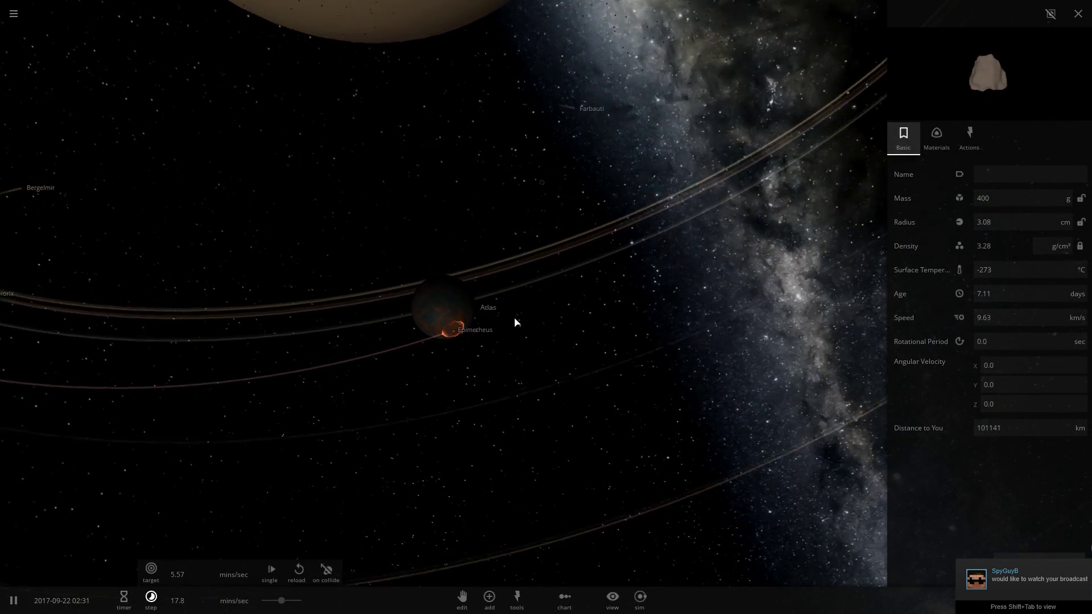
{"action": "left_click", "coordinate": [581, 334]}
{"action": "left_click_drag", "start_coordinate": [692, 347], "coordinate": [624, 327]}
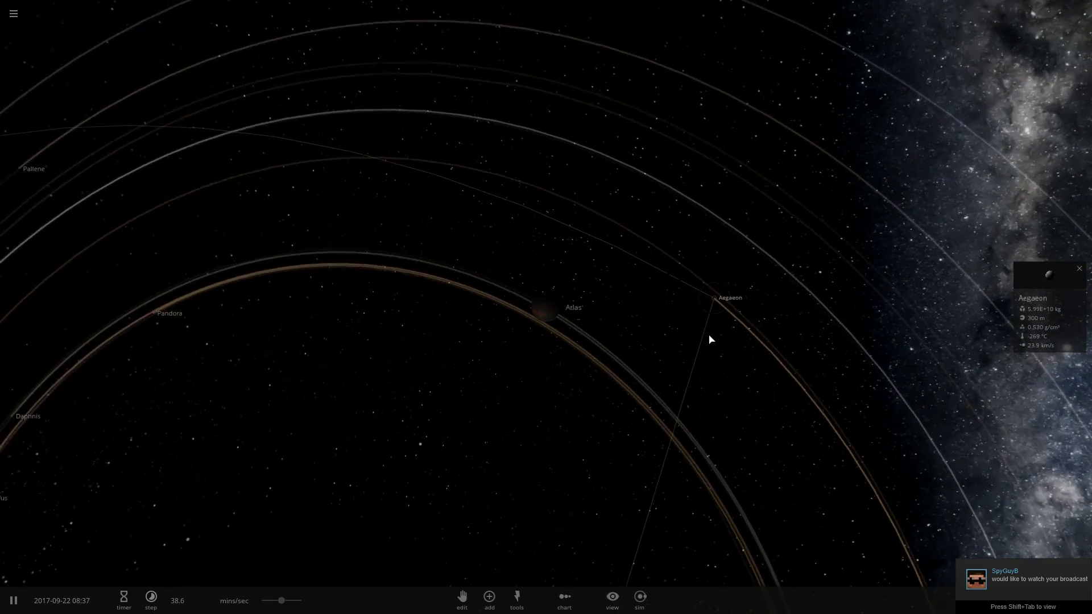
Examine Saturn, its ring particles and the moons' orbits from several angles and distances while the simulation runs.
{"action": "left_click_drag", "start_coordinate": [646, 292], "coordinate": [1034, 303]}
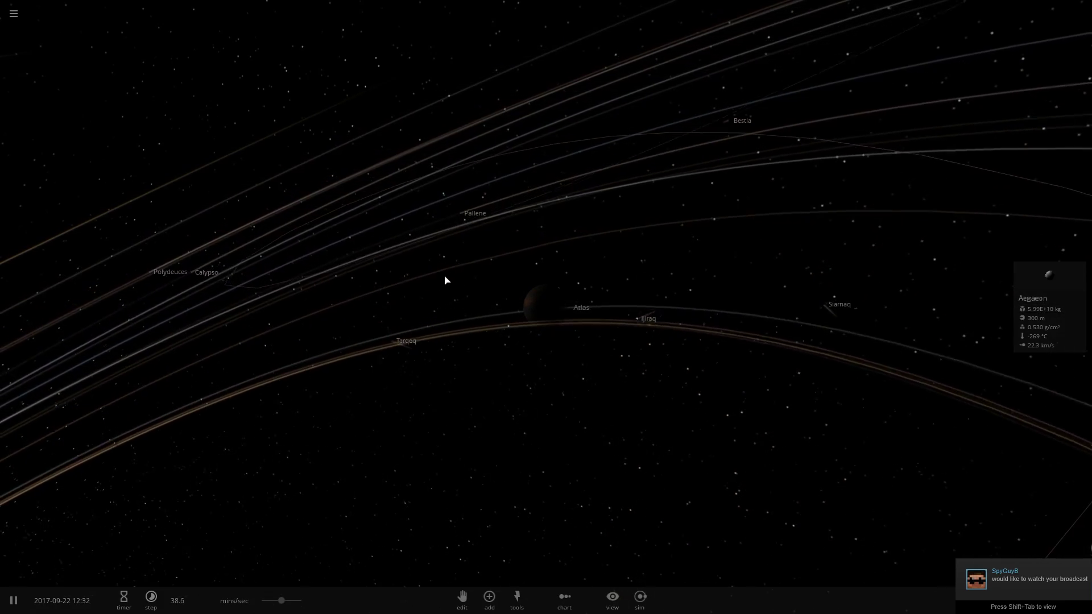
{"action": "left_click_drag", "start_coordinate": [446, 280], "coordinate": [547, 344]}
{"action": "scroll", "coordinate": [636, 302], "scroll_direction": "down", "scroll_amount": 5}
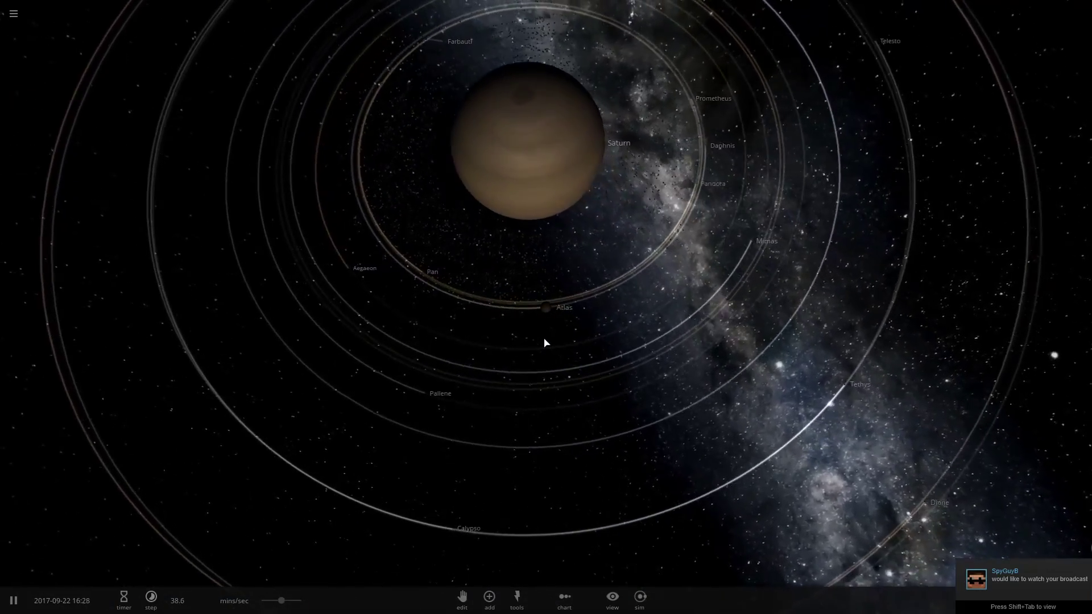
{"action": "left_click", "coordinate": [473, 193]}
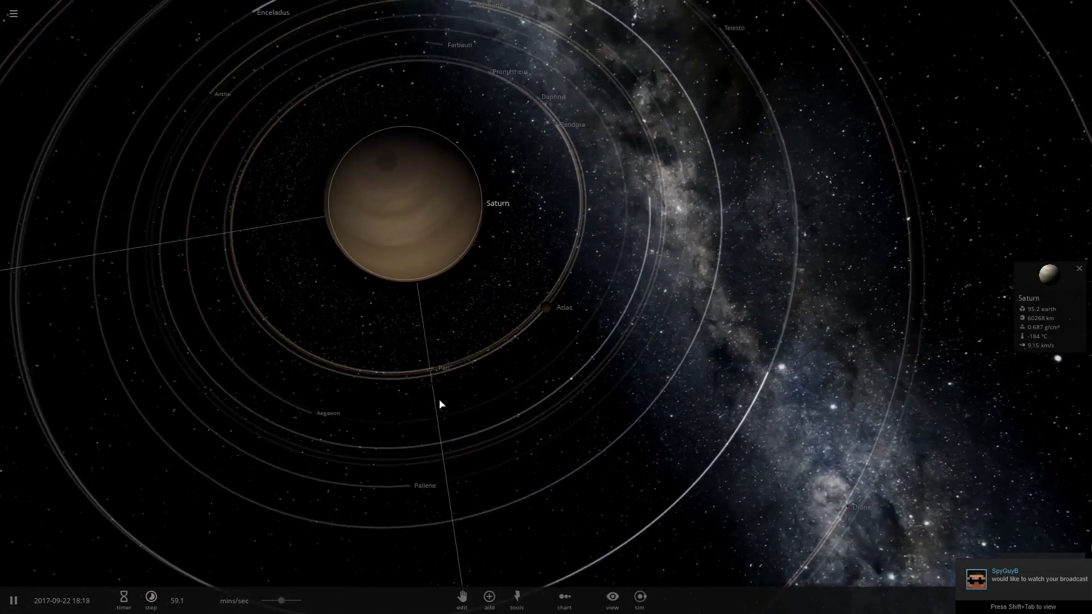
{"action": "left_click_drag", "start_coordinate": [442, 405], "coordinate": [346, 403]}
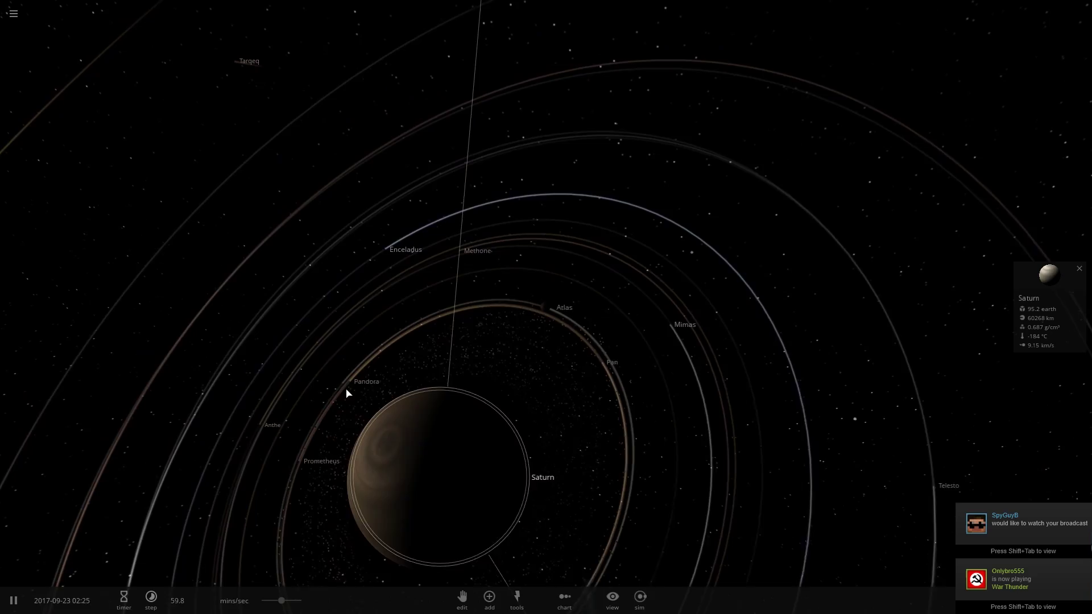
{"action": "left_click_drag", "start_coordinate": [316, 413], "coordinate": [228, 318]}
{"action": "left_click_drag", "start_coordinate": [72, 266], "coordinate": [374, 353]}
{"action": "scroll", "coordinate": [420, 317], "scroll_direction": "up", "scroll_amount": 3}
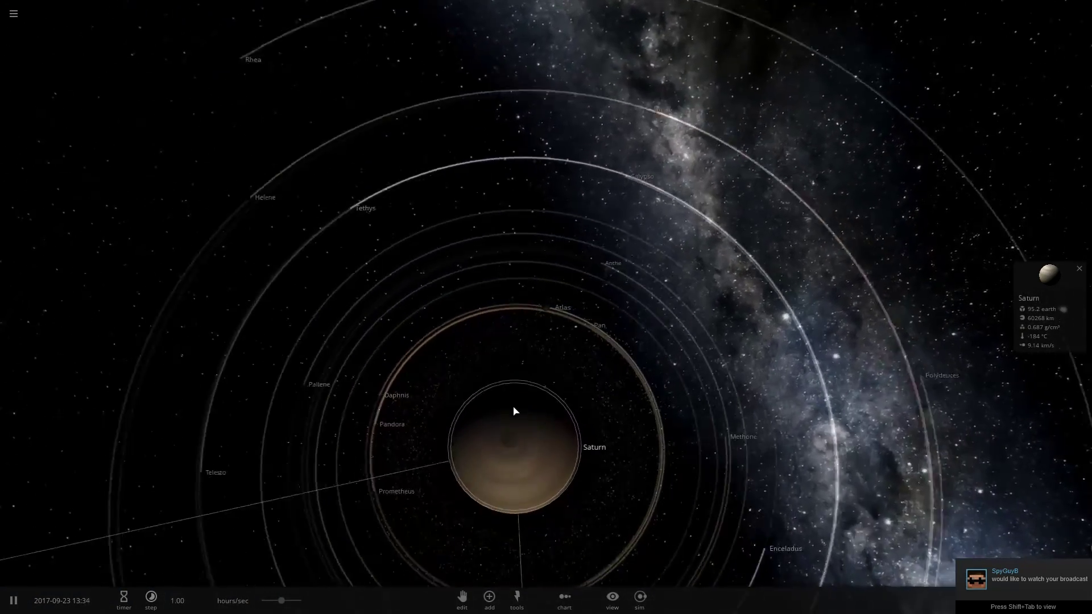
{"action": "scroll", "coordinate": [514, 406], "scroll_direction": "down", "scroll_amount": 2}
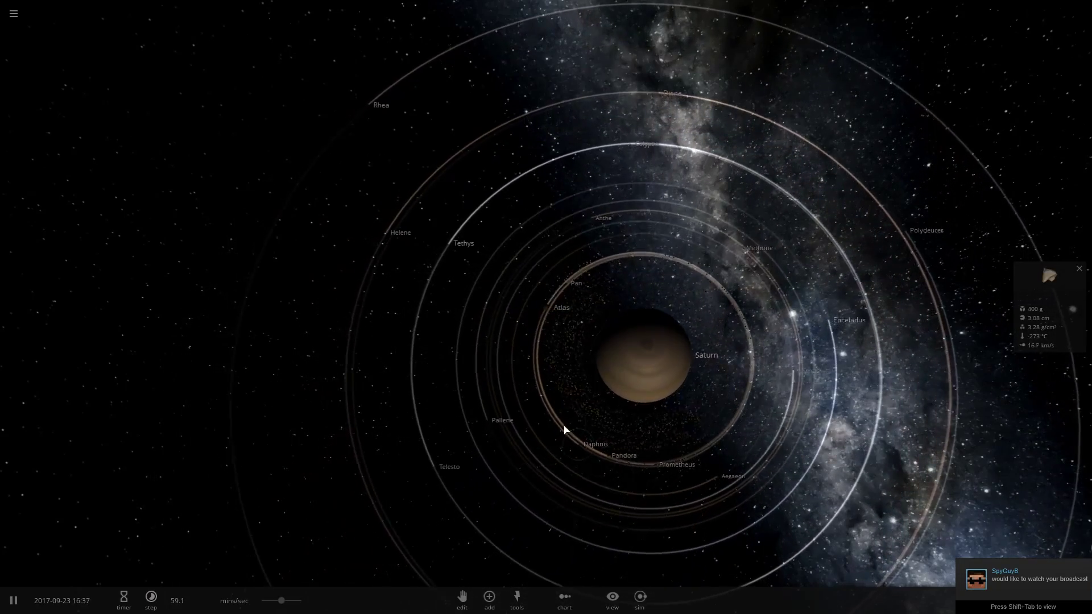
Reopen Atlas's properties and raise its mass gradually to about 7.76 moon masses.
{"action": "scroll", "coordinate": [560, 433], "scroll_direction": "up", "scroll_amount": 10}
{"action": "left_click_drag", "start_coordinate": [556, 434], "coordinate": [535, 359]}
{"action": "scroll", "coordinate": [535, 359], "scroll_direction": "down", "scroll_amount": 2}
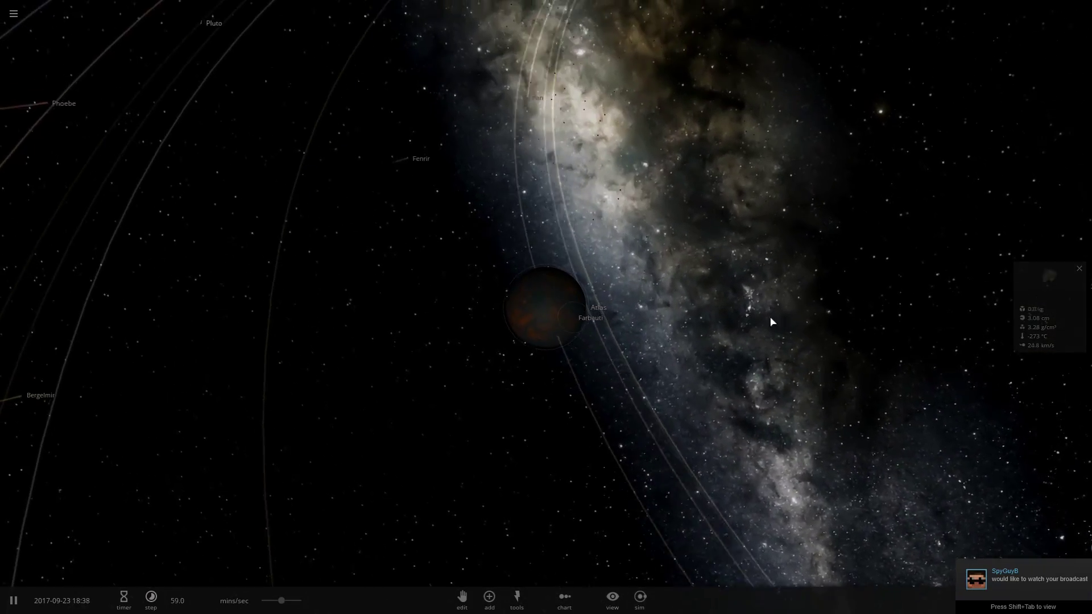
{"action": "left_click", "coordinate": [1027, 301]}
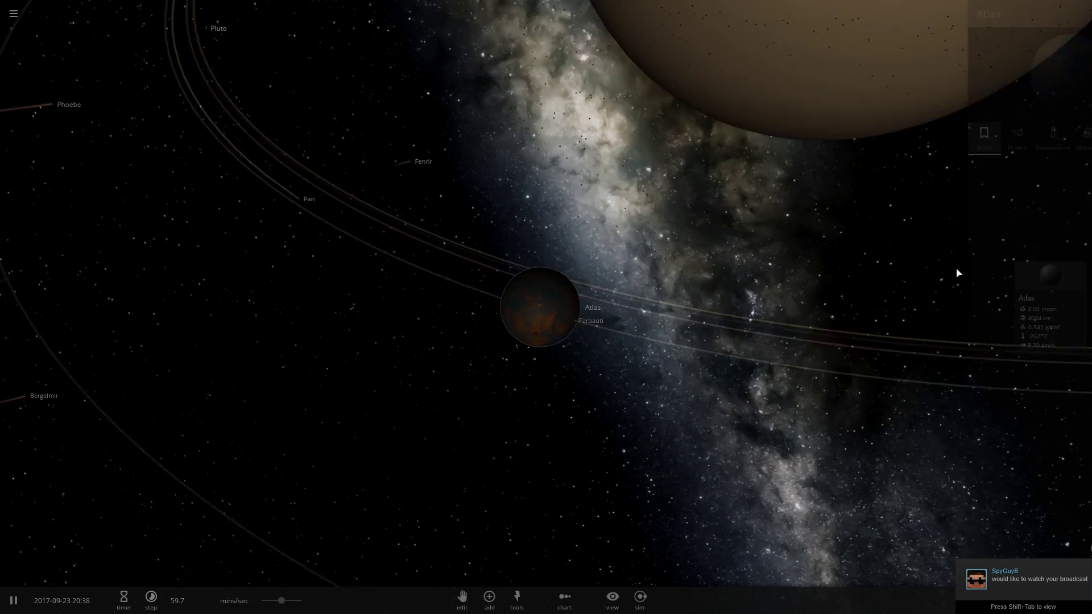
{"action": "scroll", "coordinate": [817, 210], "scroll_direction": "down", "scroll_amount": 5}
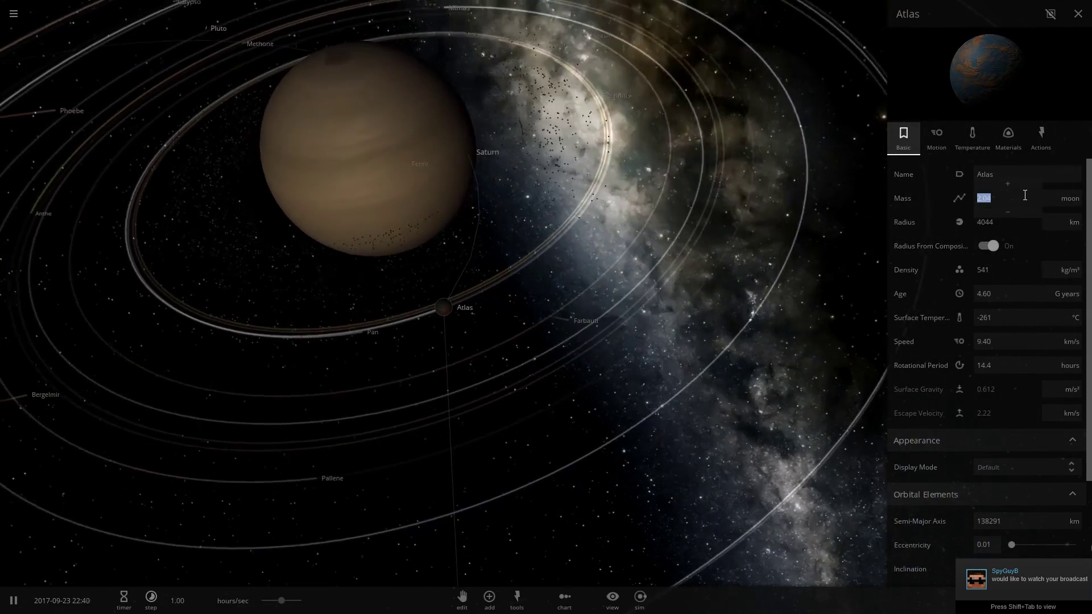
{"action": "left_click", "coordinate": [1014, 187]}
{"action": "left_click", "coordinate": [1014, 189]}
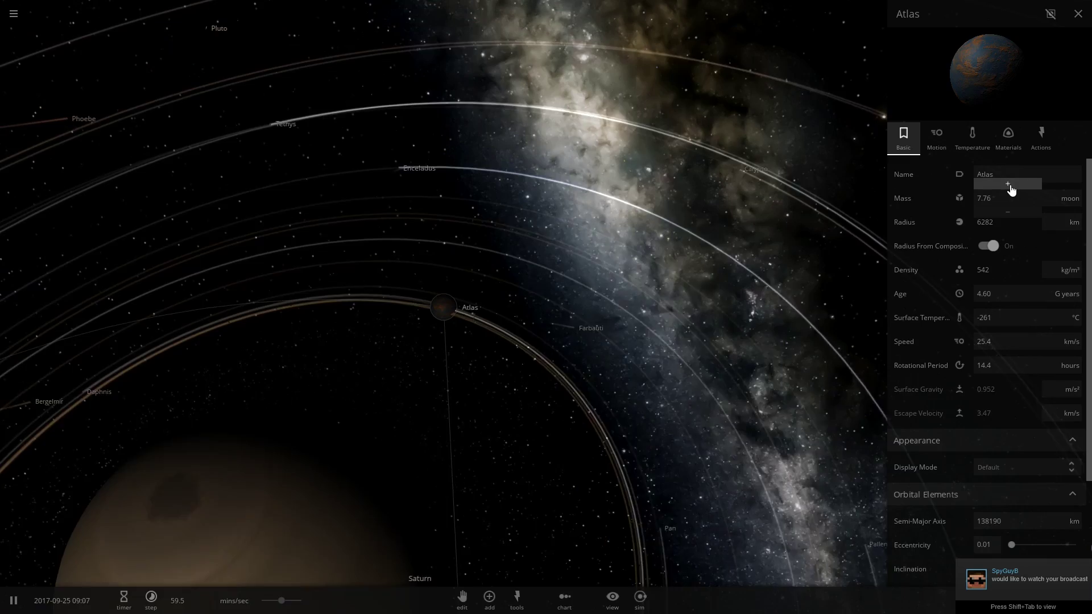
View Saturn's system from another angle and raise Atlas's mass further to about 10.7 moon masses.
{"action": "scroll", "coordinate": [469, 287], "scroll_direction": "up", "scroll_amount": 5}
{"action": "left_click_drag", "start_coordinate": [468, 288], "coordinate": [234, 248]}
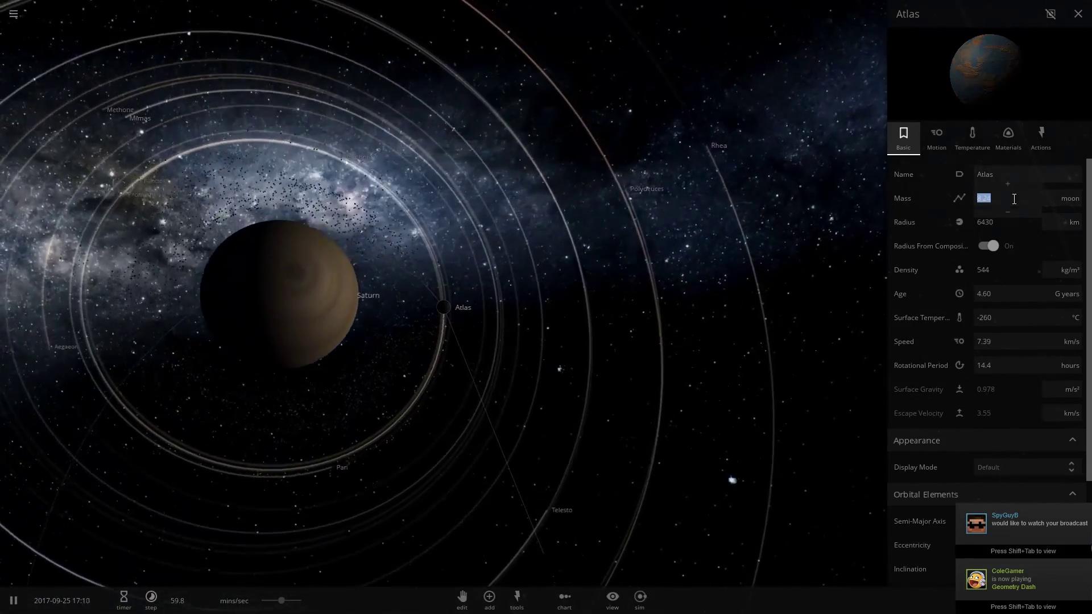
{"action": "left_click", "coordinate": [1002, 189]}
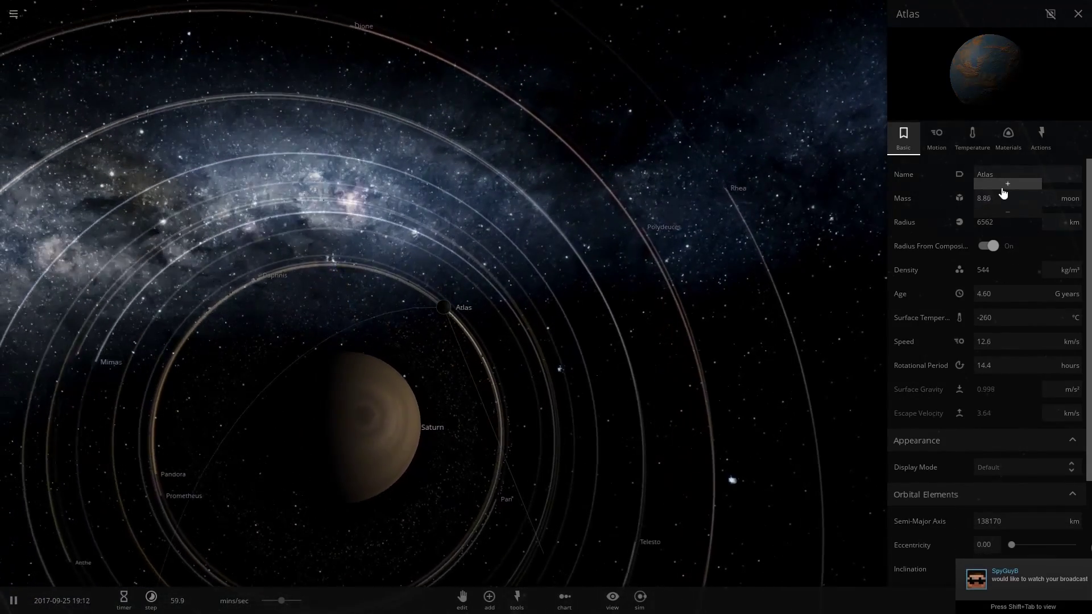
{"action": "left_click", "coordinate": [1003, 189]}
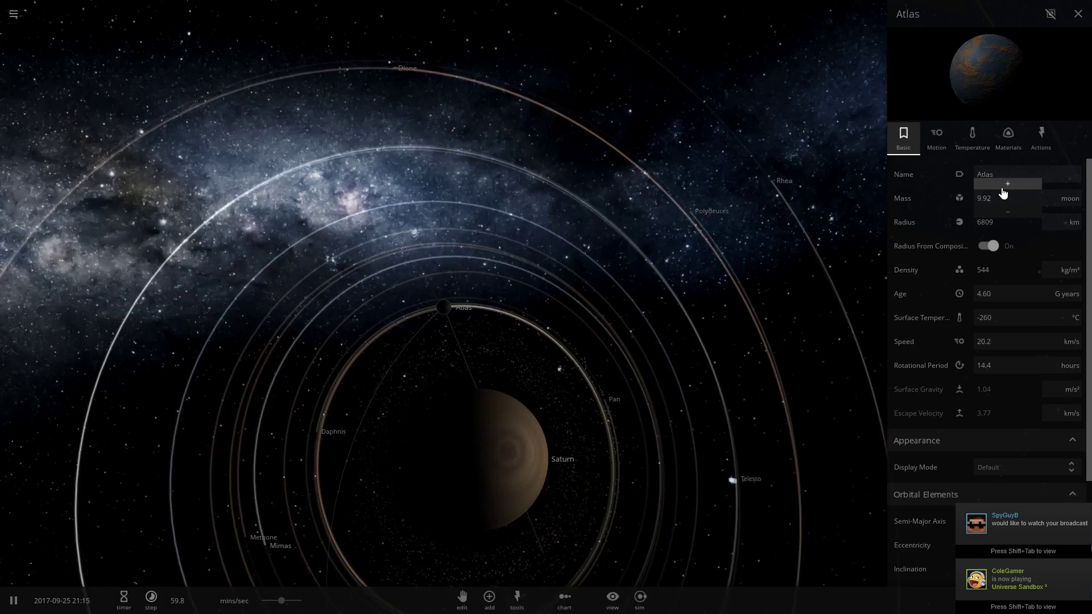
{"action": "left_click", "coordinate": [1004, 191]}
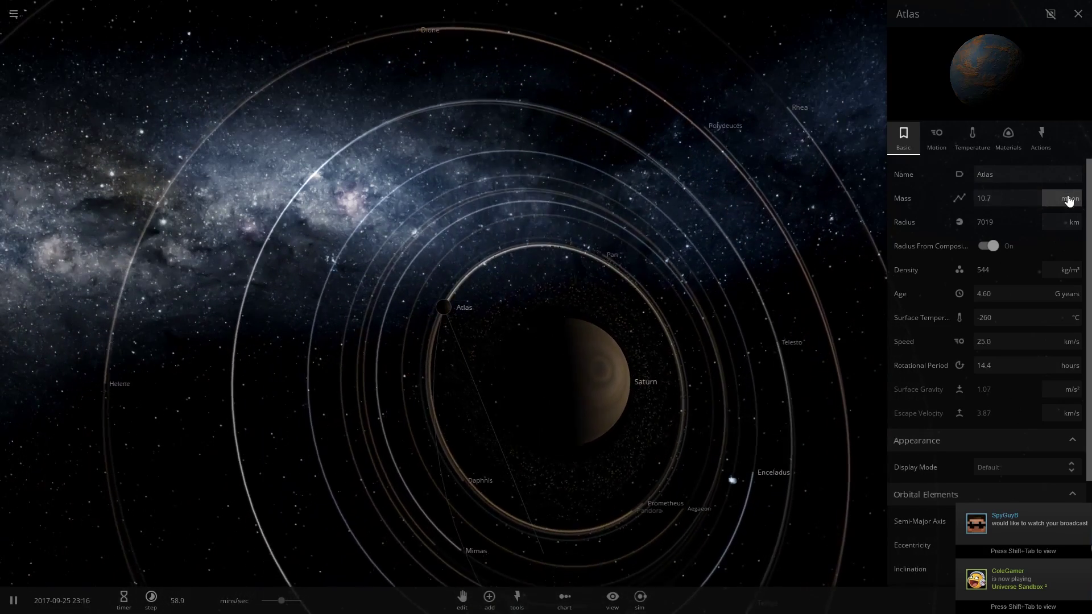
Switch Atlas's mass unit to earth and raise the mass gradually to about 0.455 earth masses.
{"action": "left_click", "coordinate": [1066, 198]}
{"action": "left_click", "coordinate": [1069, 181]}
{"action": "left_click", "coordinate": [1004, 196]}
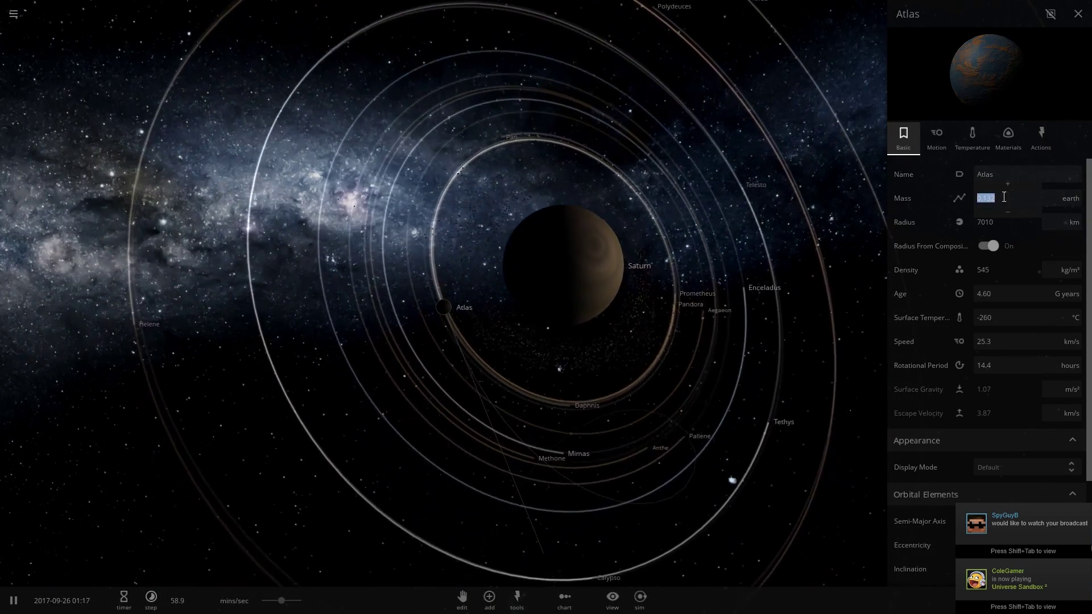
{"action": "left_click", "coordinate": [1004, 190]}
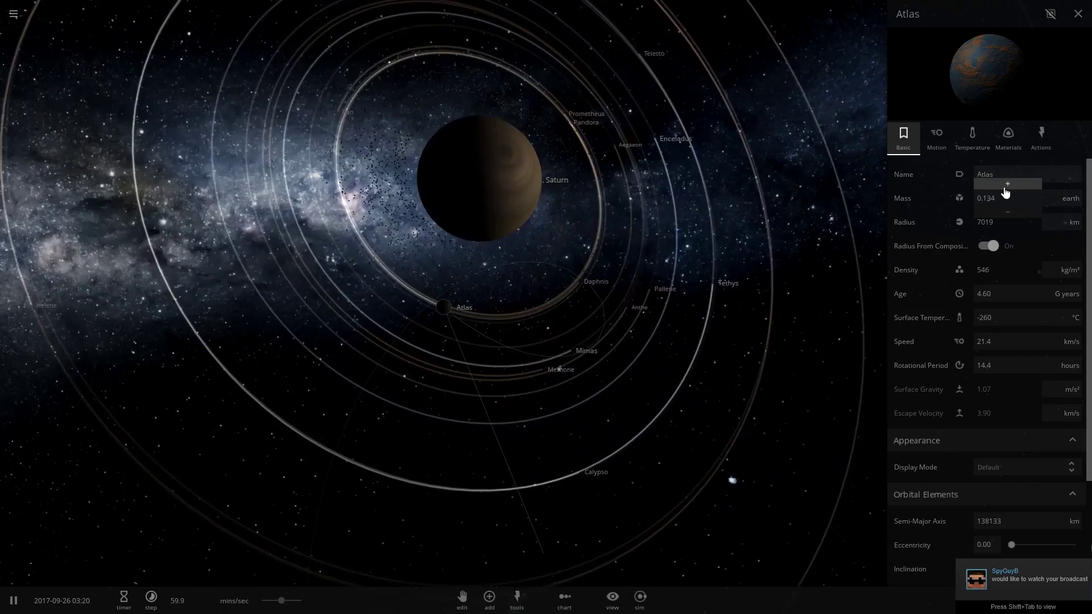
{"action": "left_click", "coordinate": [1006, 190]}
{"action": "left_click", "coordinate": [1005, 190]}
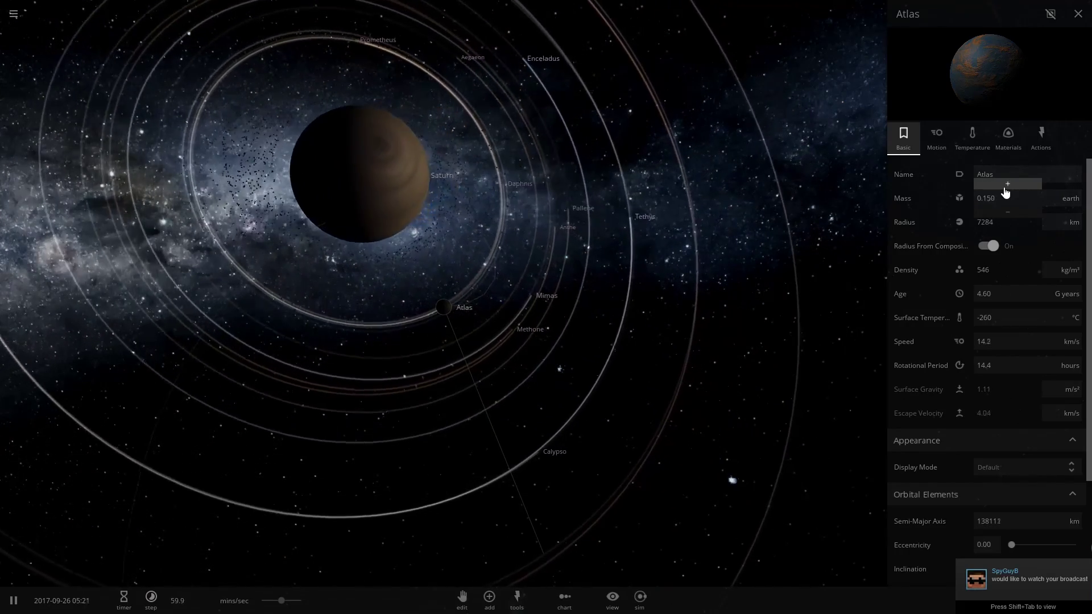
{"action": "left_click", "coordinate": [1006, 190]}
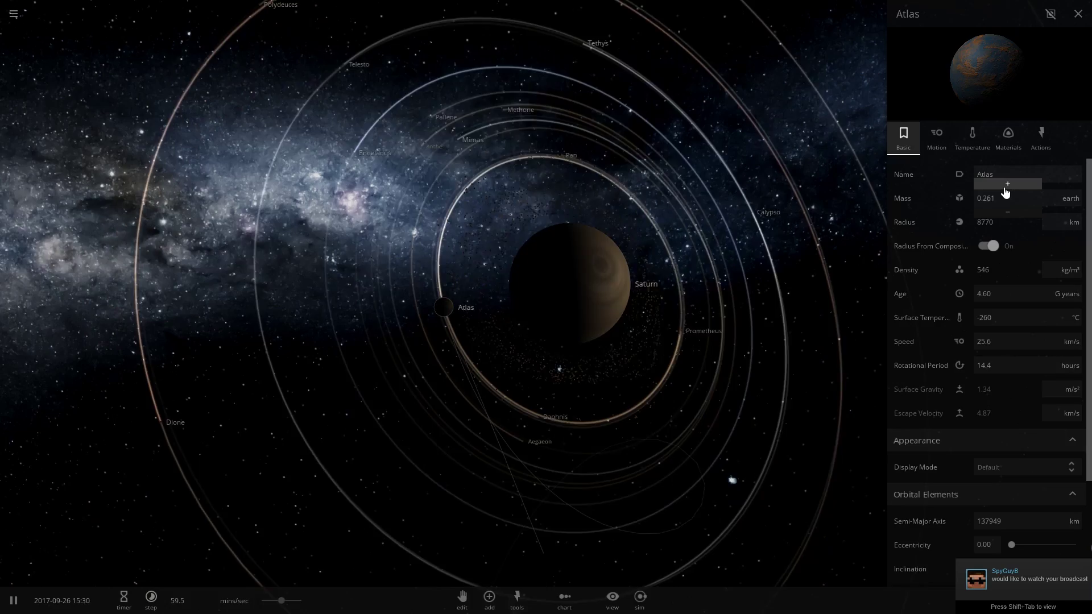
{"action": "left_click", "coordinate": [1006, 189]}
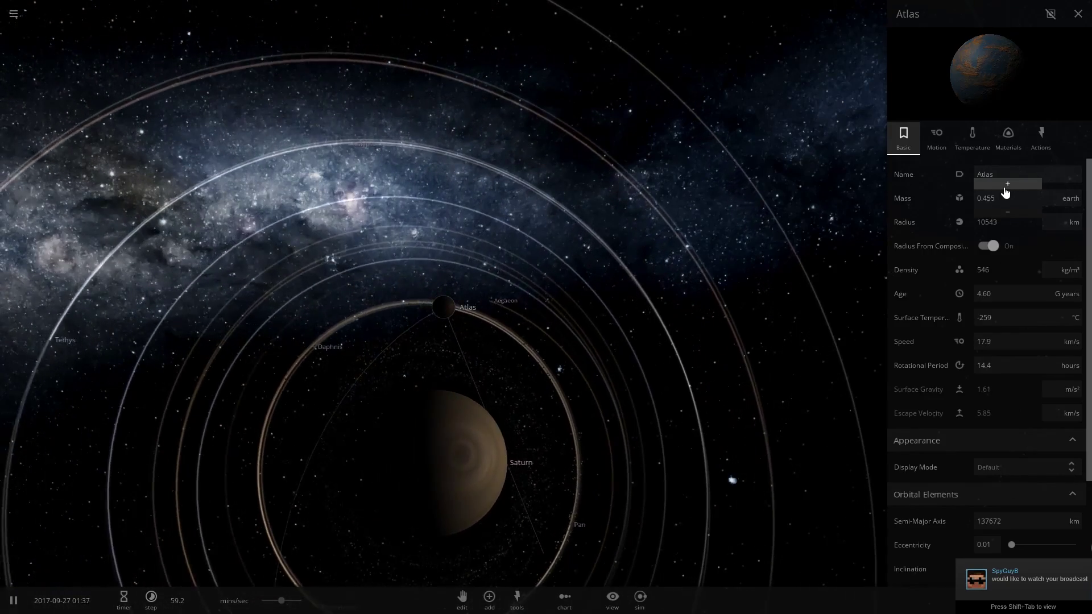
Raise Atlas's mass gradually to about 1.59 earth masses while the simulation keeps running.
{"action": "left_click", "coordinate": [1006, 190]}
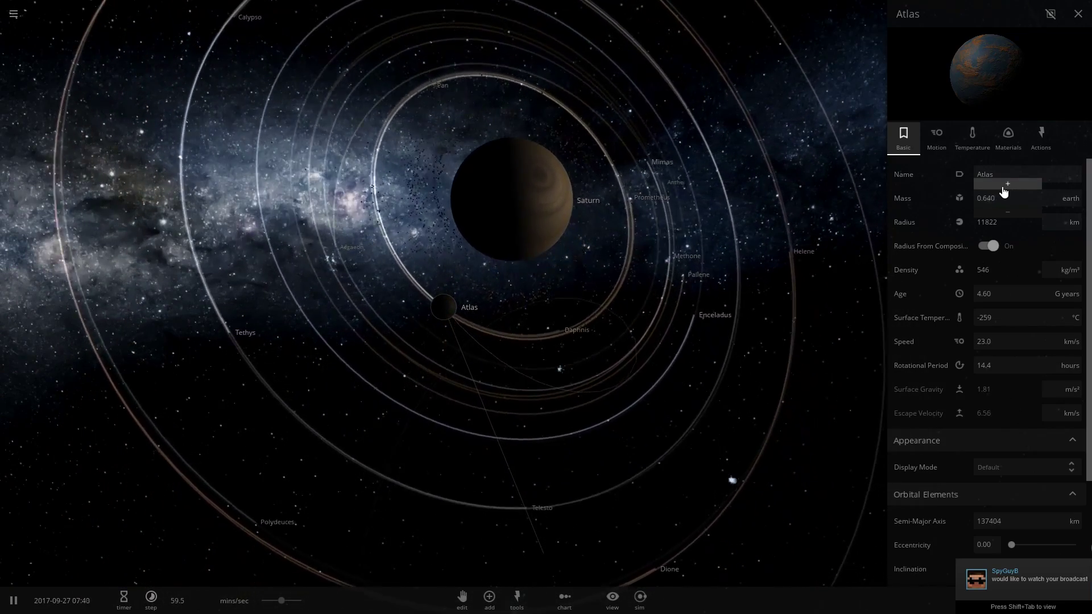
{"action": "left_click", "coordinate": [1005, 191]}
{"action": "left_click", "coordinate": [1004, 191]}
{"action": "left_click", "coordinate": [1005, 191]}
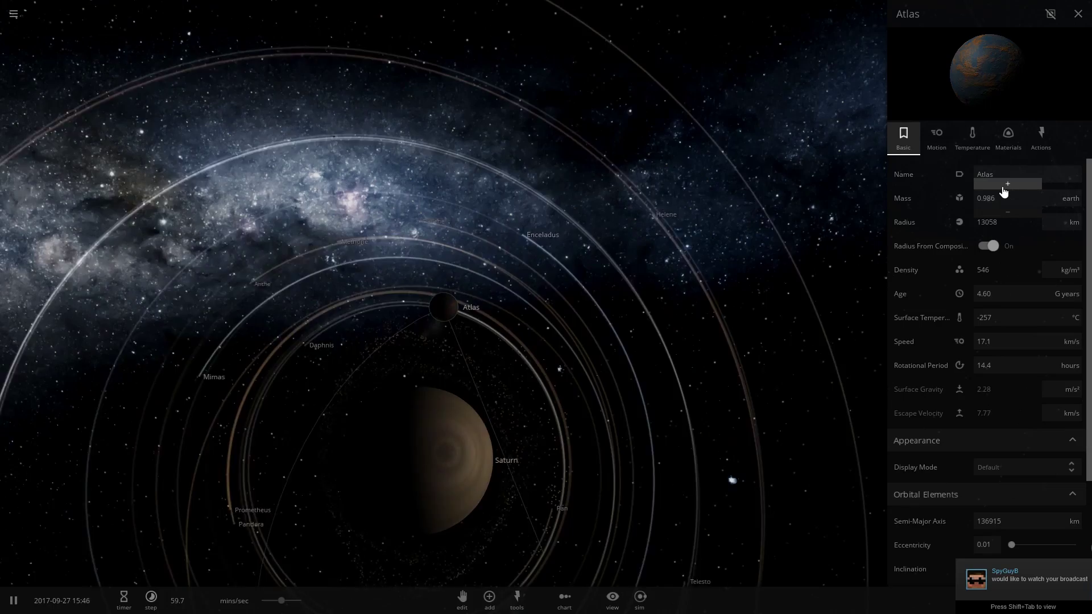
{"action": "left_click", "coordinate": [1005, 192]}
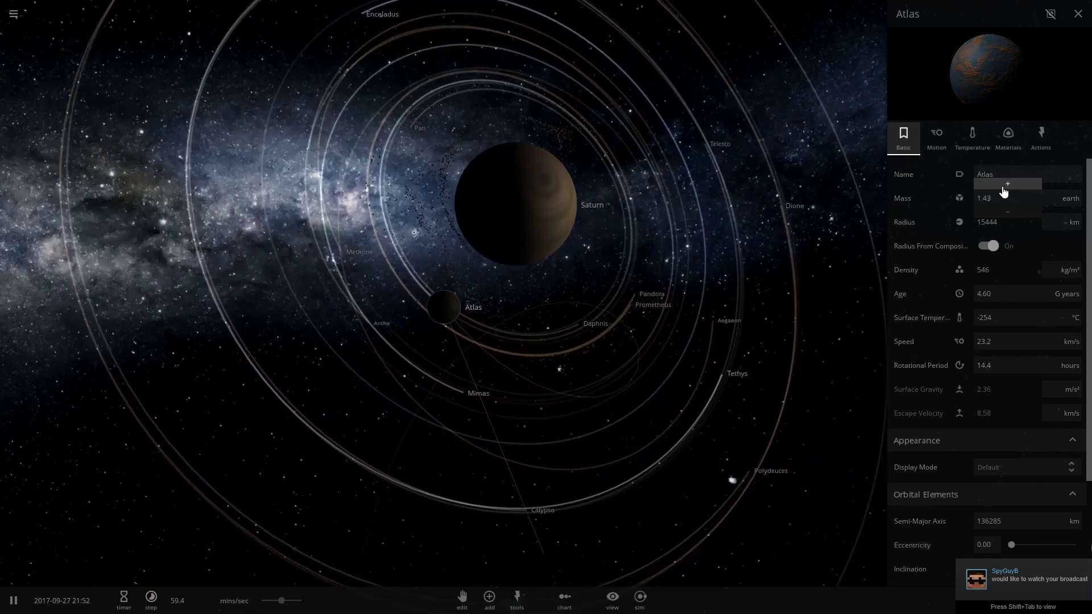
{"action": "left_click", "coordinate": [1004, 192]}
{"action": "left_click", "coordinate": [1005, 191]}
{"action": "left_click", "coordinate": [1005, 191]}
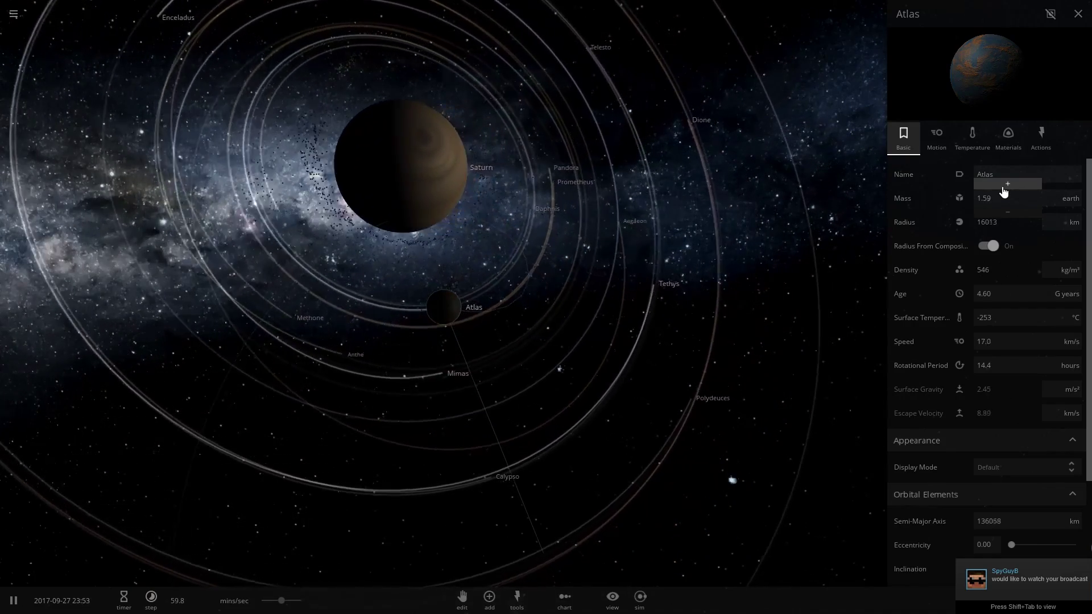
Continue increasing Atlas's mass in small increments to about 2.62 earth masses.
{"action": "left_click", "coordinate": [1005, 192]}
{"action": "left_click", "coordinate": [1005, 191]}
{"action": "left_click", "coordinate": [1005, 191]}
{"action": "left_click", "coordinate": [1004, 192]}
{"action": "left_click", "coordinate": [1005, 191]}
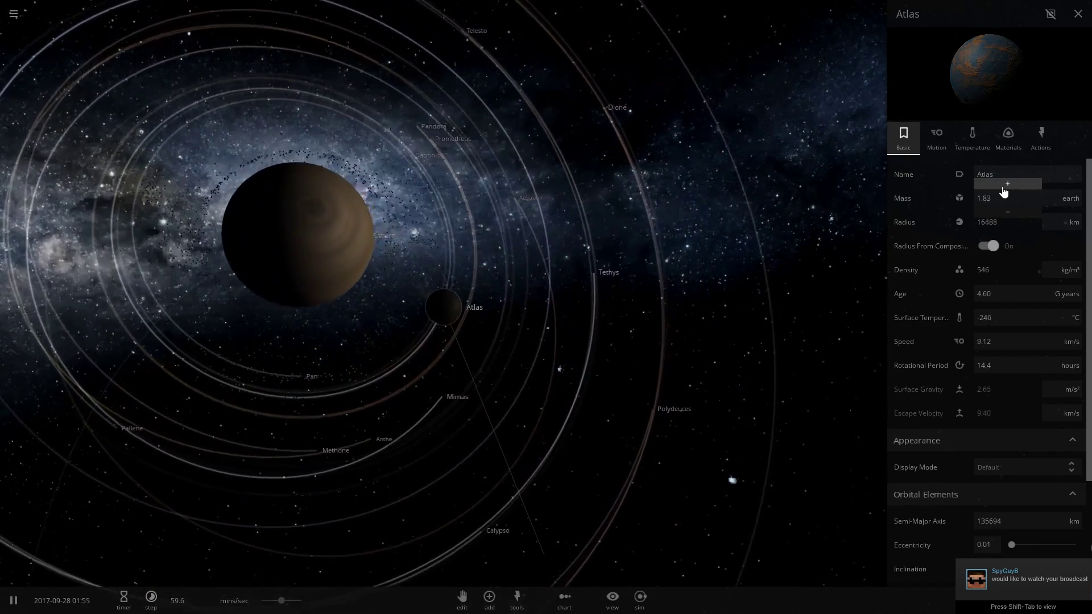
{"action": "left_click", "coordinate": [1005, 191]}
{"action": "left_click", "coordinate": [1005, 191]}
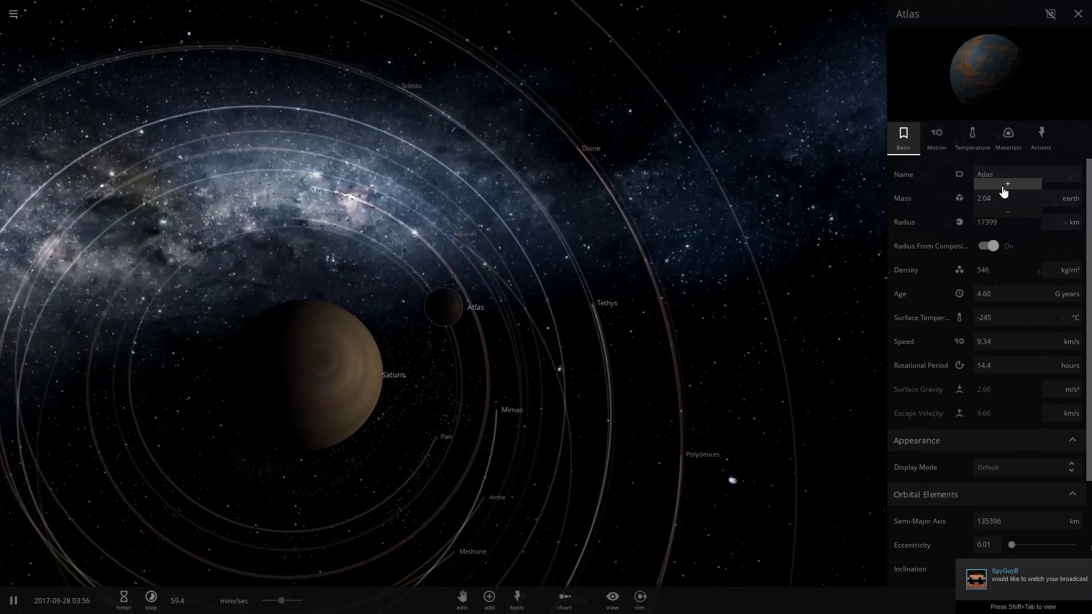
{"action": "left_click", "coordinate": [1004, 191]}
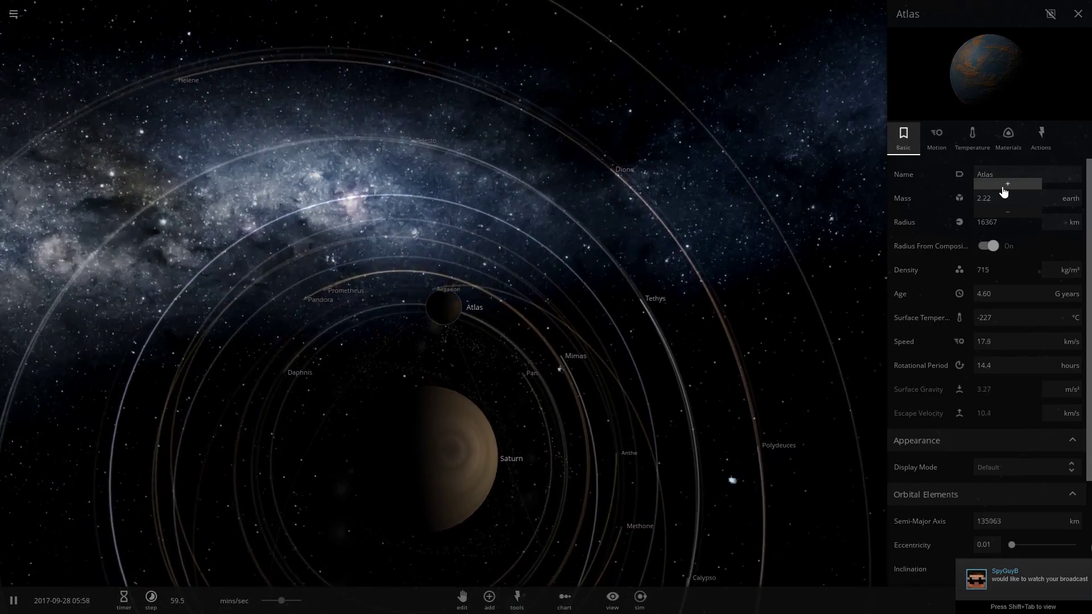
{"action": "left_click", "coordinate": [1003, 192]}
{"action": "left_click", "coordinate": [1004, 192]}
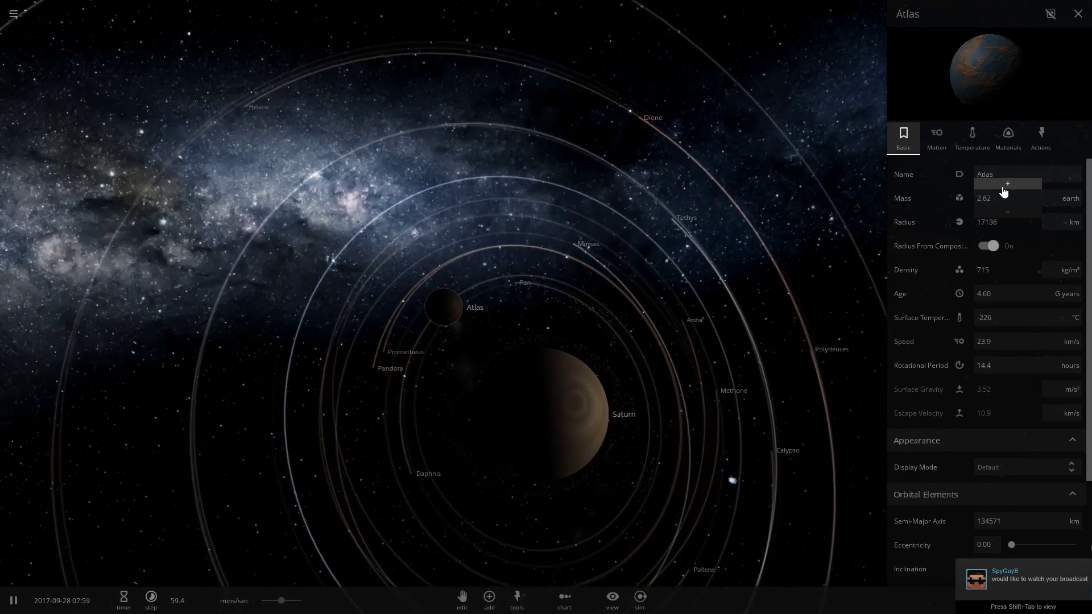
Increase Atlas's mass step by step to about 3.28 earth masses.
{"action": "left_click", "coordinate": [1003, 192]}
{"action": "left_click", "coordinate": [1003, 191]}
{"action": "left_click", "coordinate": [1004, 191]}
{"action": "left_click", "coordinate": [1004, 191]}
{"action": "left_click", "coordinate": [1004, 191]}
{"action": "left_click", "coordinate": [1004, 192]}
{"action": "left_click", "coordinate": [1005, 191]}
{"action": "left_click", "coordinate": [1005, 191]}
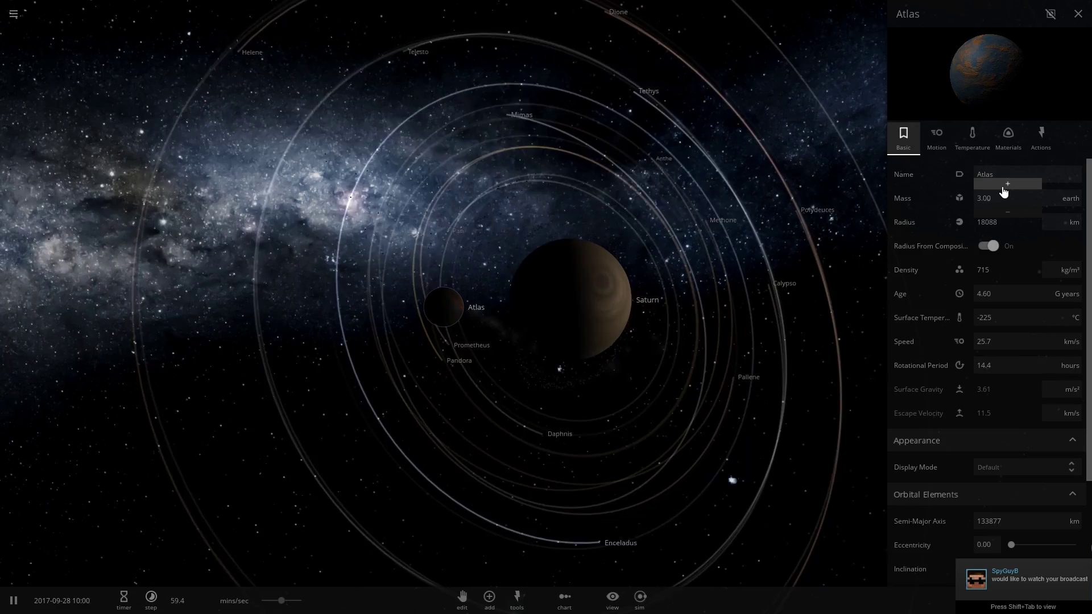
{"action": "left_click", "coordinate": [1004, 191]}
{"action": "left_click", "coordinate": [1005, 192]}
{"action": "left_click", "coordinate": [1004, 191]}
{"action": "left_click", "coordinate": [1005, 191]}
{"action": "left_click", "coordinate": [1005, 191]}
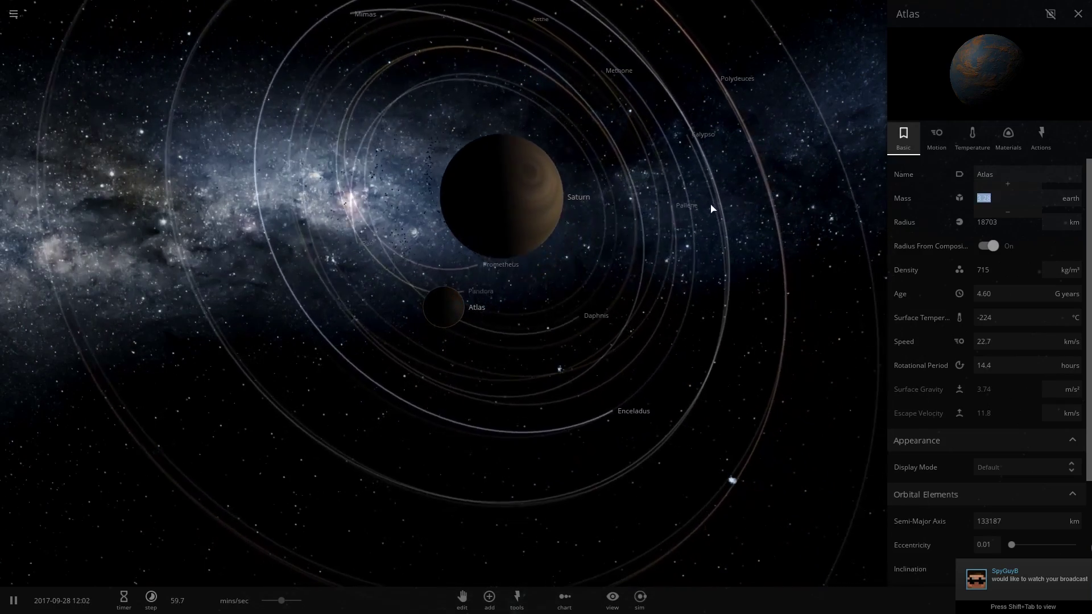
Pause and resume the simulation, and examine Atlas, Saturn and the moons' orbits from several angles and distances.
{"action": "left_click_drag", "start_coordinate": [595, 215], "coordinate": [548, 154]}
{"action": "key", "text": "space"}
{"action": "key", "text": "space"}
{"action": "key", "text": "space"}
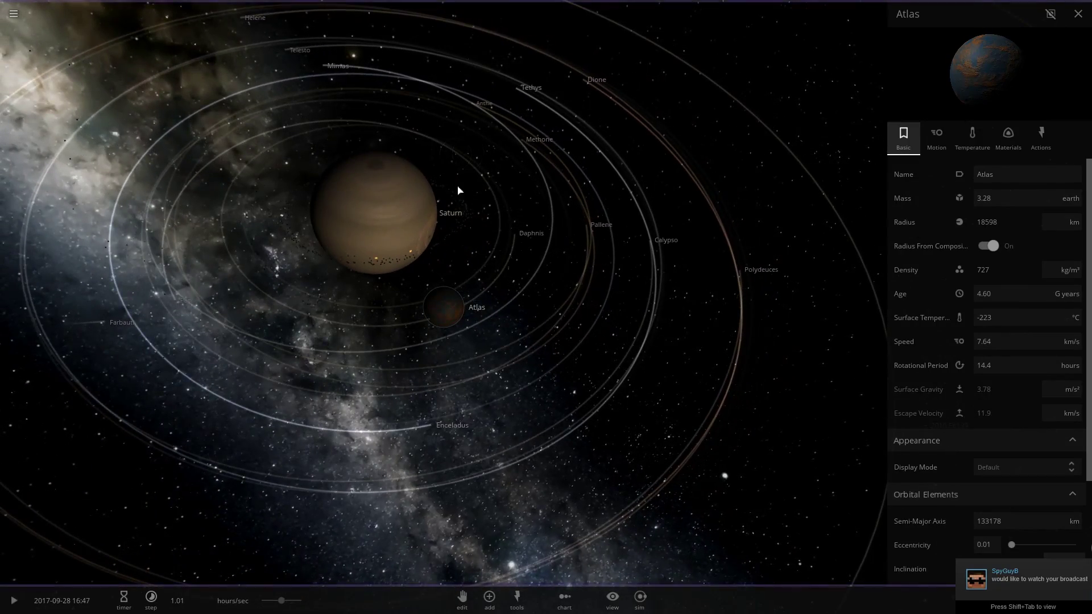
{"action": "mouse_move", "coordinate": [458, 190]}
{"action": "left_mouse_down"}
{"action": "mouse_move", "coordinate": [498, 264]}
{"action": "mouse_move", "coordinate": [576, 179]}
{"action": "mouse_move", "coordinate": [458, 191]}
{"action": "left_mouse_up"}
{"action": "key", "text": "space"}
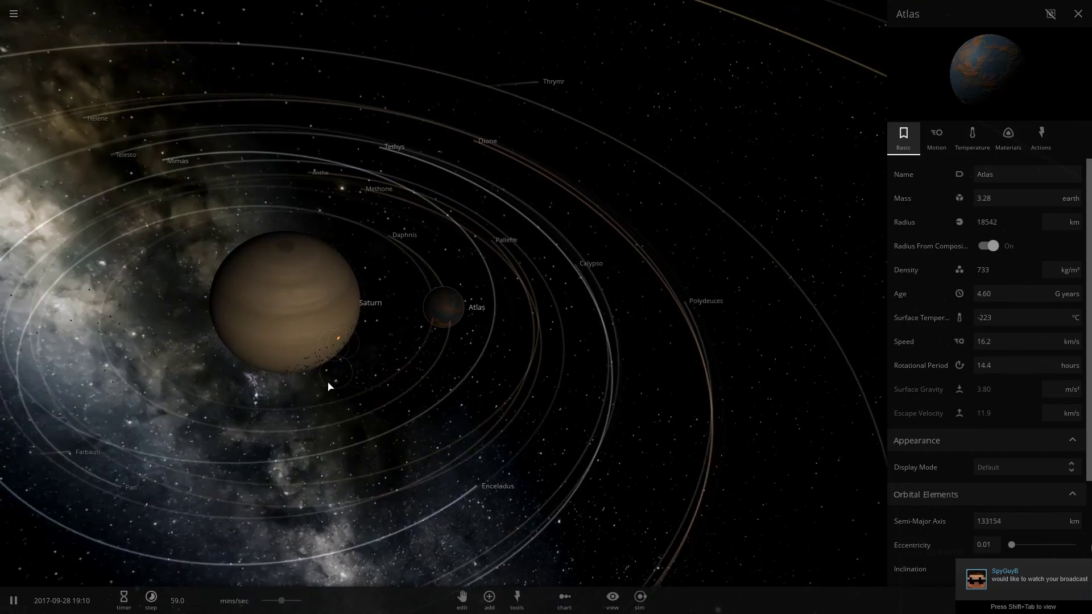
{"action": "left_click_drag", "start_coordinate": [328, 381], "coordinate": [261, 386]}
{"action": "left_click_drag", "start_coordinate": [385, 322], "coordinate": [527, 399]}
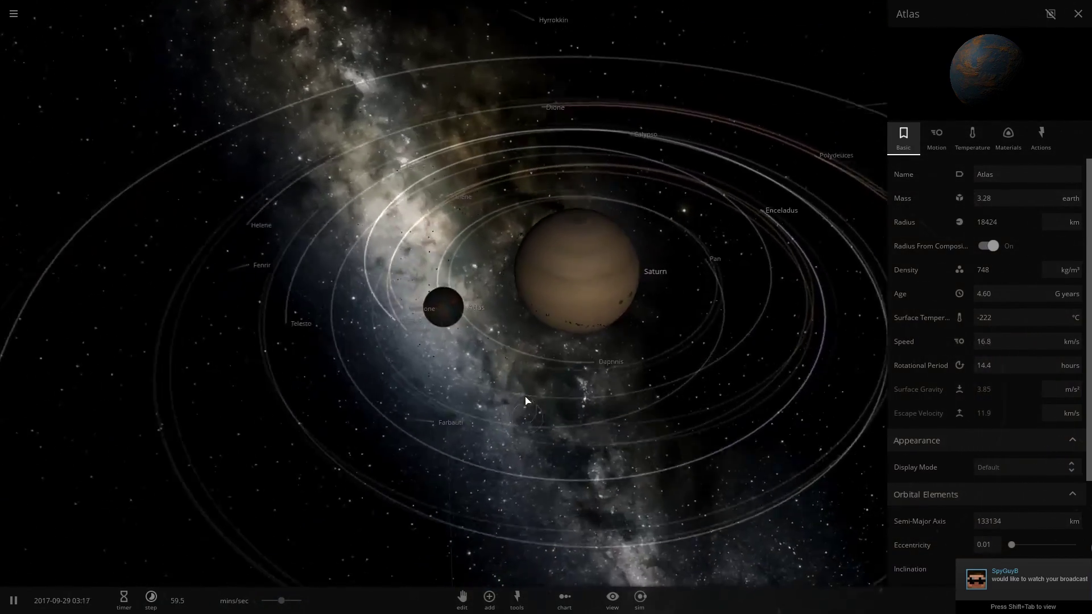
{"action": "scroll", "coordinate": [470, 325], "scroll_direction": "up", "scroll_amount": 3}
{"action": "left_click_drag", "start_coordinate": [481, 329], "coordinate": [471, 379]}
{"action": "scroll", "coordinate": [461, 304], "scroll_direction": "down", "scroll_amount": 5}
{"action": "scroll", "coordinate": [585, 378], "scroll_direction": "up", "scroll_amount": 2}
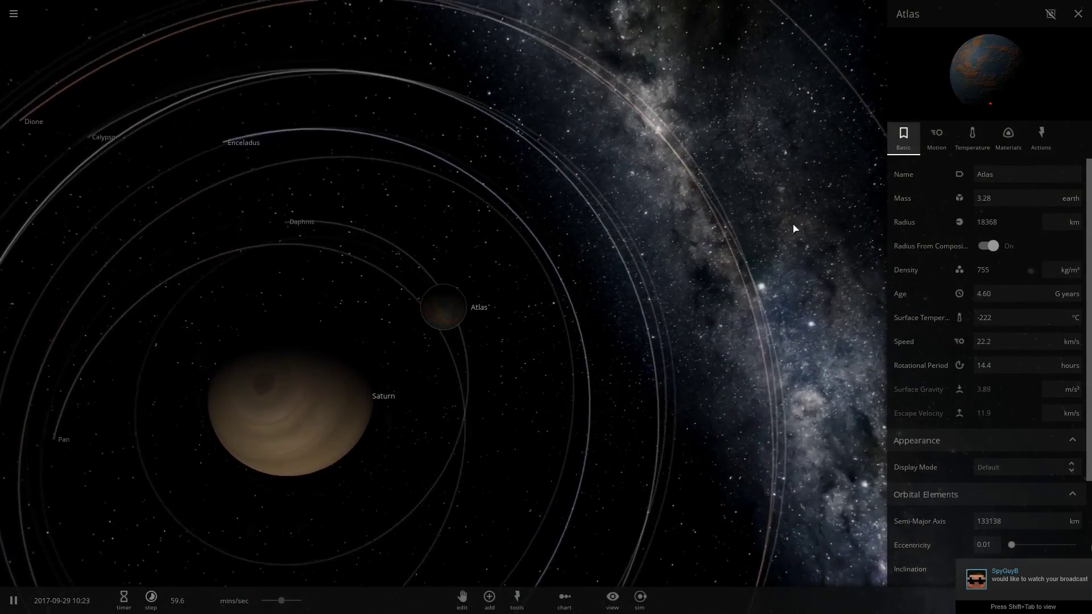
Edit Atlas's mass again and raise it gradually to about 4.12 earth masses.
{"action": "left_click", "coordinate": [986, 199]}
{"action": "left_click", "coordinate": [1008, 187]}
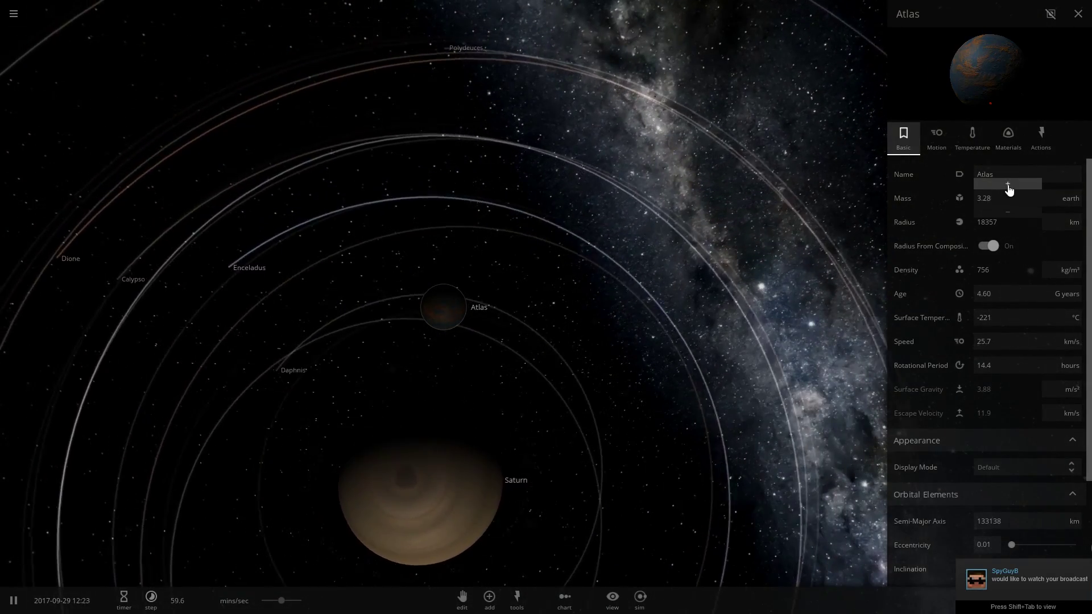
{"action": "left_click", "coordinate": [1008, 185]}
{"action": "left_click", "coordinate": [1008, 185]}
{"action": "left_click", "coordinate": [1008, 185]}
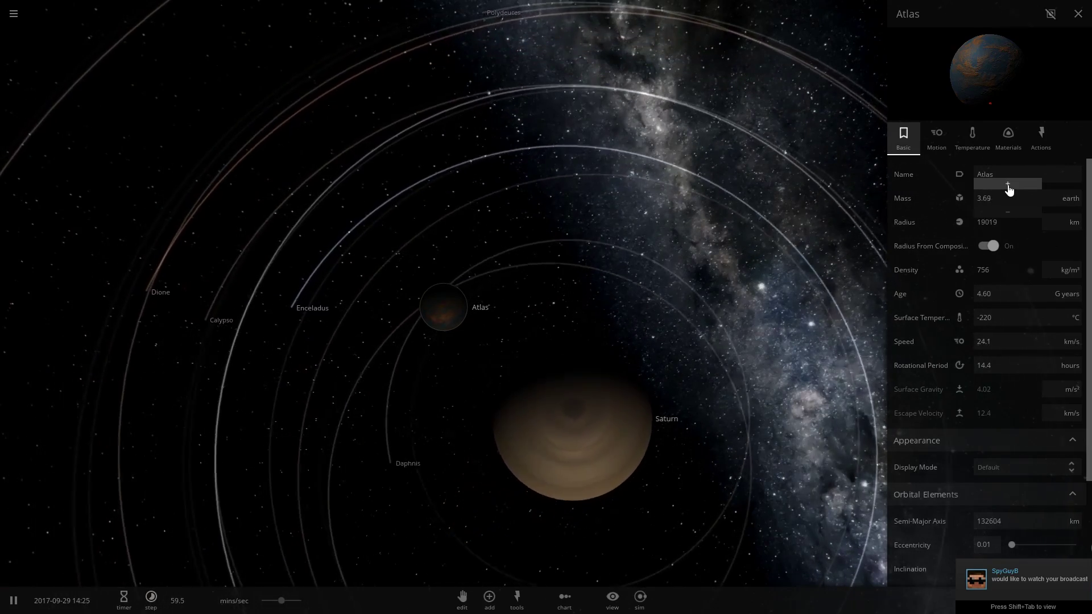
{"action": "left_click", "coordinate": [1008, 185]}
{"action": "left_click", "coordinate": [1008, 186]}
{"action": "left_click", "coordinate": [1008, 186]}
{"action": "left_click", "coordinate": [1008, 185]}
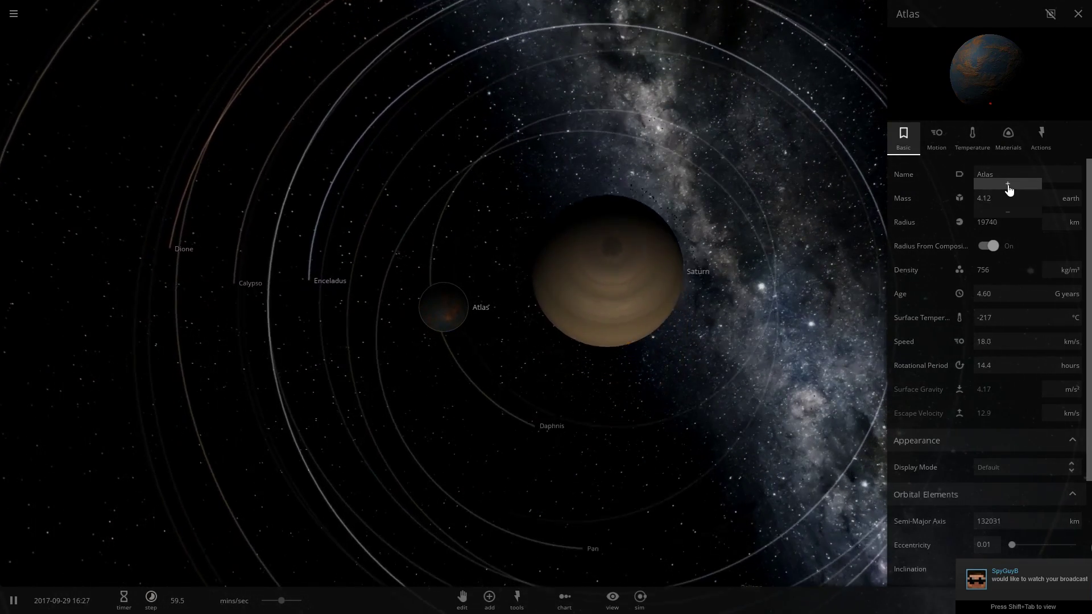
Keep raising Atlas's mass in small increments to about 5.77 earth masses.
{"action": "left_click", "coordinate": [1008, 185]}
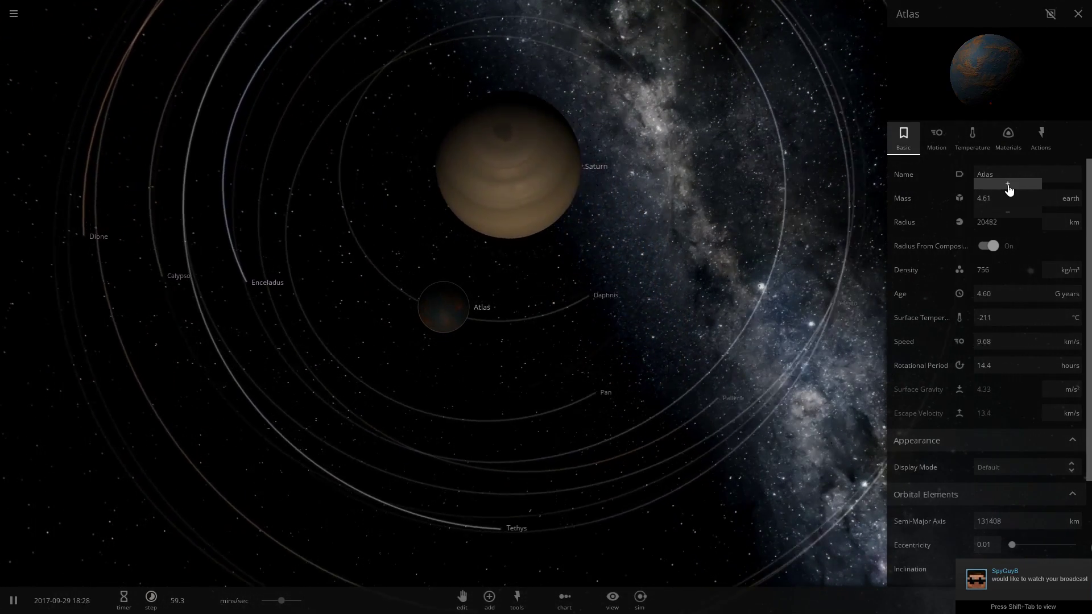
{"action": "left_click", "coordinate": [1008, 185]}
{"action": "left_click", "coordinate": [1008, 186]}
{"action": "left_click", "coordinate": [1008, 186]}
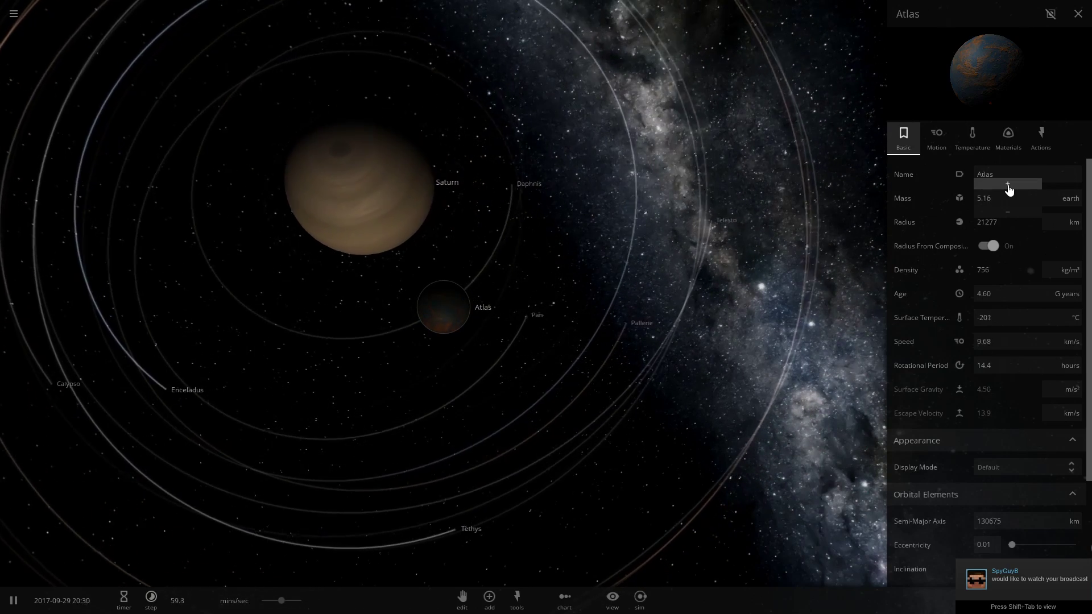
{"action": "left_click", "coordinate": [1008, 186]}
{"action": "left_click", "coordinate": [1008, 185]}
{"action": "left_click", "coordinate": [1008, 185]}
{"action": "left_click", "coordinate": [1008, 186]}
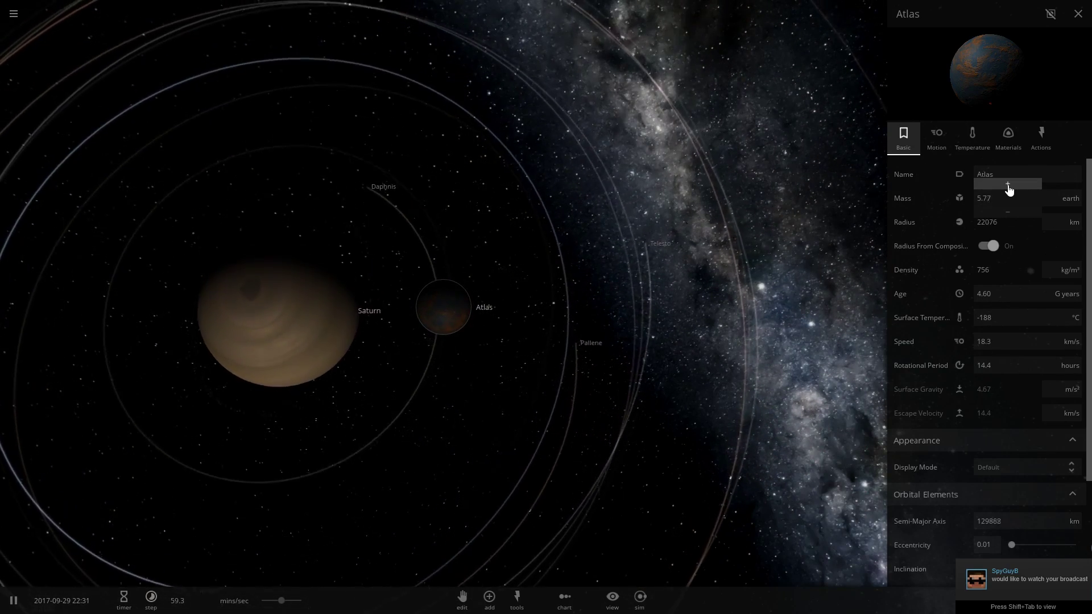
Increase the mass of Atlas further, to about 8.07 earth masses.
{"action": "left_click", "coordinate": [1008, 185]}
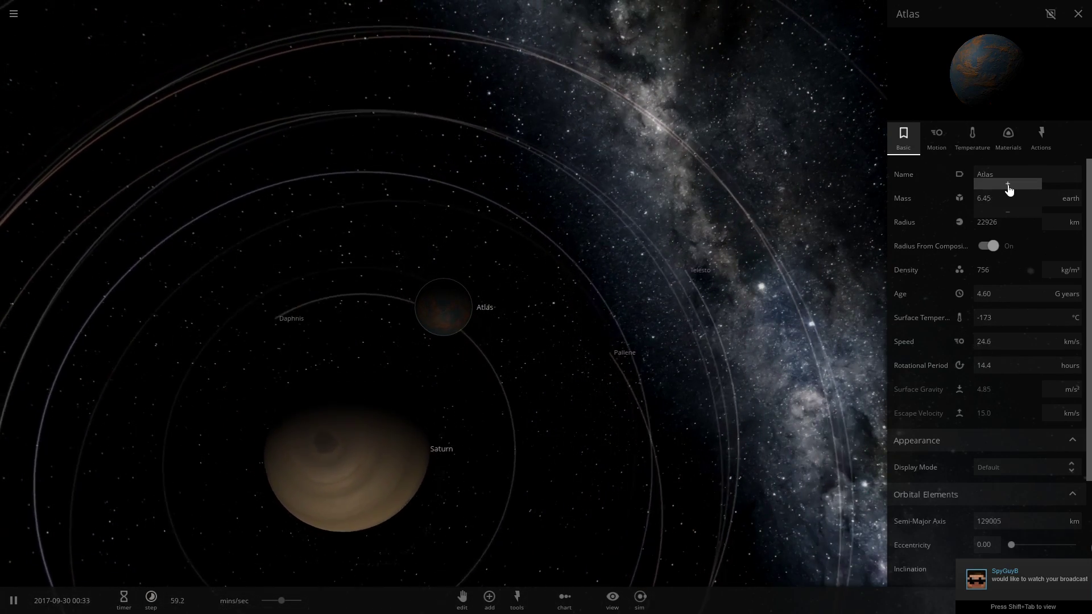
{"action": "left_click", "coordinate": [1008, 185]}
{"action": "left_click", "coordinate": [1008, 186]}
{"action": "left_click", "coordinate": [1008, 185]}
{"action": "left_click", "coordinate": [1008, 185]}
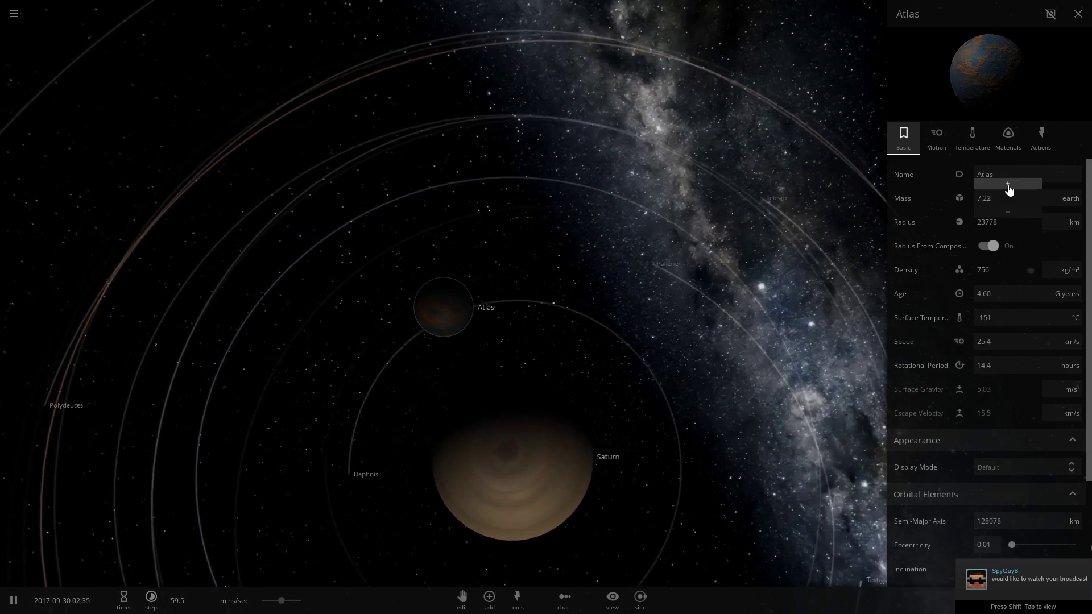
{"action": "left_click", "coordinate": [1008, 185]}
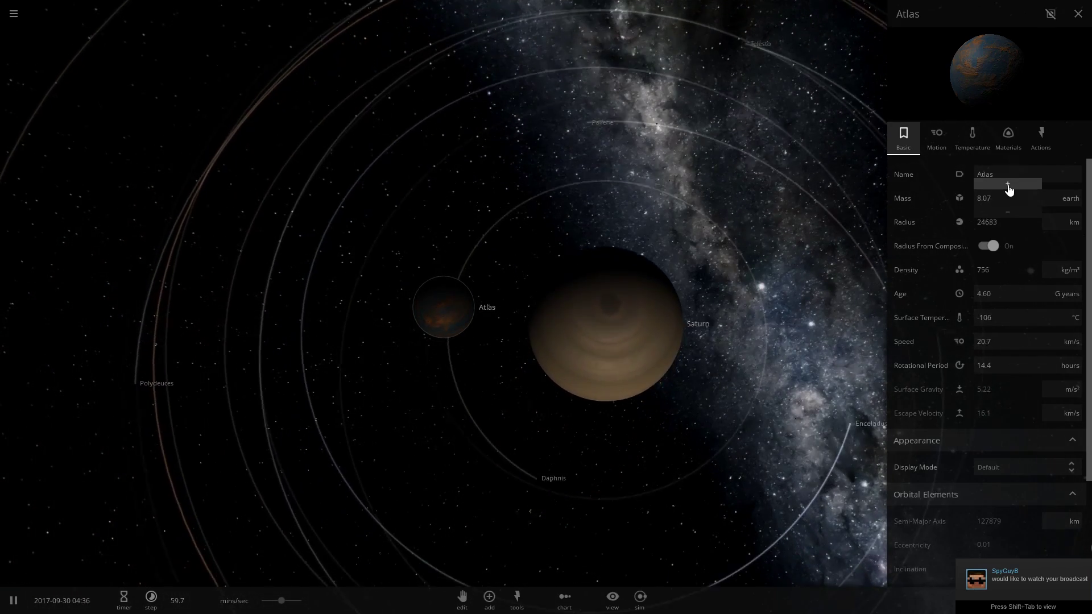
Raise Atlas's mass continuously to about 13.2 earth masses.
{"action": "left_click", "coordinate": [1008, 186]}
{"action": "left_click", "coordinate": [1008, 186]}
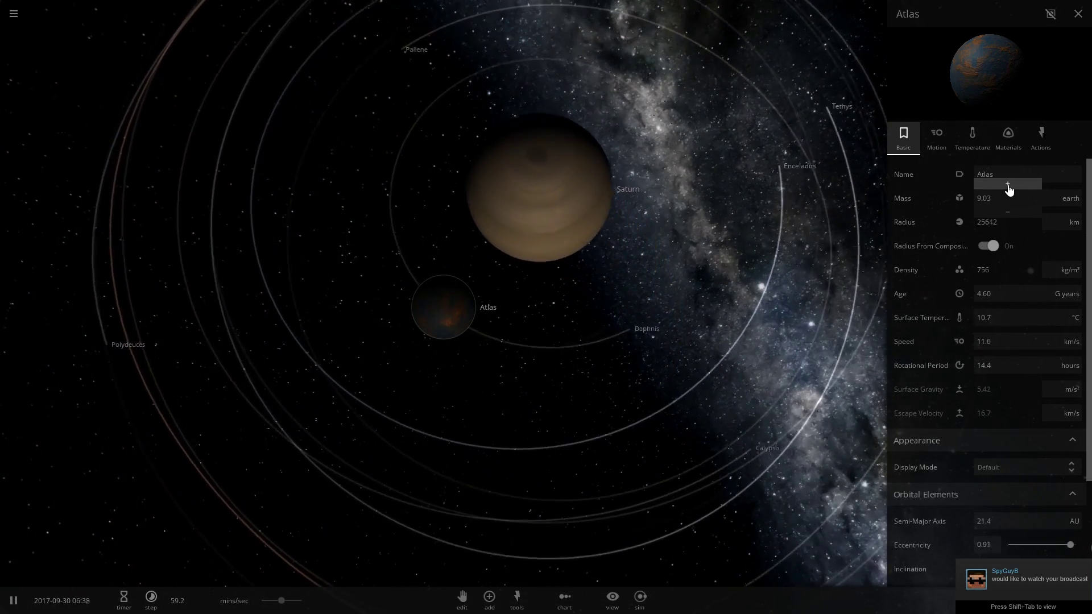
{"action": "left_click", "coordinate": [1008, 186]}
{"action": "left_click", "coordinate": [1008, 186]}
{"action": "left_click", "coordinate": [1008, 185]}
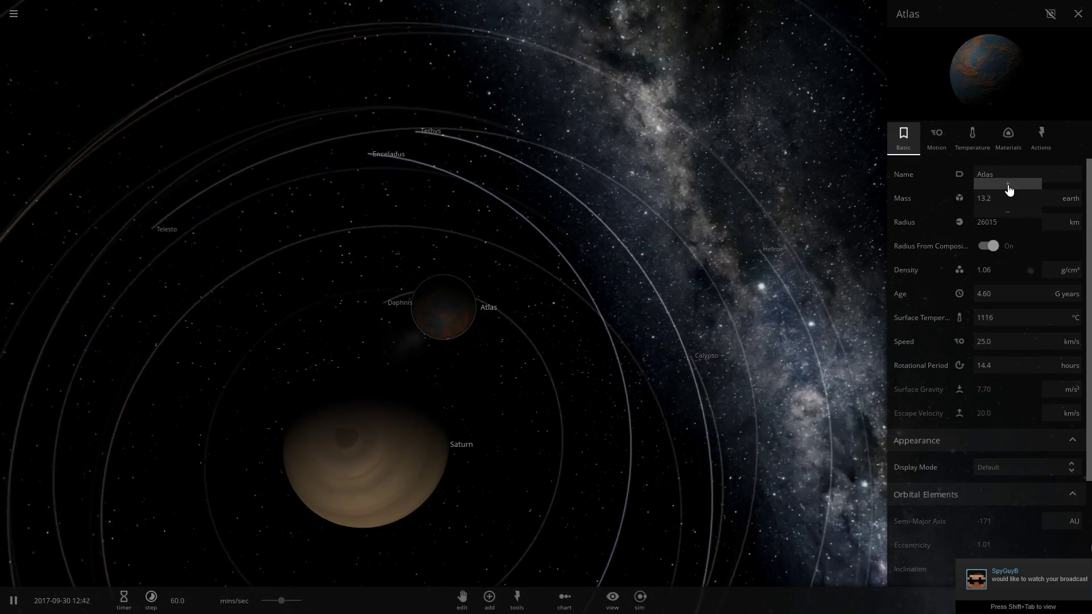
{"action": "left_click", "coordinate": [1008, 190]}
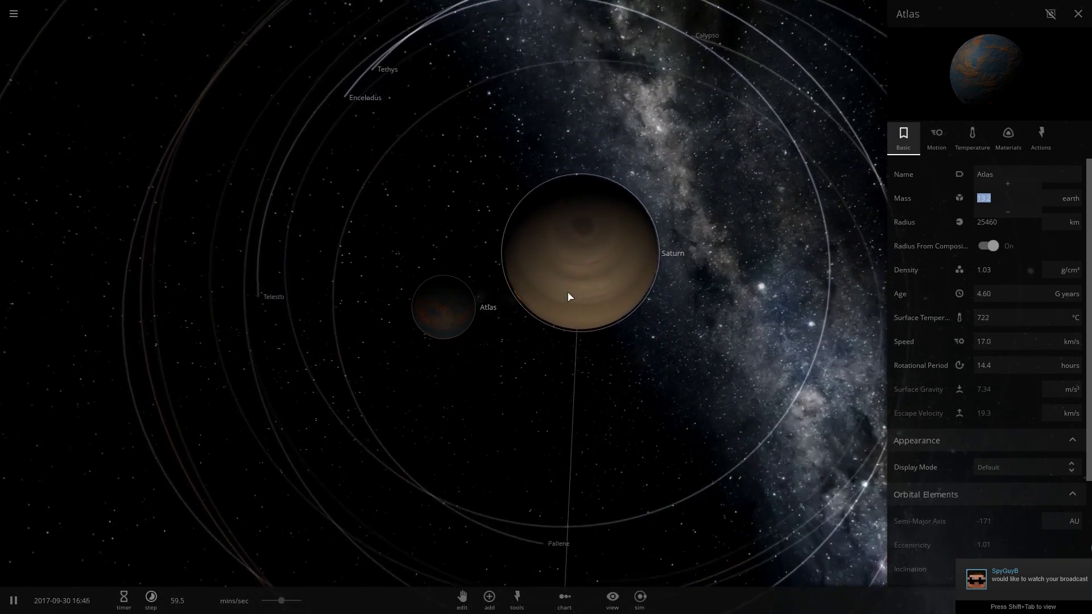
Inspect Atlas close to Saturn, and raise its mass again gradually past about 13.4 earth masses.
{"action": "left_click_drag", "start_coordinate": [578, 255], "coordinate": [558, 208]}
{"action": "scroll", "coordinate": [558, 208], "scroll_direction": "up", "scroll_amount": 3}
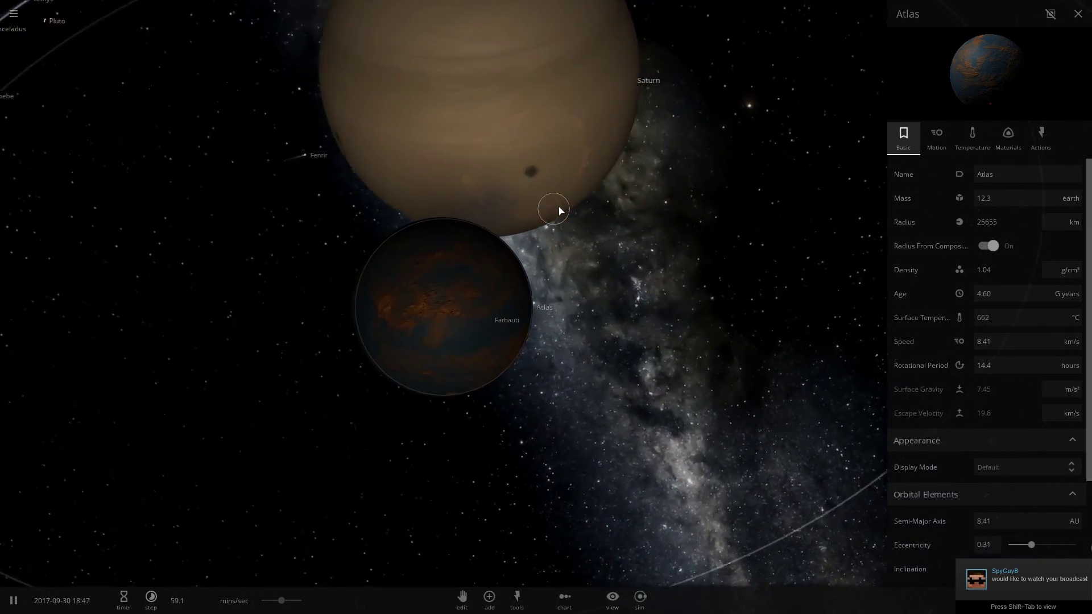
{"action": "scroll", "coordinate": [558, 211], "scroll_direction": "down", "scroll_amount": 5}
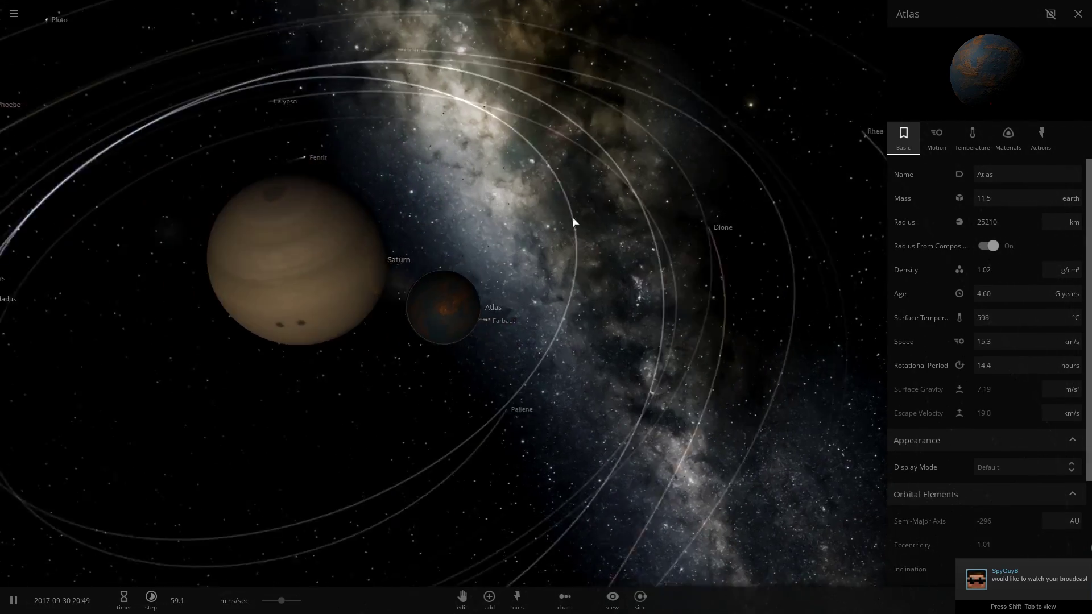
{"action": "scroll", "coordinate": [590, 227], "scroll_direction": "up", "scroll_amount": 5}
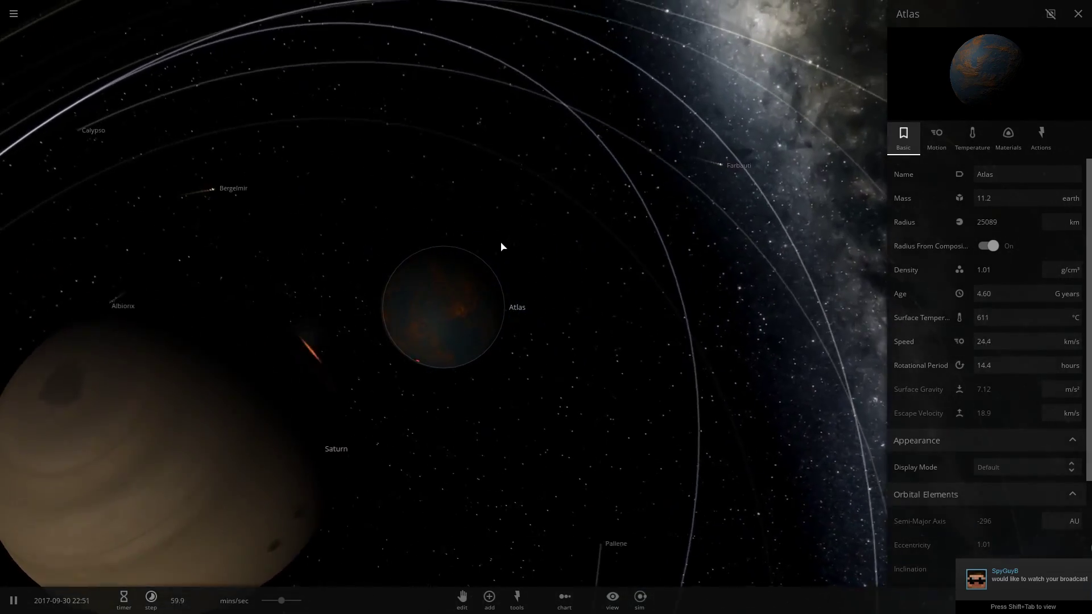
{"action": "left_click_drag", "start_coordinate": [501, 247], "coordinate": [751, 285]}
{"action": "scroll", "coordinate": [630, 293], "scroll_direction": "up", "scroll_amount": 2}
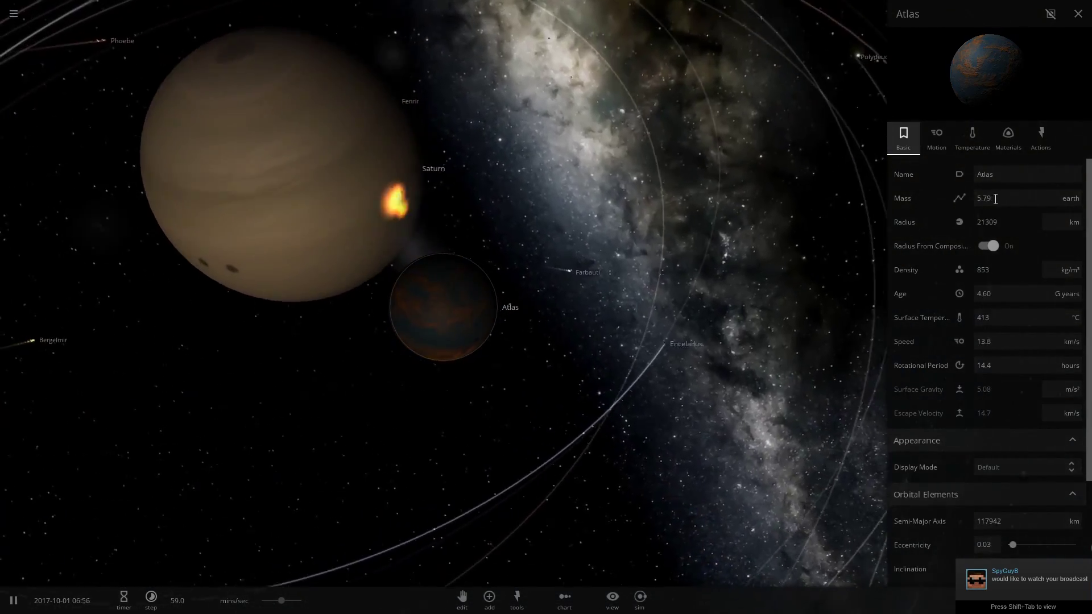
{"action": "left_click", "coordinate": [1008, 197]}
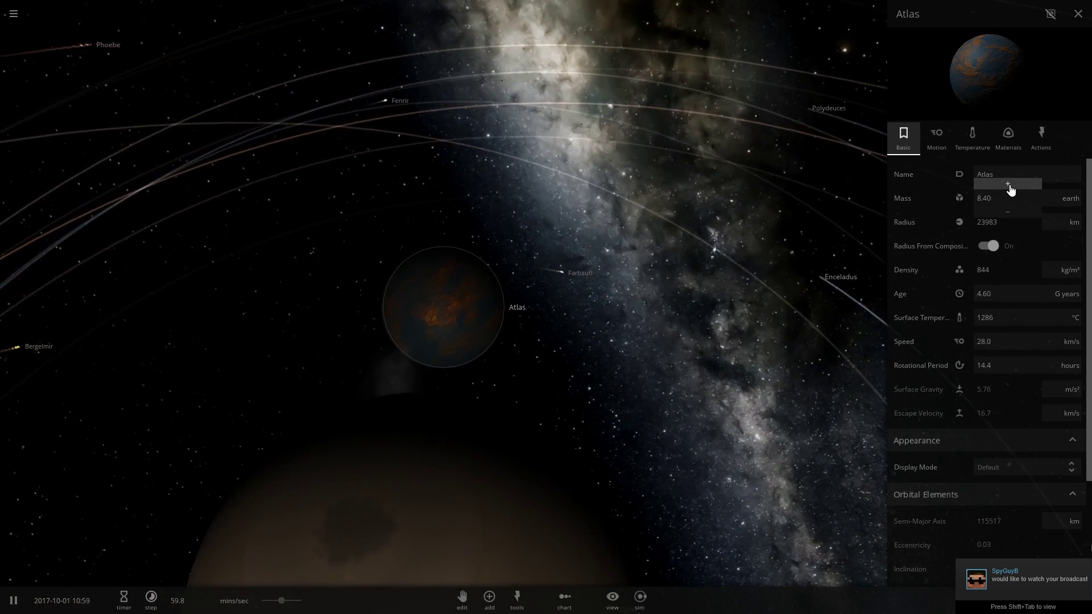
{"action": "left_click", "coordinate": [1008, 186]}
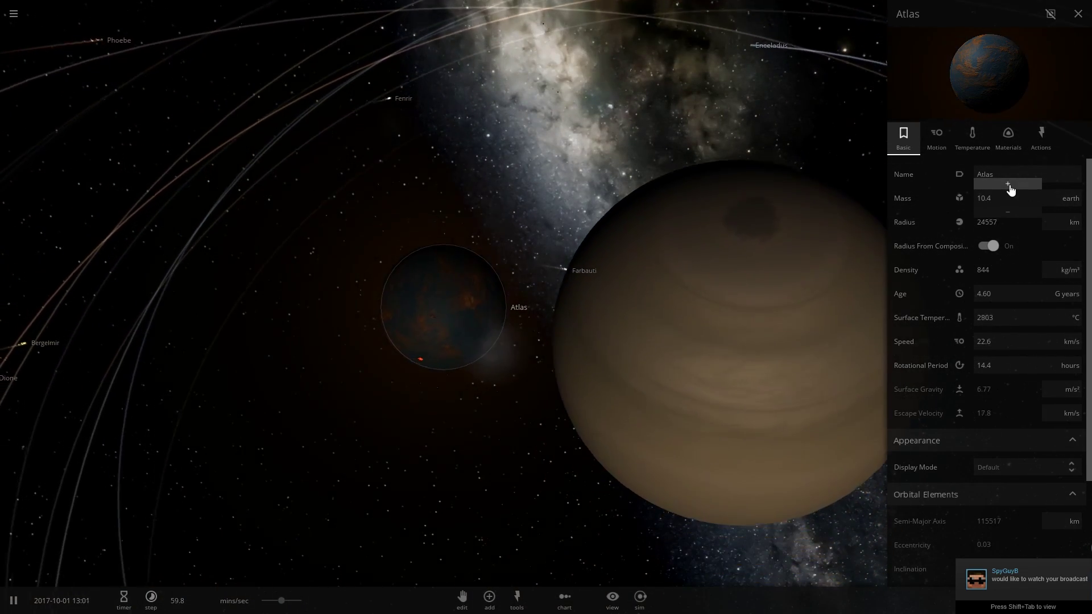
{"action": "left_click", "coordinate": [1009, 184]}
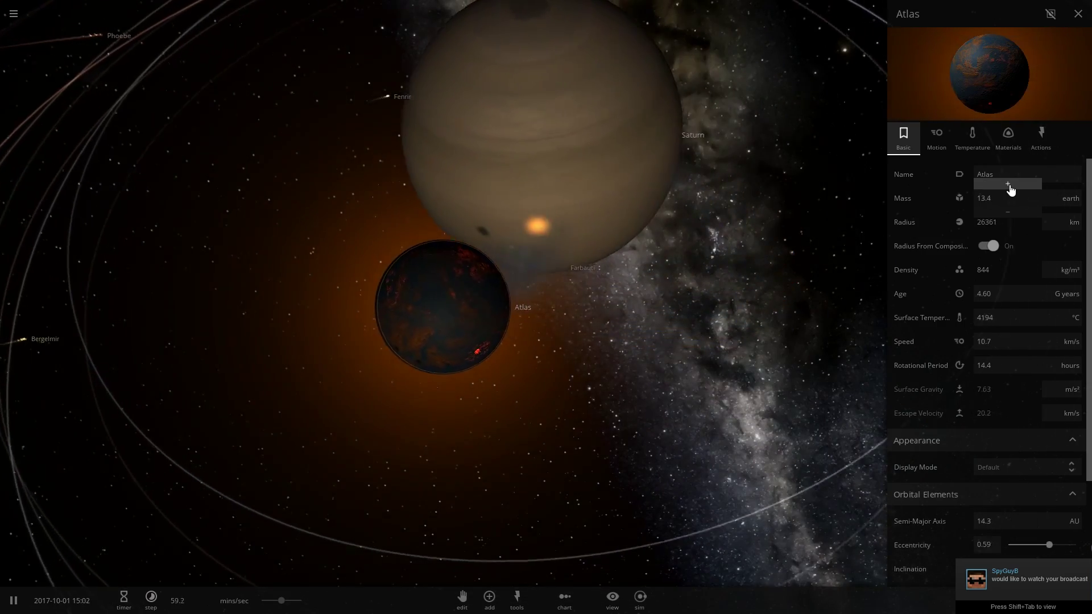
{"action": "left_click", "coordinate": [1008, 183]}
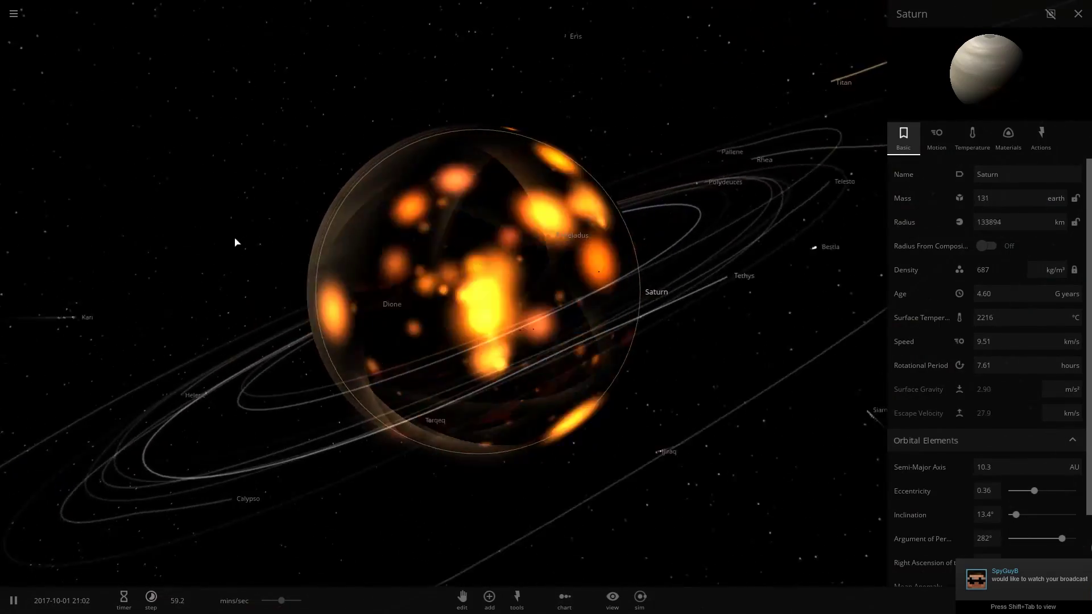
Examine Saturn's surface and the surrounding moon orbits from another angle and at different distances.
{"action": "left_click_drag", "start_coordinate": [507, 207], "coordinate": [458, 281]}
{"action": "scroll", "coordinate": [732, 285], "scroll_direction": "down", "scroll_amount": 4}
{"action": "scroll", "coordinate": [658, 259], "scroll_direction": "up", "scroll_amount": 2}
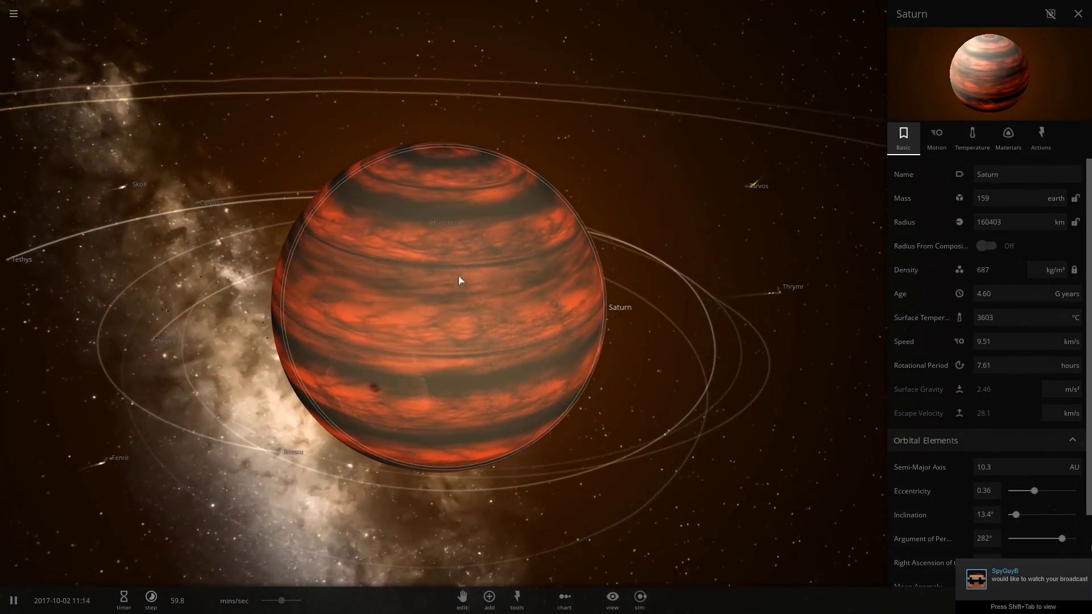
Raise the simulation's target speed to 6.84 hours/sec while examining Saturn and its nearby orbits from several angles.
{"action": "scroll", "coordinate": [292, 253], "scroll_direction": "down", "scroll_amount": 5}
{"action": "left_click_drag", "start_coordinate": [297, 252], "coordinate": [616, 302]}
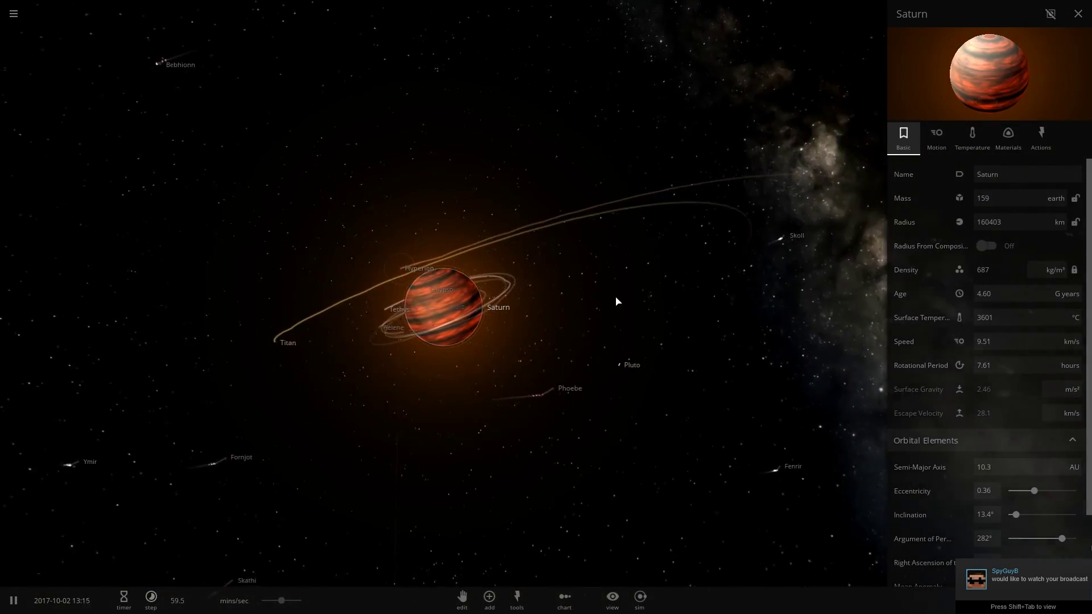
{"action": "scroll", "coordinate": [619, 302], "scroll_direction": "up", "scroll_amount": 5}
{"action": "scroll", "coordinate": [656, 313], "scroll_direction": "up", "scroll_amount": 3}
{"action": "left_click_drag", "start_coordinate": [434, 370], "coordinate": [675, 346]}
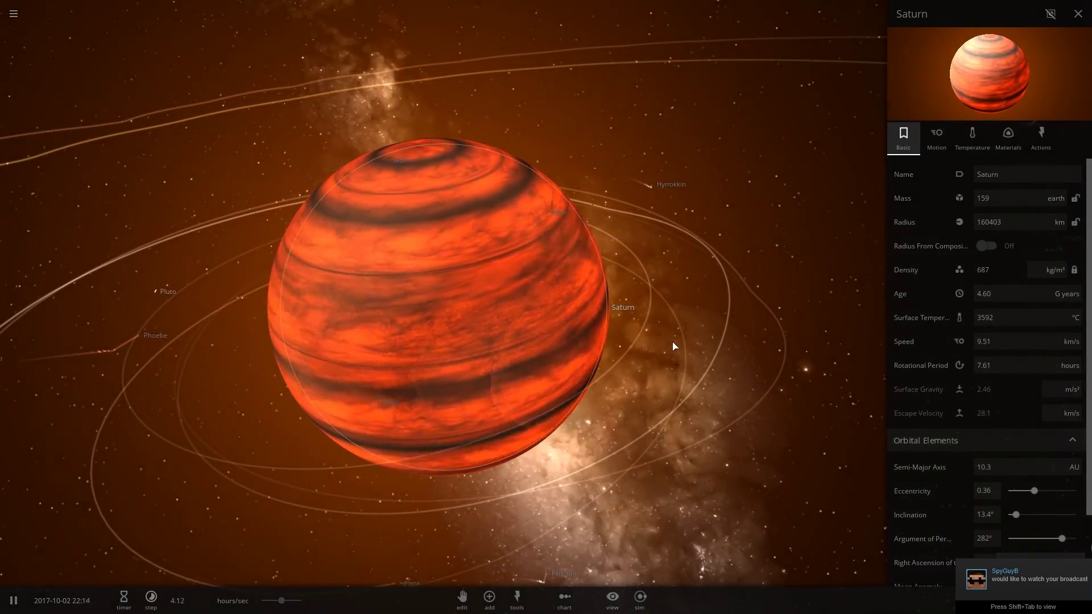
{"action": "key", "text": "period"}
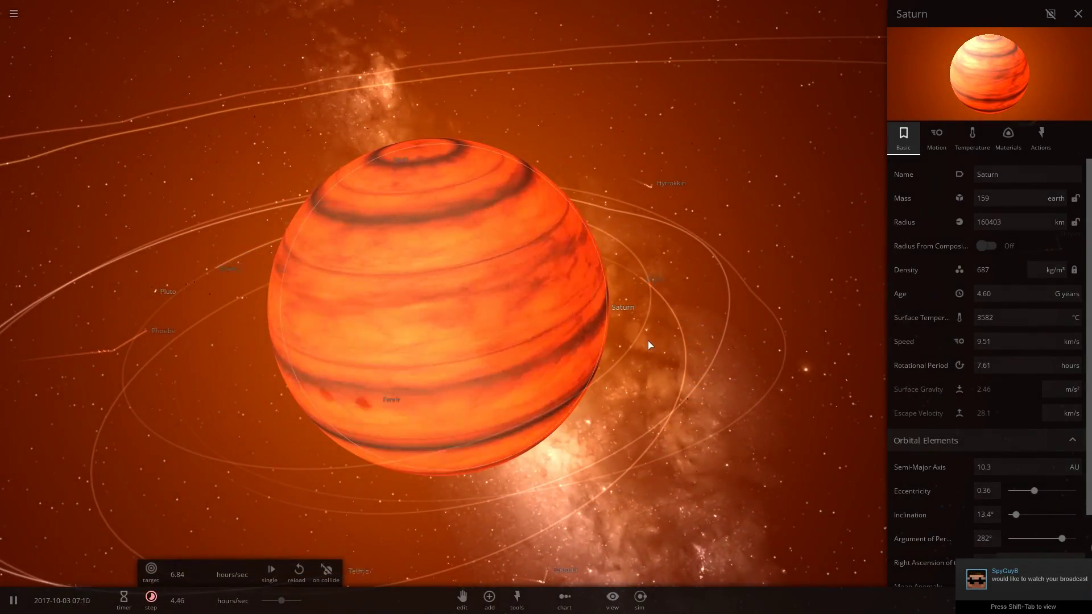
{"action": "left_click_drag", "start_coordinate": [599, 332], "coordinate": [471, 334]}
{"action": "scroll", "coordinate": [471, 334], "scroll_direction": "down", "scroll_amount": 10}
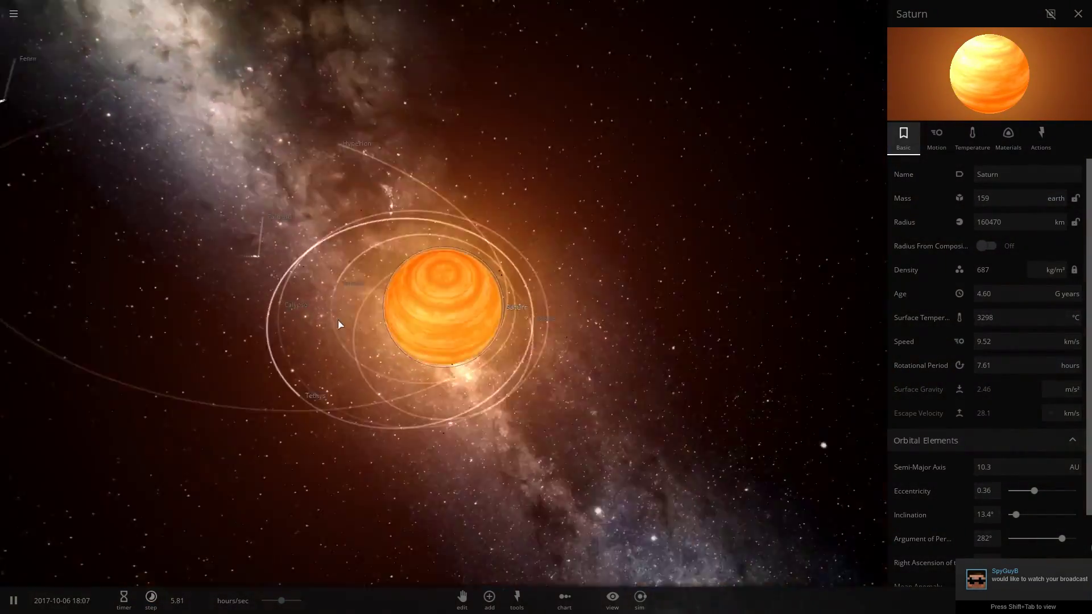
Pause the simulation and examine Saturn up close, among its outer moons and at the scale of the whole solar system.
{"action": "key", "text": "space"}
{"action": "left_click", "coordinate": [694, 320]}
{"action": "left_click_drag", "start_coordinate": [694, 320], "coordinate": [671, 296]}
{"action": "scroll", "coordinate": [486, 278], "scroll_direction": "down", "scroll_amount": 2}
{"action": "scroll", "coordinate": [696, 457], "scroll_direction": "down", "scroll_amount": 4}
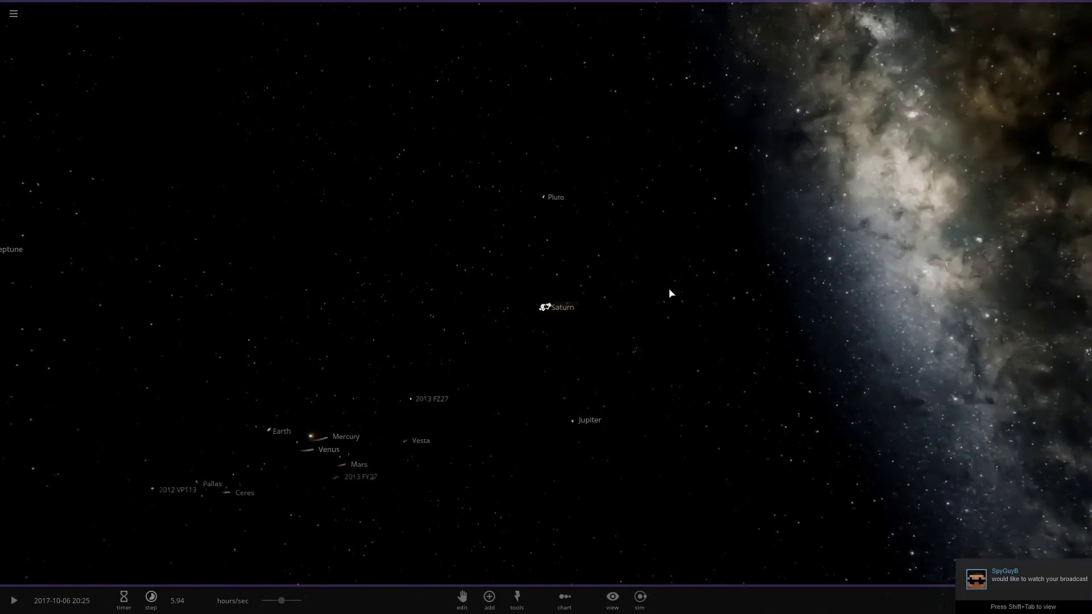
{"action": "scroll", "coordinate": [671, 293], "scroll_direction": "up", "scroll_amount": 10}
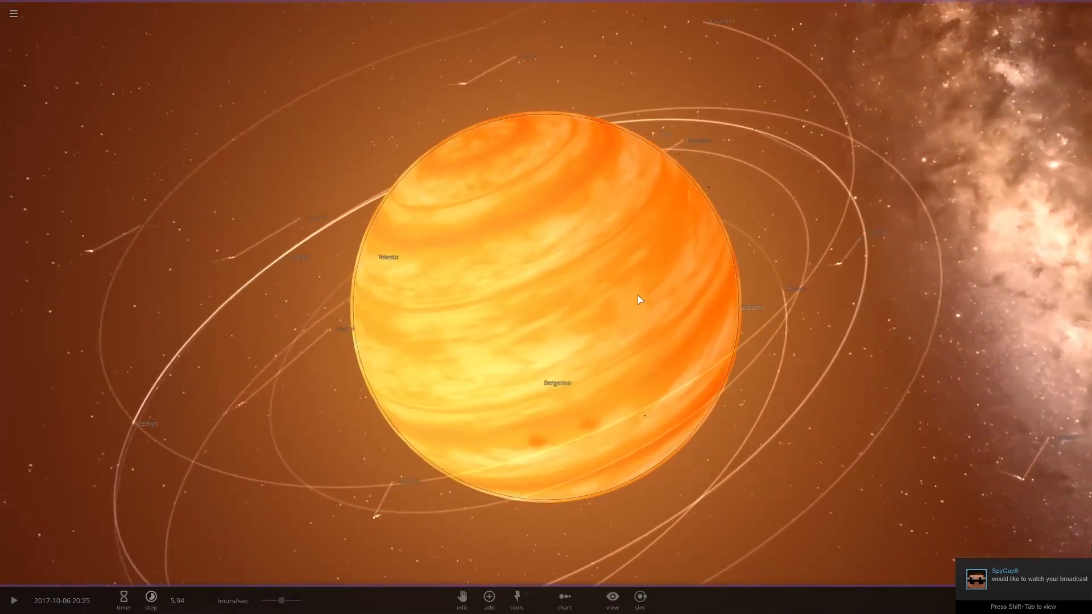
{"action": "scroll", "coordinate": [637, 296], "scroll_direction": "down", "scroll_amount": 10}
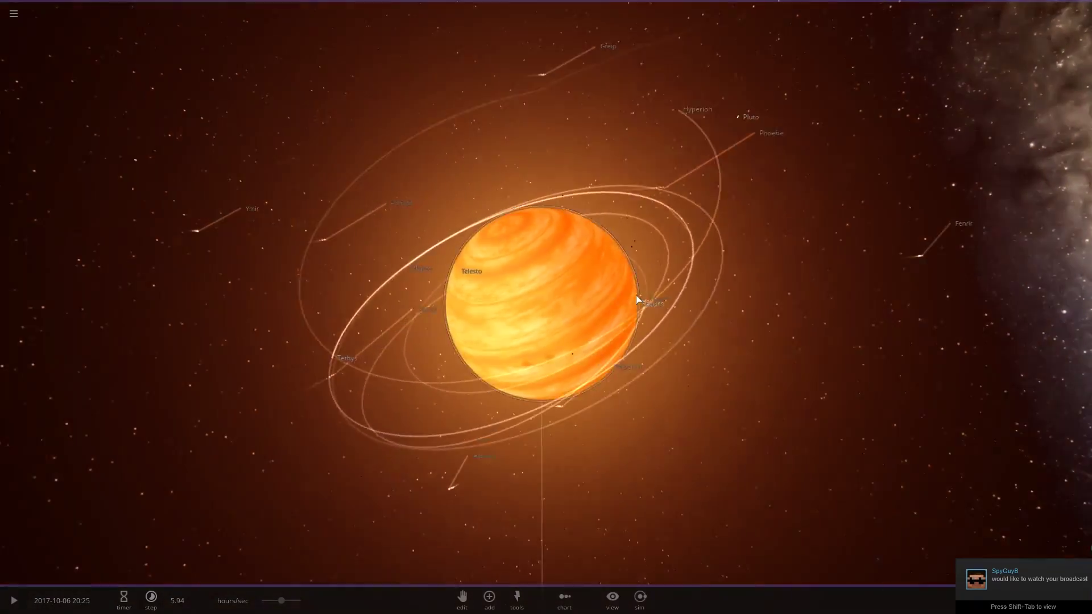
{"action": "scroll", "coordinate": [660, 302], "scroll_direction": "down", "scroll_amount": 5}
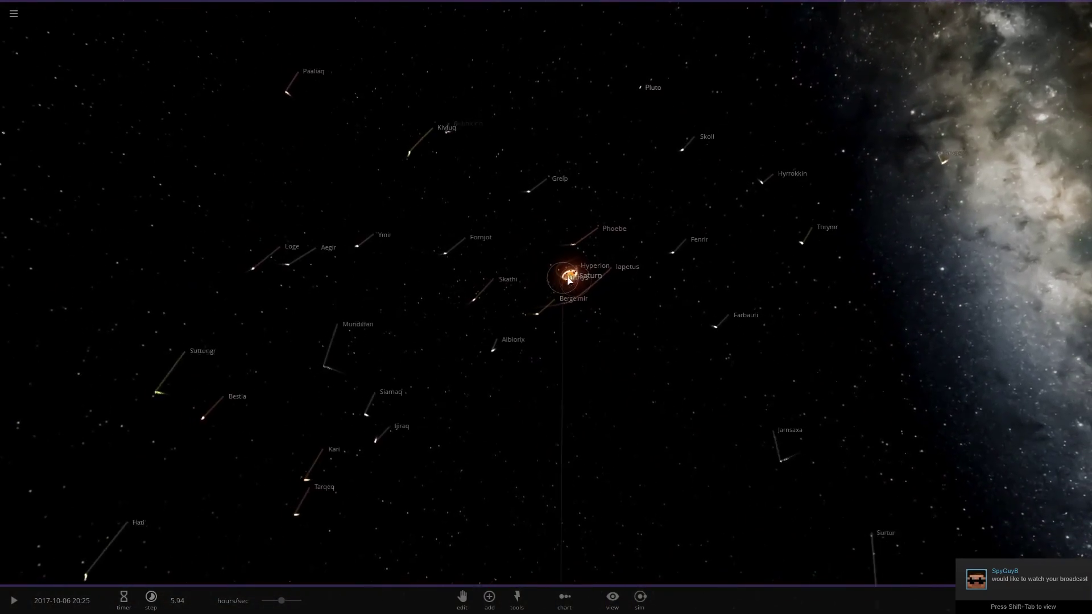
{"action": "scroll", "coordinate": [590, 251], "scroll_direction": "up", "scroll_amount": 10}
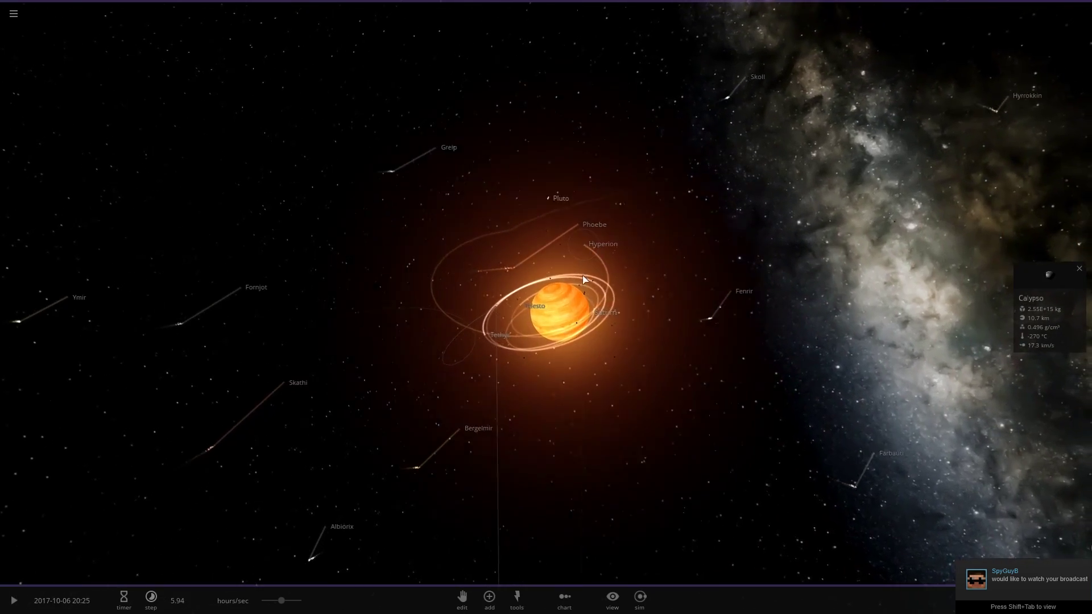
{"action": "left_click", "coordinate": [560, 310]}
{"action": "scroll", "coordinate": [546, 304], "scroll_direction": "down", "scroll_amount": 8}
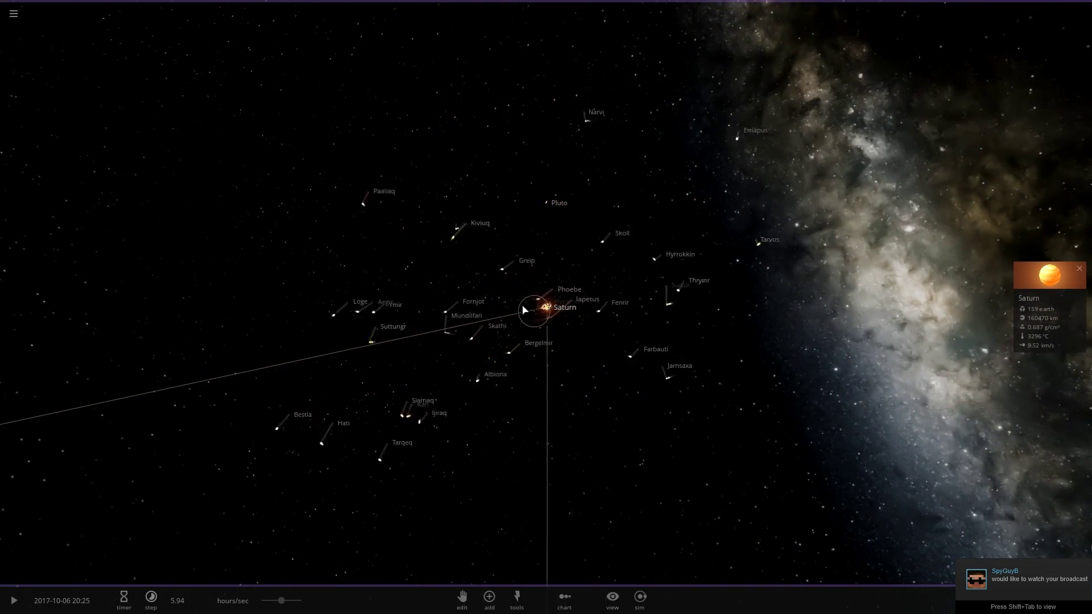
{"action": "scroll", "coordinate": [524, 307], "scroll_direction": "down", "scroll_amount": 3}
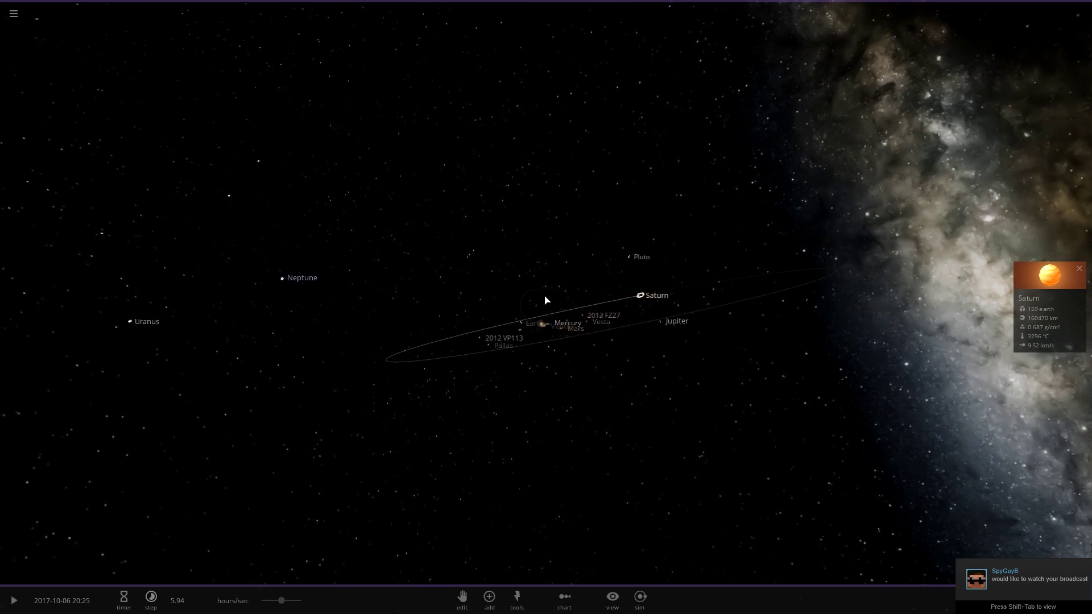
View distant Saturn and its moons from beside Earth with the interface hidden.
{"action": "scroll", "coordinate": [558, 296], "scroll_direction": "up", "scroll_amount": 5}
{"action": "right_click_drag", "start_coordinate": [557, 296], "coordinate": [608, 334]}
{"action": "left_click_drag", "start_coordinate": [609, 339], "coordinate": [655, 262]}
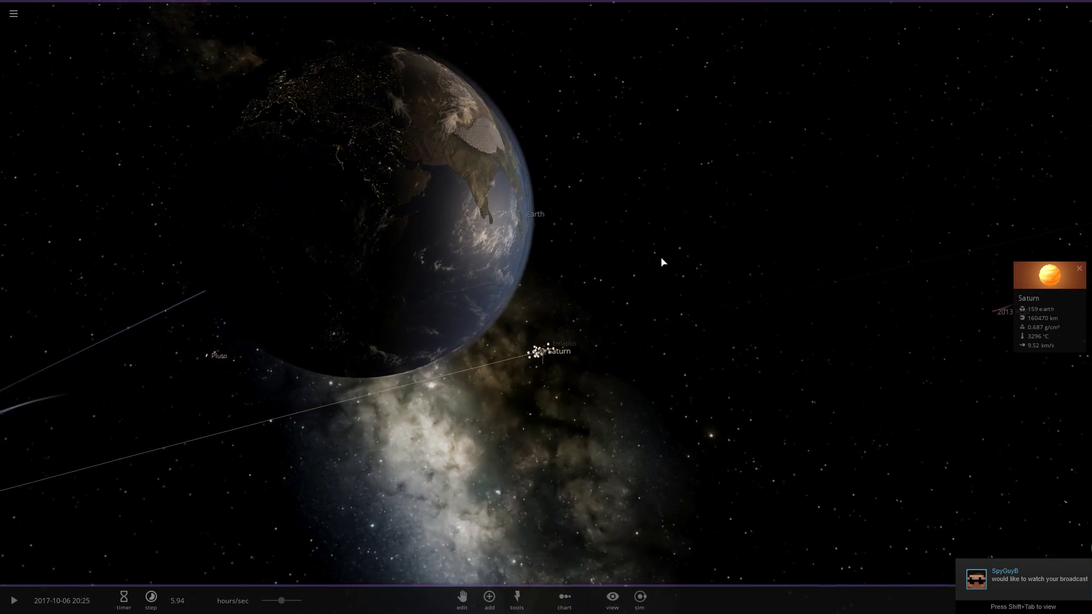
{"action": "key", "text": "Tab"}
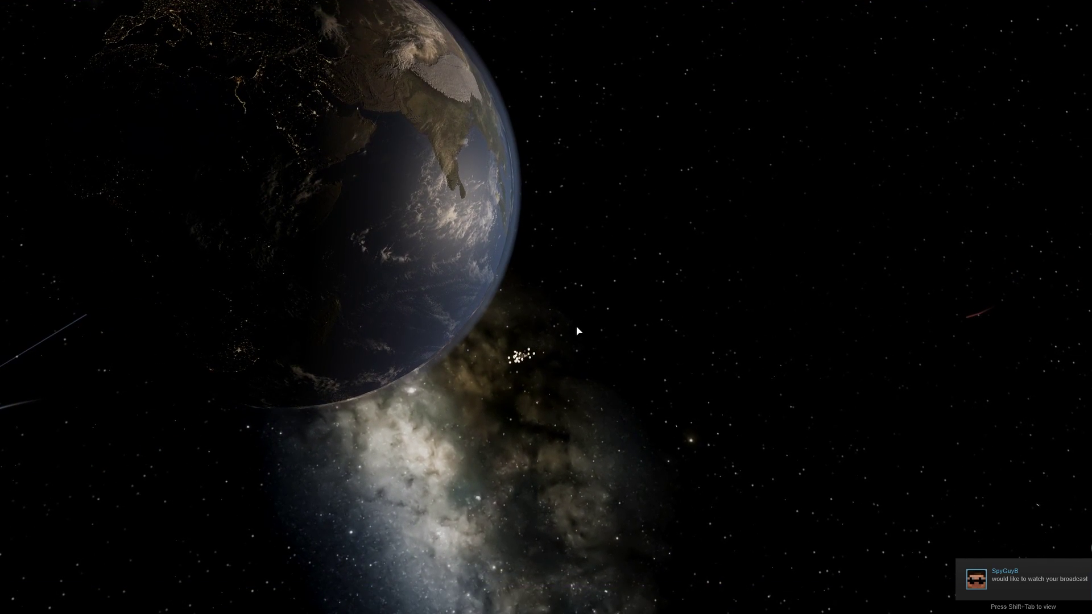
{"action": "left_click_drag", "start_coordinate": [576, 331], "coordinate": [571, 328]}
{"action": "scroll", "coordinate": [571, 328], "scroll_direction": "up", "scroll_amount": 4}
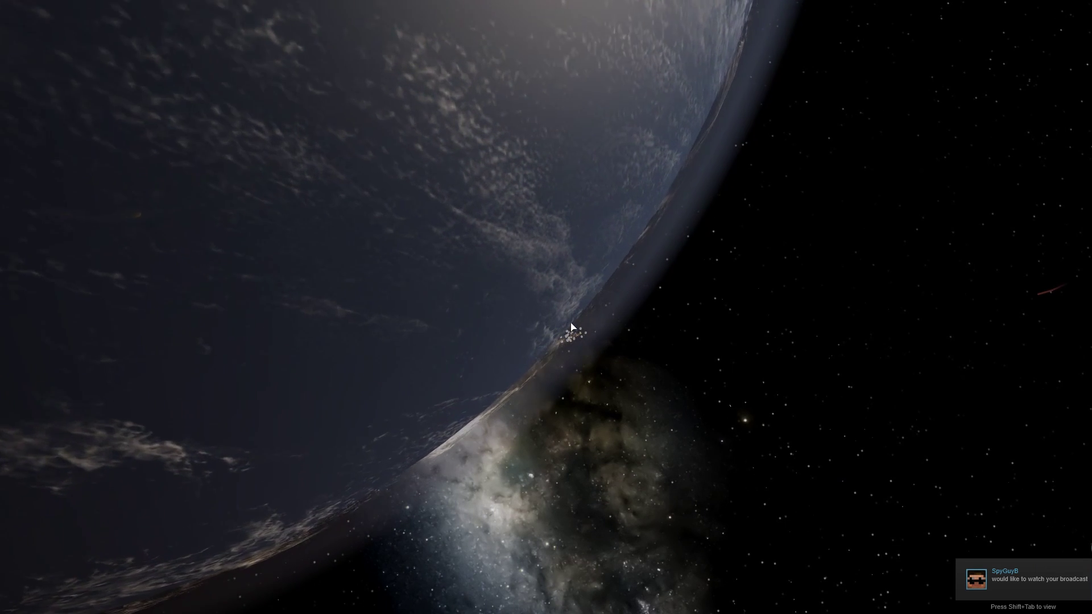
{"action": "scroll", "coordinate": [574, 334], "scroll_direction": "up", "scroll_amount": 3}
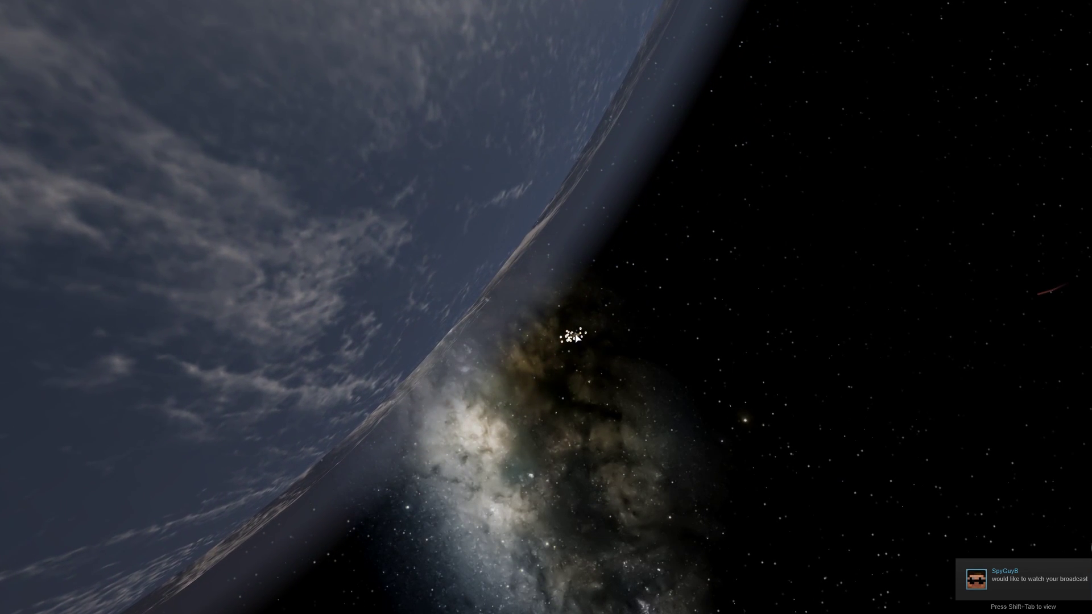
{"action": "scroll", "coordinate": [575, 337], "scroll_direction": "up", "scroll_amount": 3}
Select the moon Loge and view Saturn's glow from the outer moons with the interface hidden.
{"action": "left_click", "coordinate": [562, 352]}
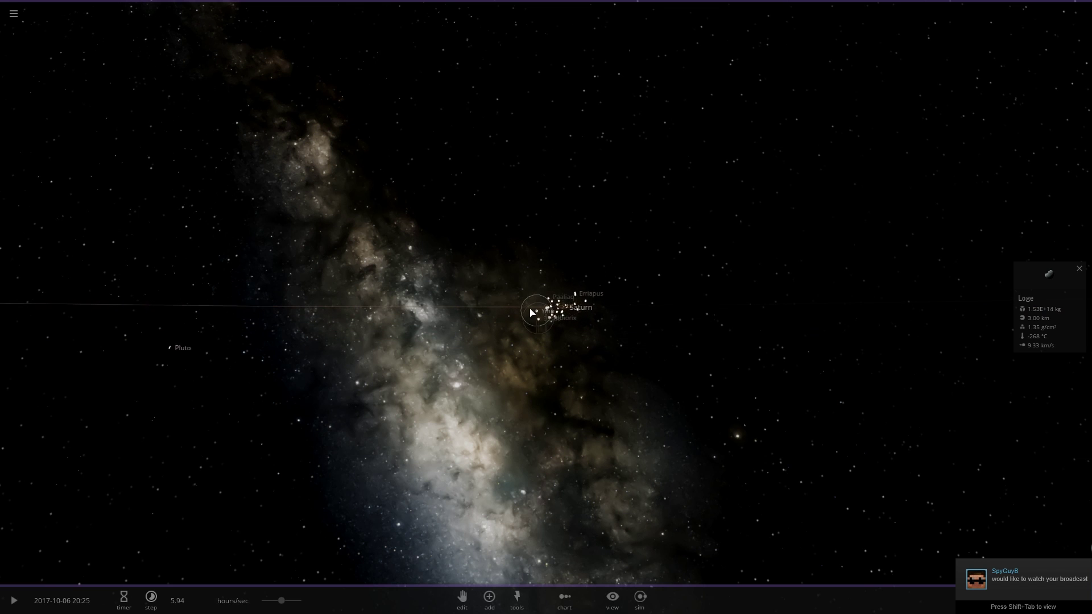
{"action": "scroll", "coordinate": [549, 323], "scroll_direction": "up", "scroll_amount": 3}
{"action": "left_click_drag", "start_coordinate": [549, 323], "coordinate": [655, 353]}
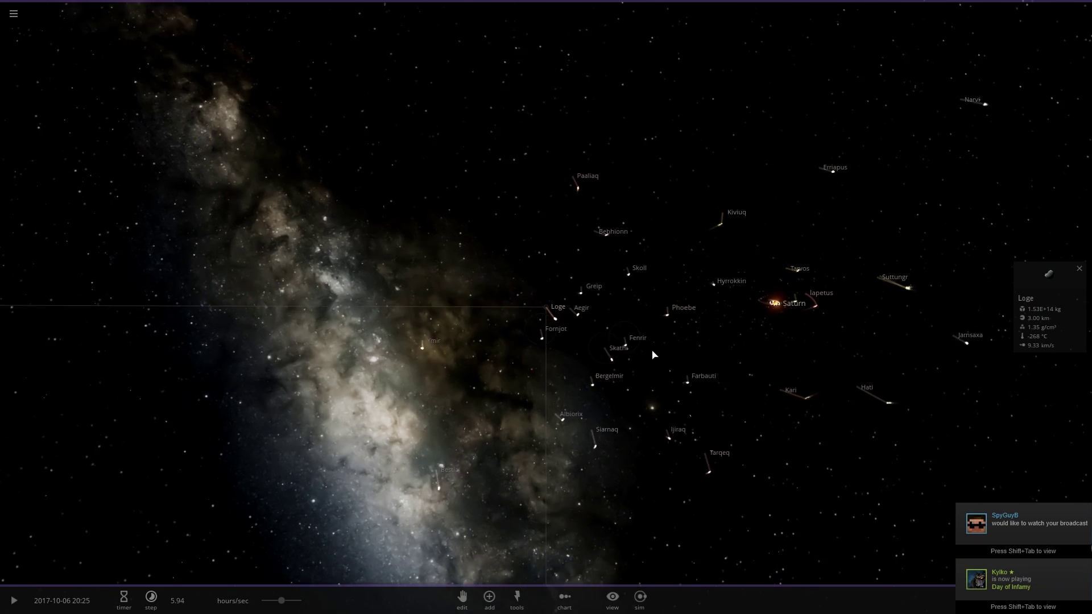
{"action": "key", "text": "Tab"}
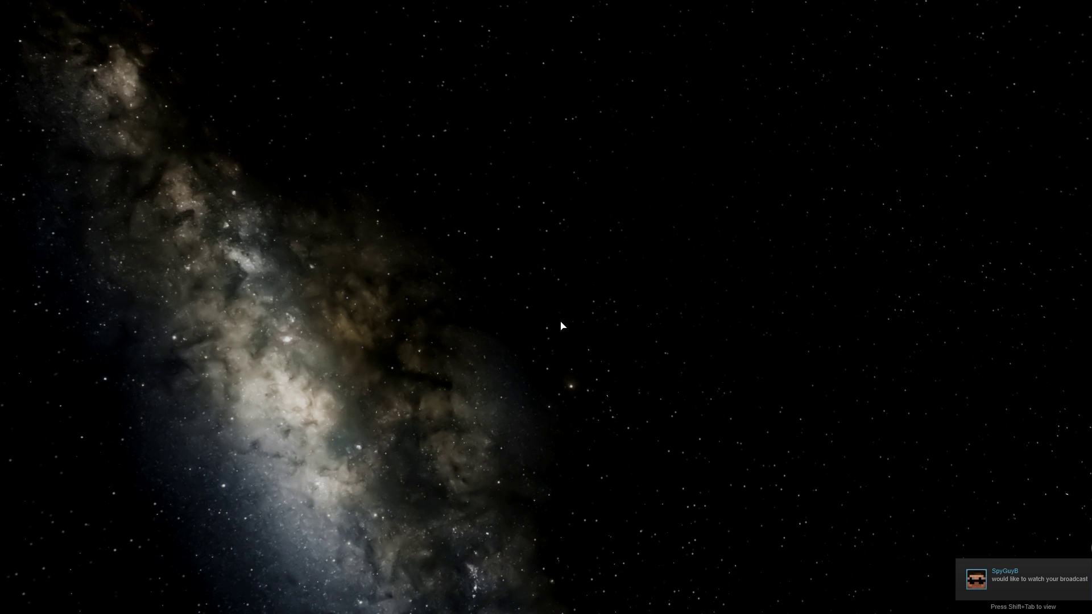
{"action": "scroll", "coordinate": [561, 322], "scroll_direction": "down", "scroll_amount": 5}
{"action": "left_click_drag", "start_coordinate": [561, 322], "coordinate": [569, 305]}
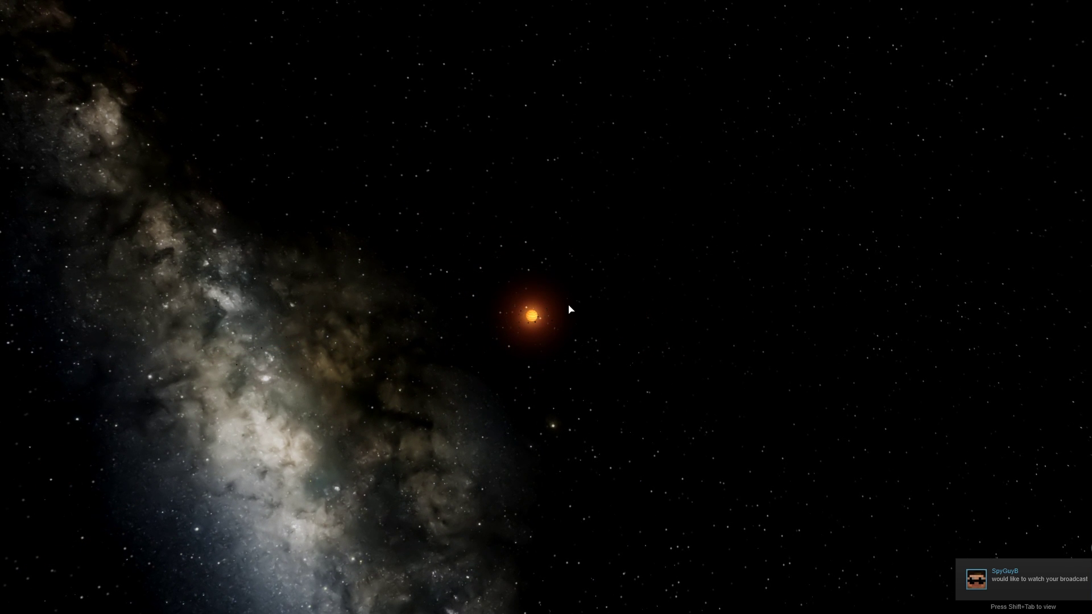
{"action": "scroll", "coordinate": [569, 304], "scroll_direction": "down", "scroll_amount": 4}
{"action": "left_click_drag", "start_coordinate": [569, 304], "coordinate": [567, 294]}
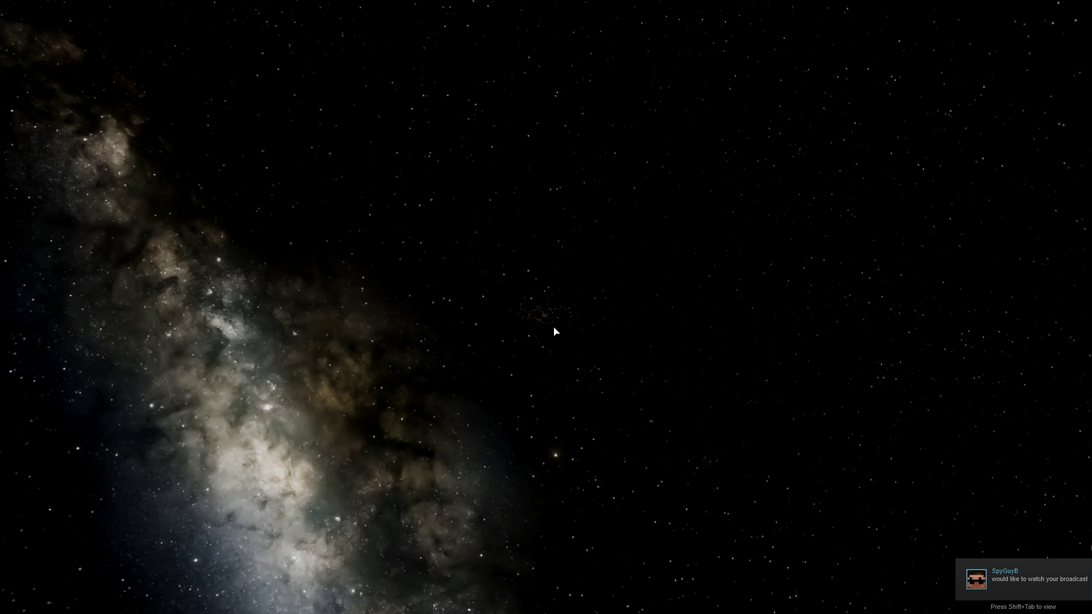
{"action": "scroll", "coordinate": [549, 352], "scroll_direction": "up", "scroll_amount": 5}
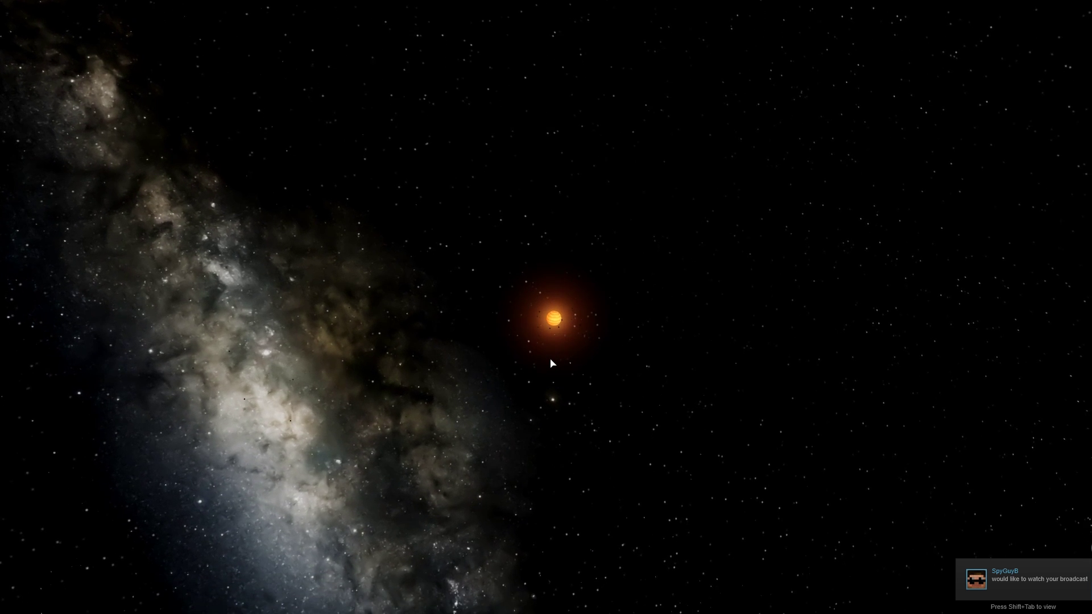
Select Saturn, view its orbit from above the solar system, and resume the simulation.
{"action": "left_click", "coordinate": [554, 319]}
{"action": "scroll", "coordinate": [556, 316], "scroll_direction": "down", "scroll_amount": 6}
{"action": "left_click_drag", "start_coordinate": [556, 317], "coordinate": [420, 472]}
{"action": "scroll", "coordinate": [418, 517], "scroll_direction": "down", "scroll_amount": 10}
{"action": "key", "text": "space"}
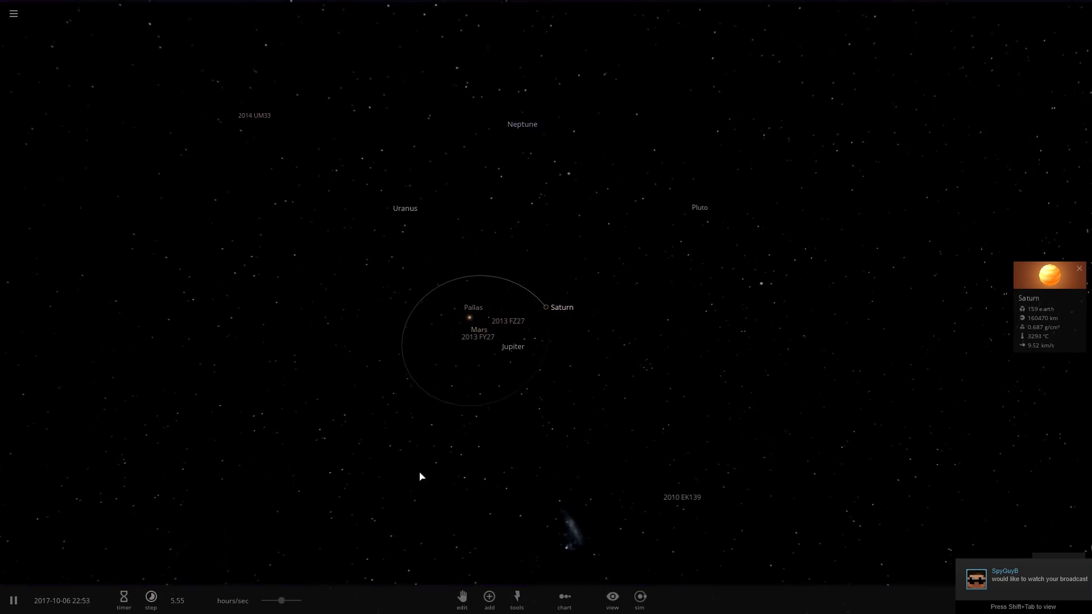
Speed the simulation up to about 15.1 days/sec and pause it with the view close beside Saturn.
{"action": "scroll", "coordinate": [426, 476], "scroll_direction": "up", "scroll_amount": 5}
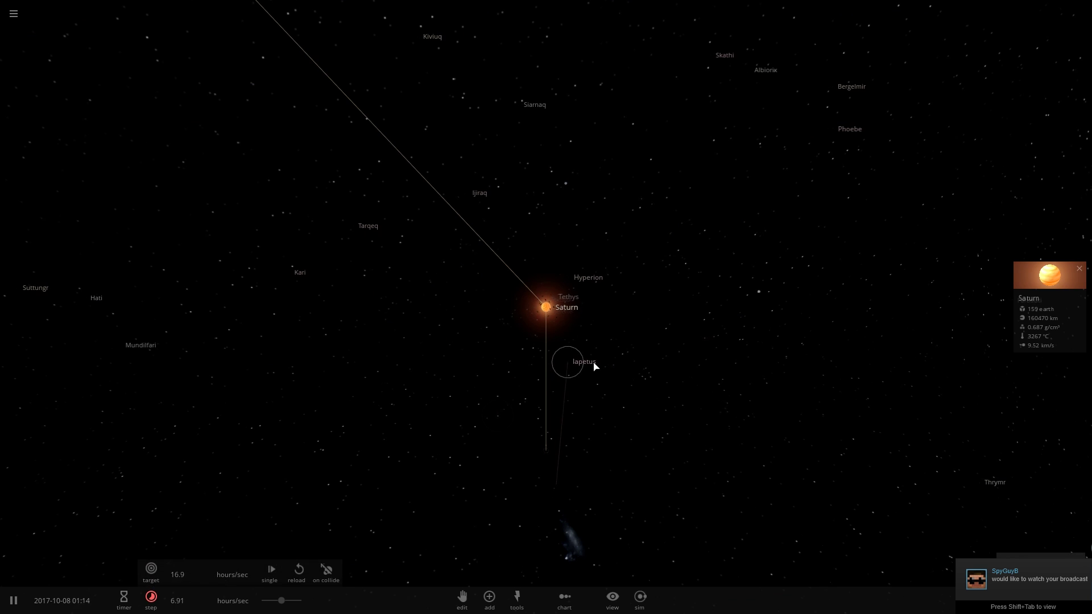
{"action": "left_click", "coordinate": [550, 317]}
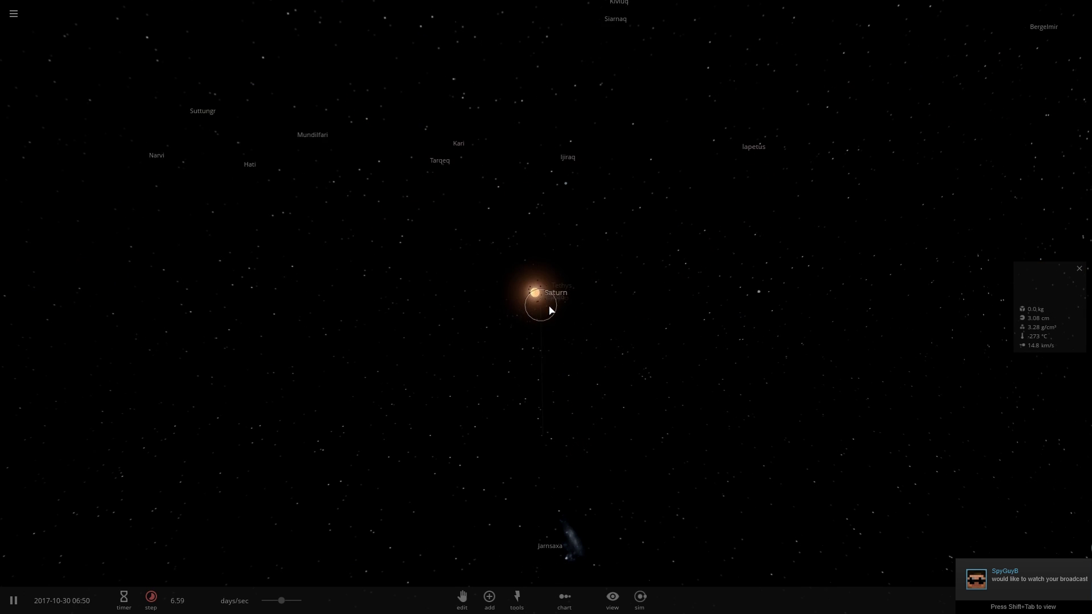
{"action": "scroll", "coordinate": [545, 296], "scroll_direction": "up", "scroll_amount": 10}
{"action": "key", "text": "space"}
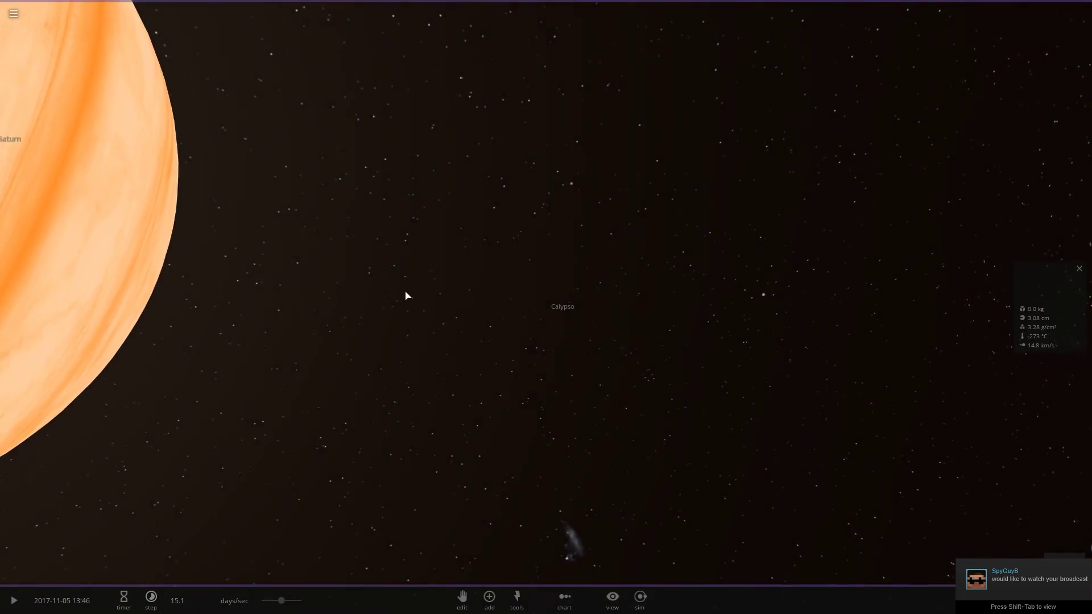
Focus on Saturn and open its detailed properties with the surrounding moons in view.
{"action": "scroll", "coordinate": [392, 292], "scroll_direction": "down", "scroll_amount": 5}
{"action": "double_click", "coordinate": [224, 238]}
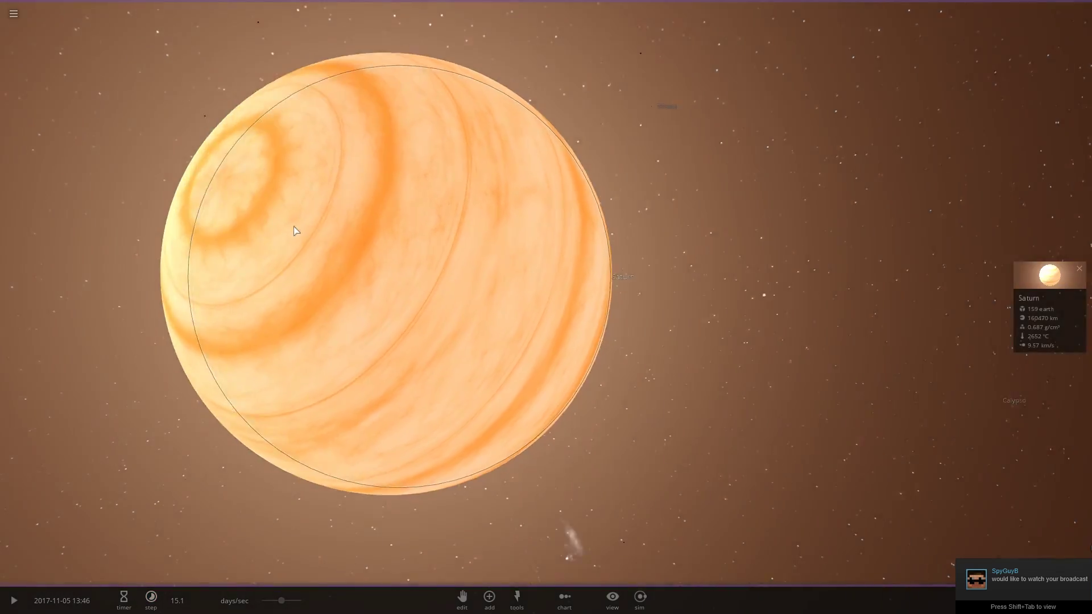
{"action": "scroll", "coordinate": [891, 361], "scroll_direction": "down", "scroll_amount": 2}
{"action": "left_click", "coordinate": [1039, 327]}
{"action": "scroll", "coordinate": [668, 319], "scroll_direction": "down", "scroll_amount": 8}
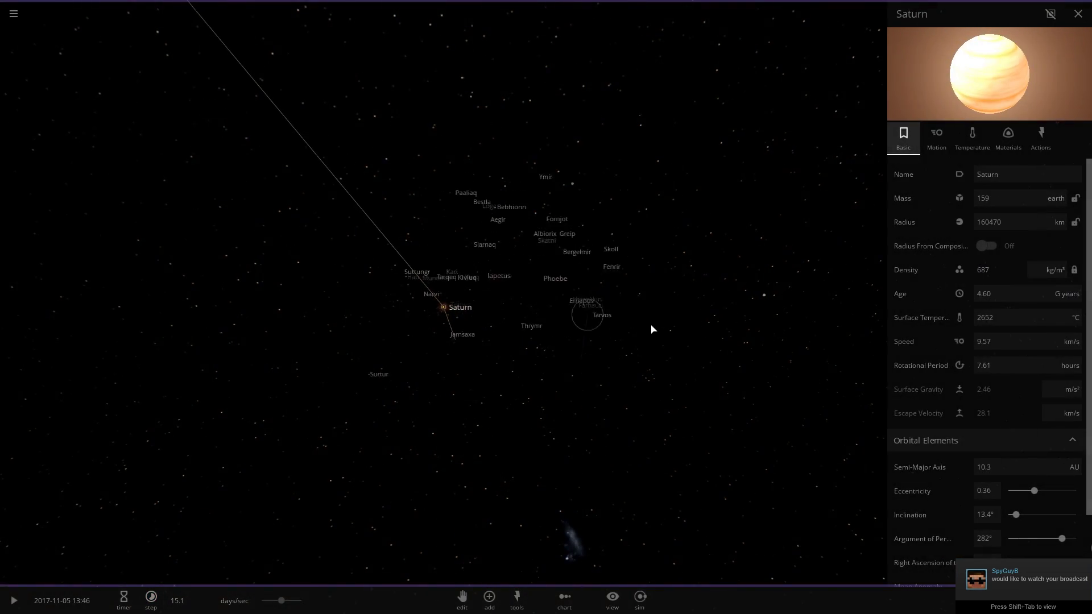
Resume the simulation, close Saturn's properties, and raise the target speed to 23.1 years/sec.
{"action": "key", "text": "space"}
{"action": "scroll", "coordinate": [620, 329], "scroll_direction": "down", "scroll_amount": 5}
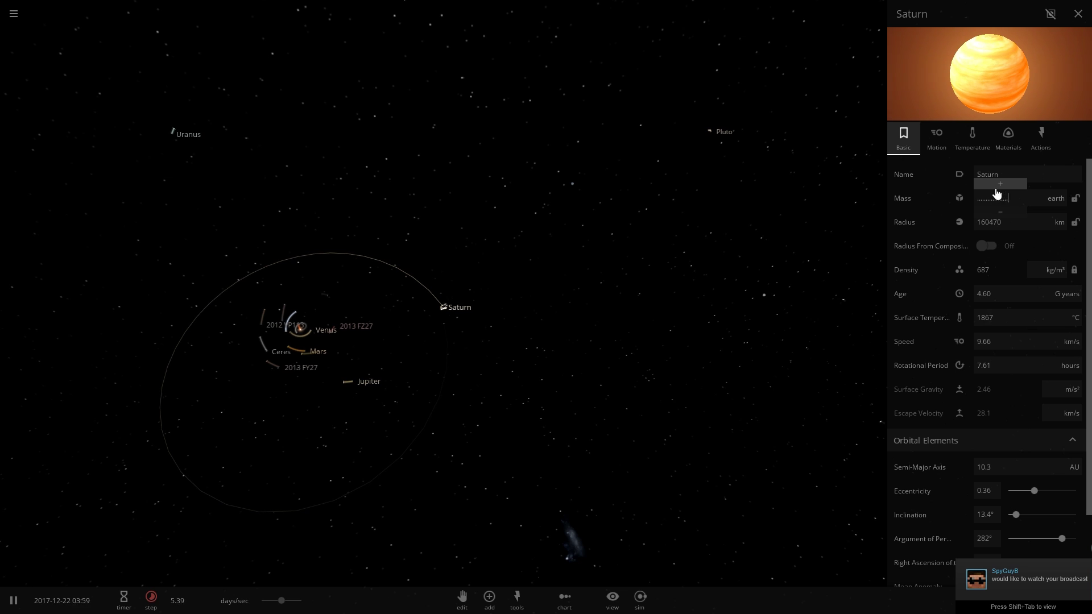
{"action": "left_click", "coordinate": [821, 275]}
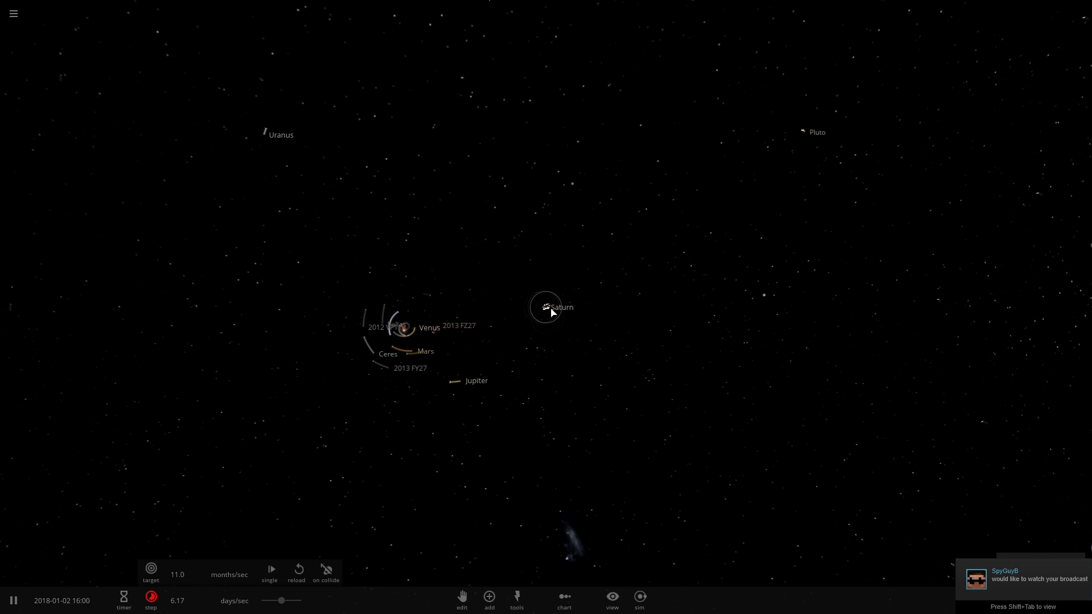
{"action": "key", "text": "period"}
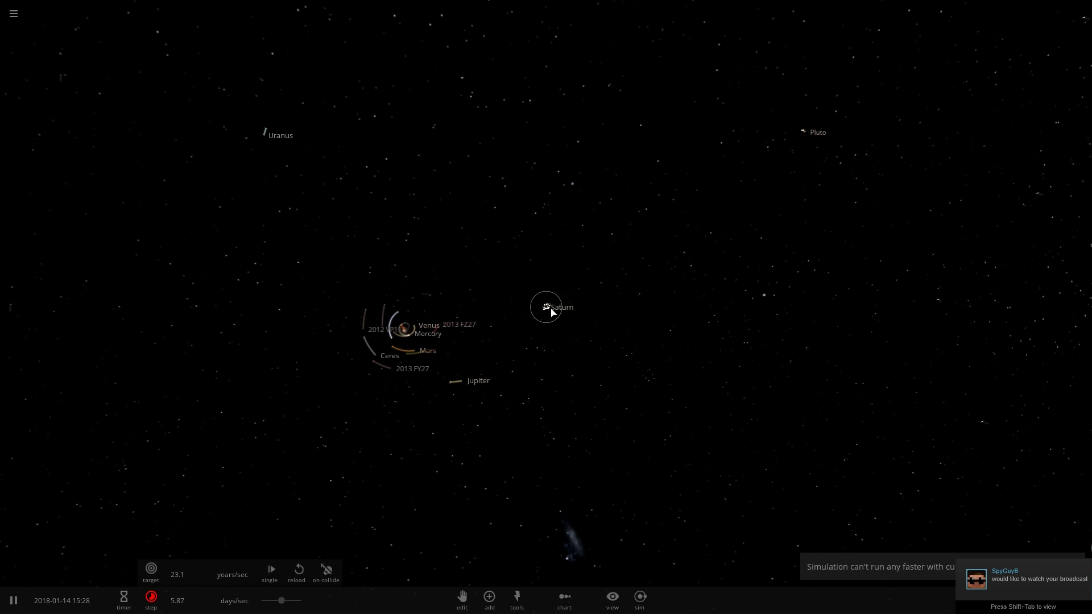
Focus on Saturn and raise its mass continuously to about 268 earth masses.
{"action": "double_click", "coordinate": [552, 312]}
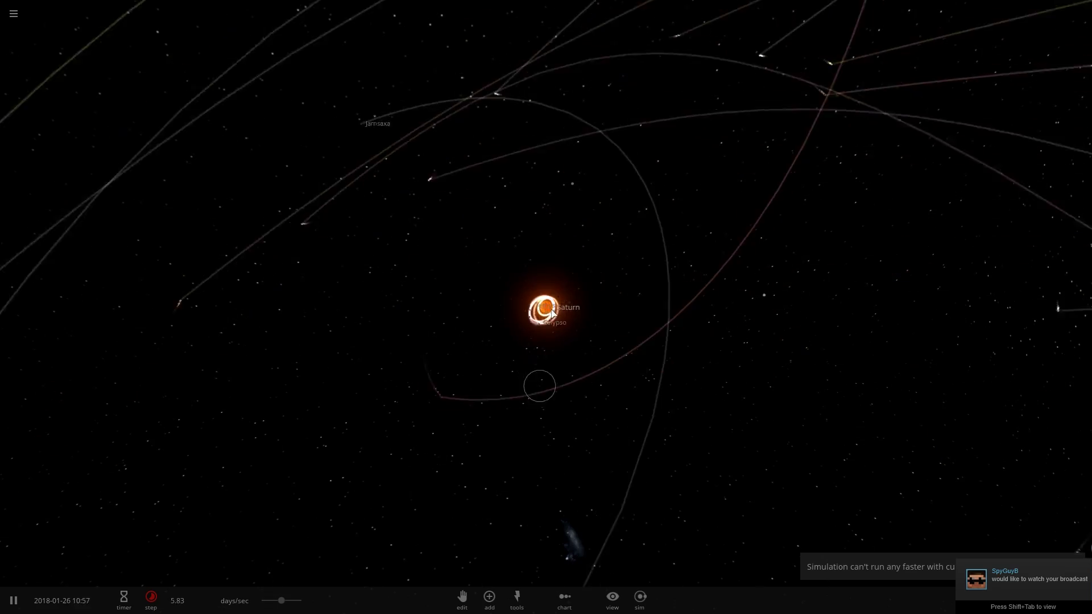
{"action": "scroll", "coordinate": [582, 297], "scroll_direction": "up", "scroll_amount": 5}
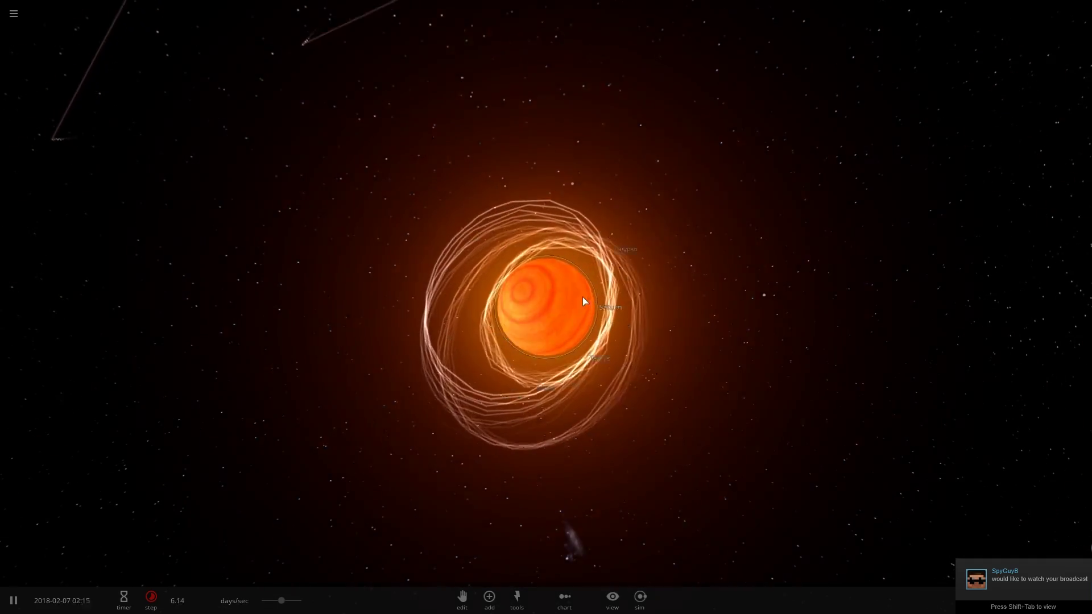
{"action": "left_click", "coordinate": [538, 331]}
{"action": "scroll", "coordinate": [538, 331], "scroll_direction": "down", "scroll_amount": 10}
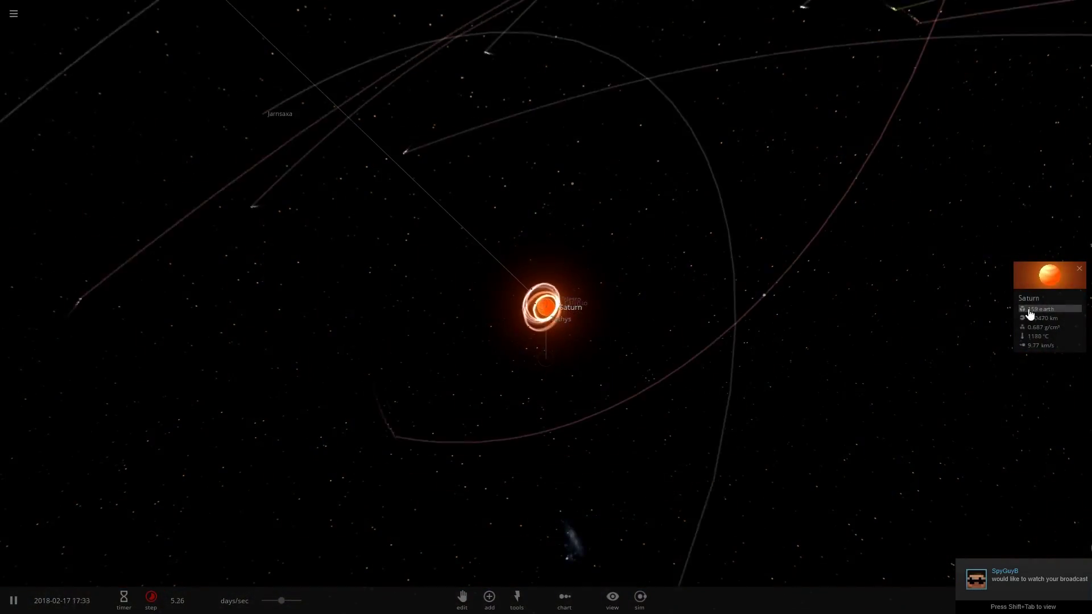
{"action": "left_click", "coordinate": [1030, 312]}
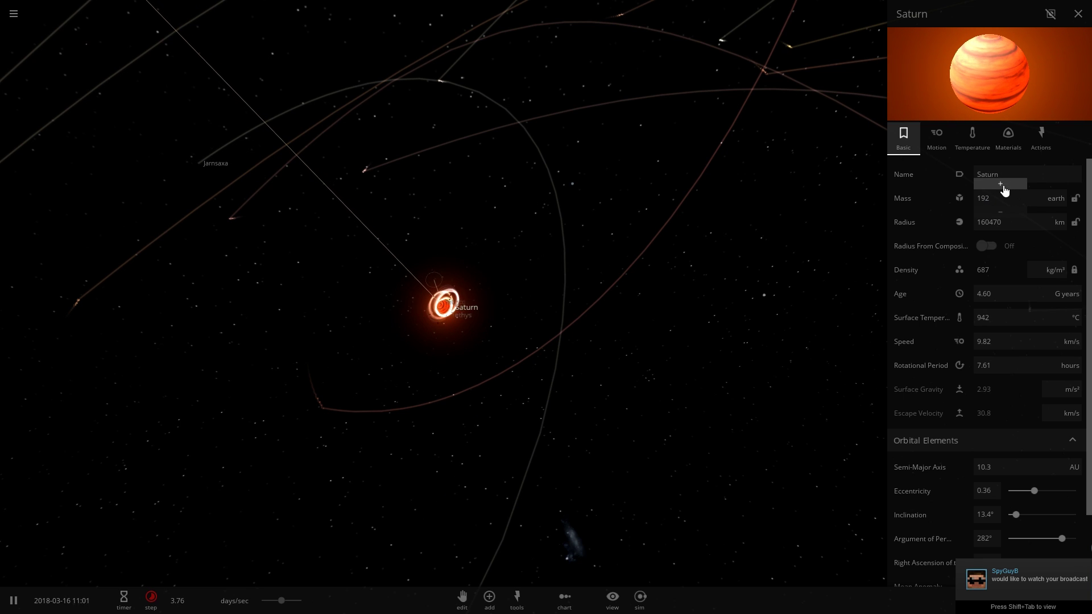
{"action": "left_click", "coordinate": [1002, 187]}
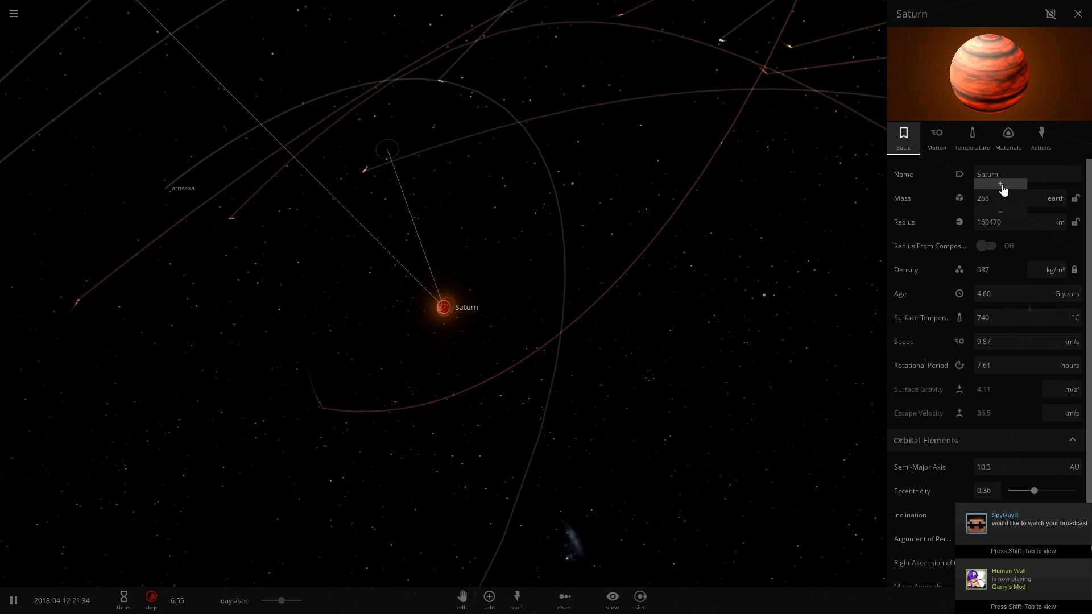
Raise Saturn's mass continuously to about 106 Jupiter masses and close its properties.
{"action": "left_click", "coordinate": [1002, 185]}
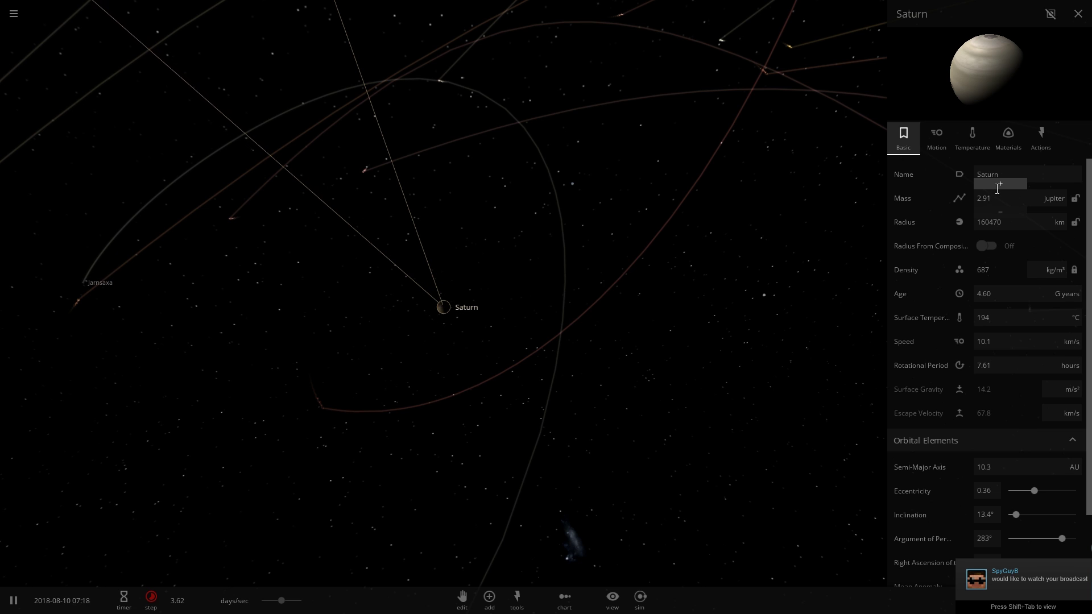
{"action": "left_click", "coordinate": [998, 187]}
{"action": "left_click", "coordinate": [1000, 185]}
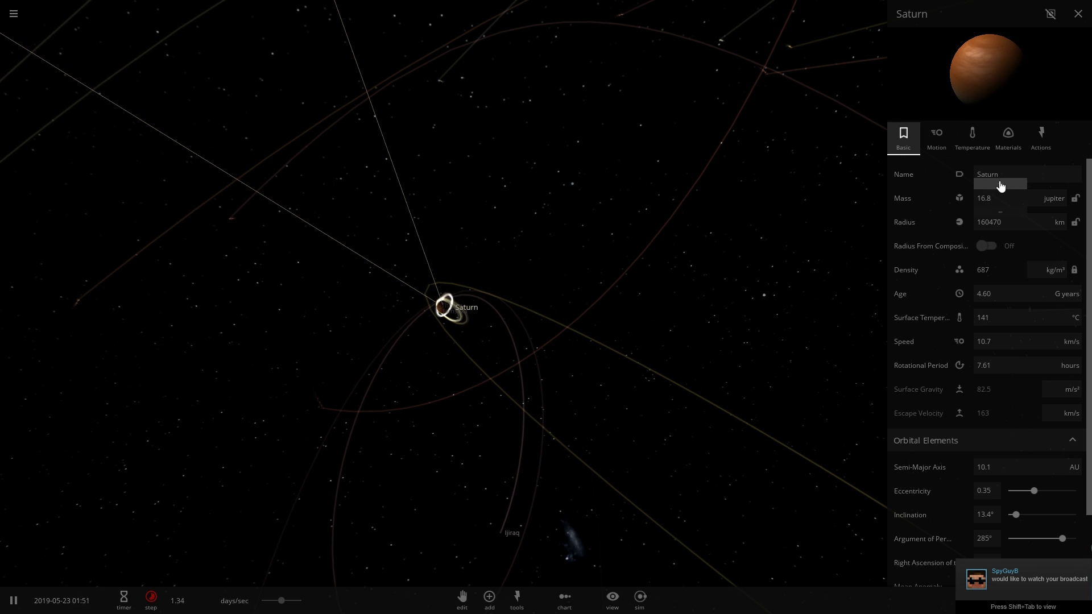
{"action": "left_click", "coordinate": [996, 185]}
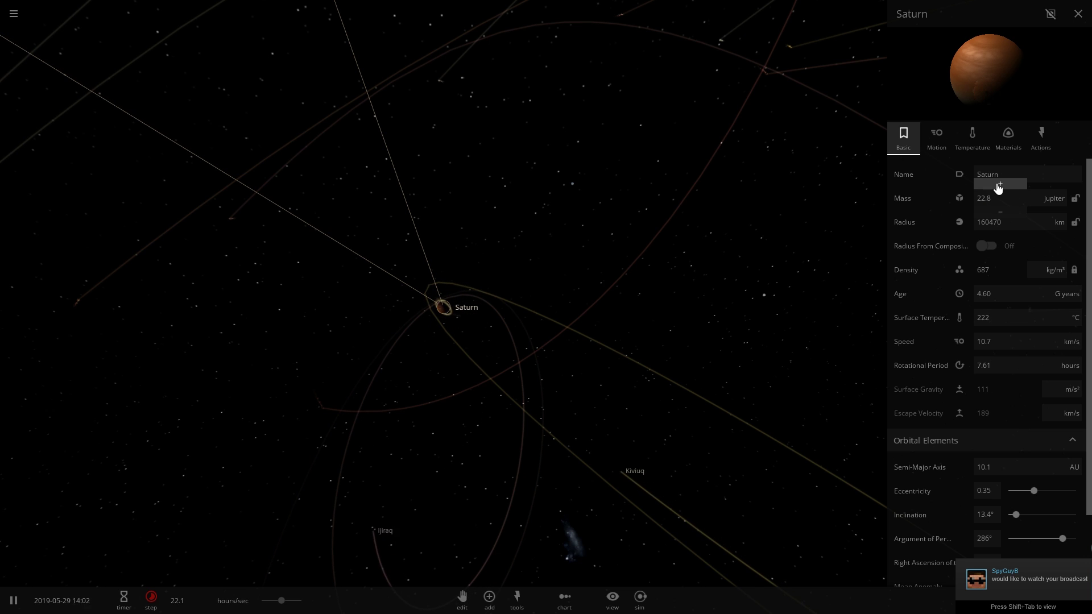
{"action": "left_click_drag", "start_coordinate": [998, 188], "coordinate": [998, 188]}
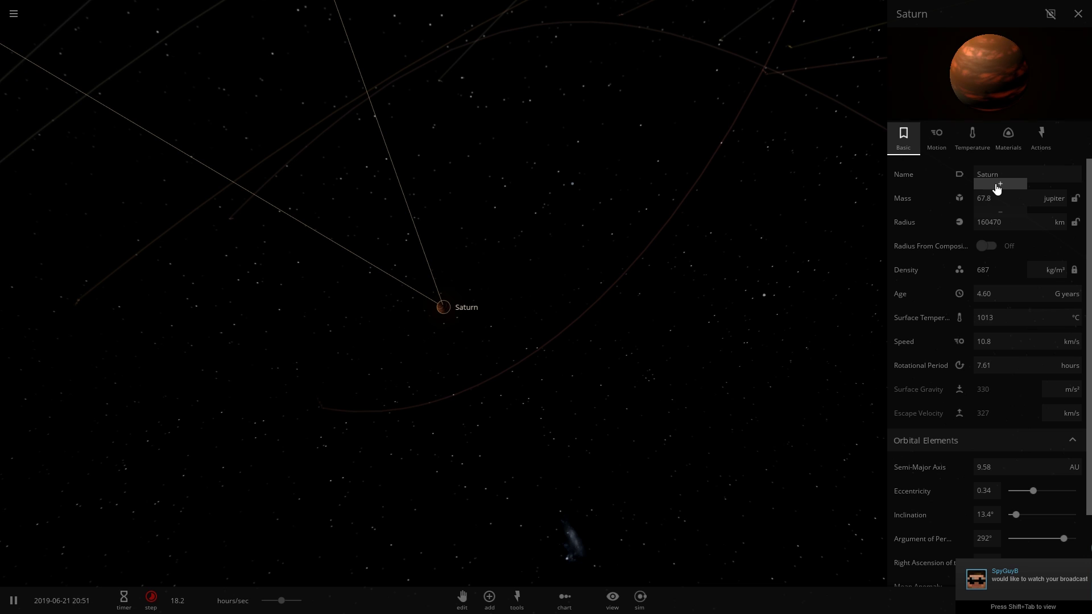
{"action": "left_click", "coordinate": [997, 188]}
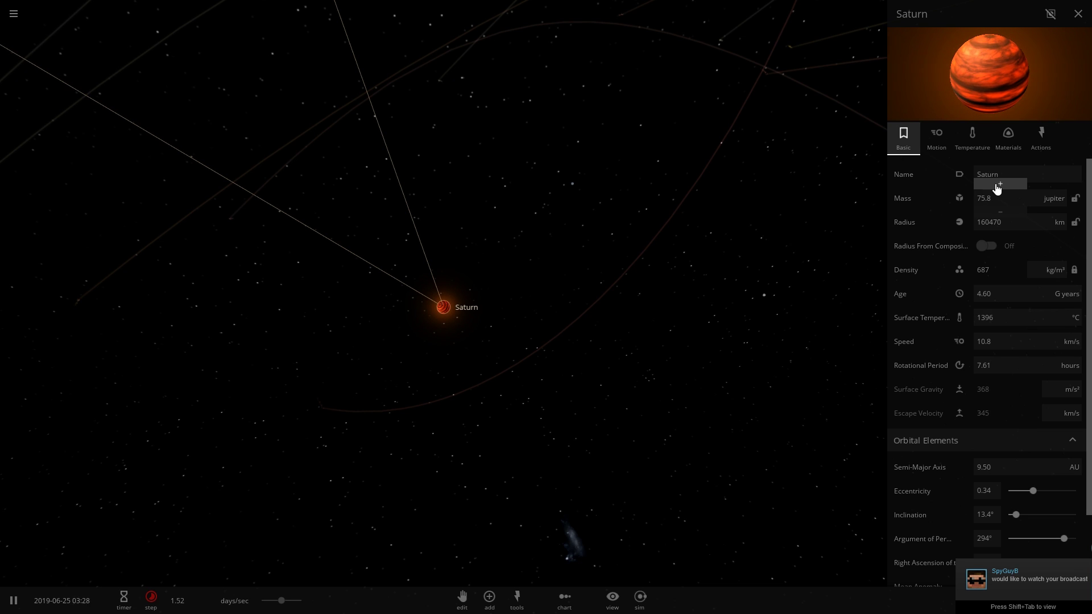
{"action": "left_click_drag", "start_coordinate": [997, 188], "coordinate": [998, 188]}
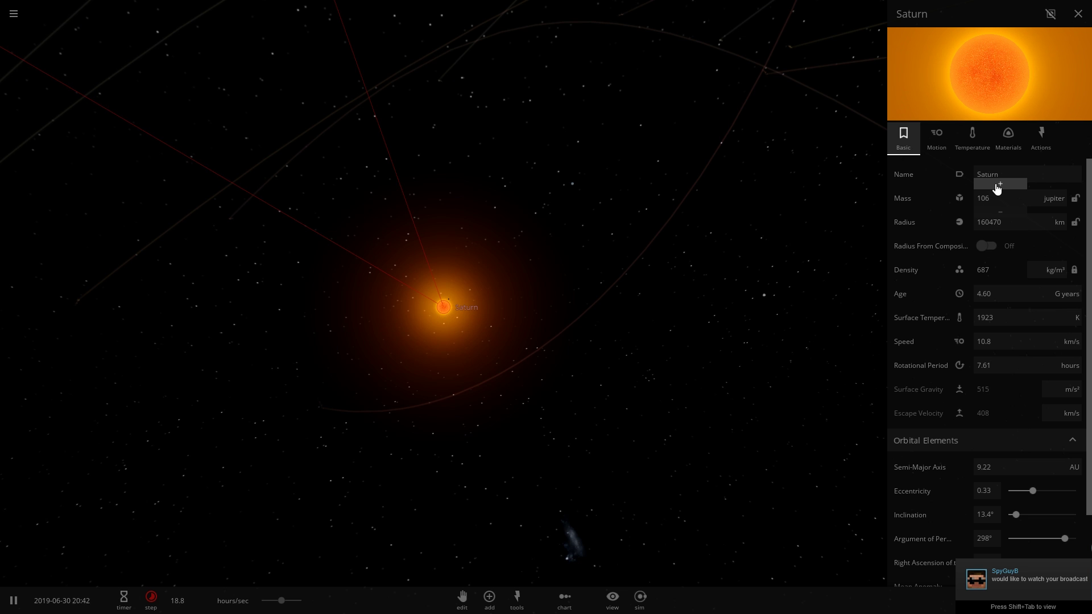
{"action": "left_click", "coordinate": [663, 192]}
Delete the whole cluster of outer moons trailing away from Saturn, including Phoebe, Narvi and Tarvos.
{"action": "scroll", "coordinate": [660, 196], "scroll_direction": "down", "scroll_amount": 6}
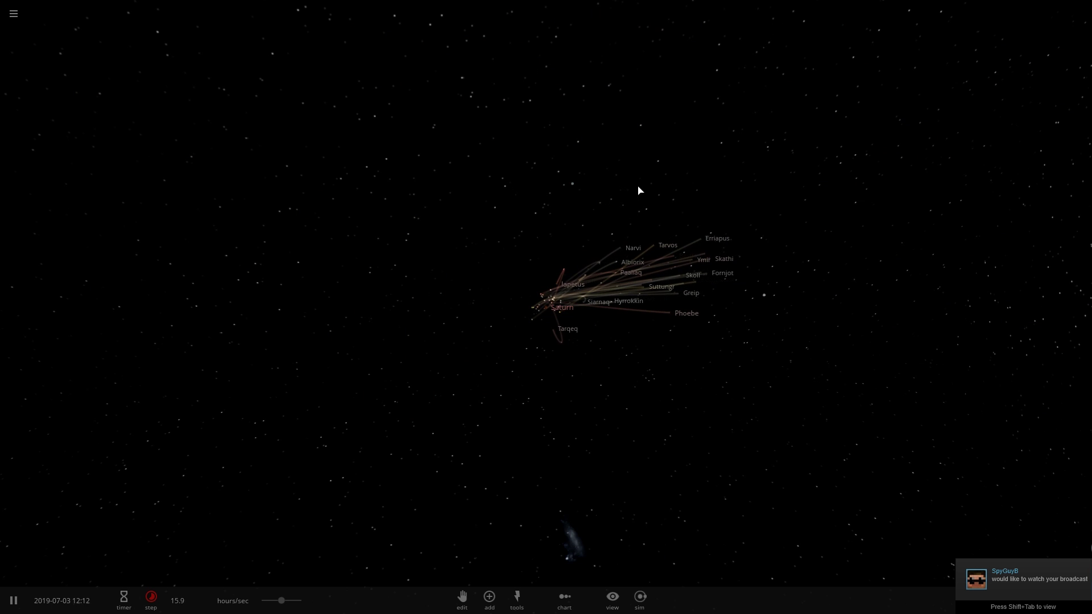
{"action": "scroll", "coordinate": [643, 199], "scroll_direction": "up", "scroll_amount": 3}
{"action": "scroll", "coordinate": [651, 218], "scroll_direction": "down", "scroll_amount": 3}
{"action": "left_click_drag", "start_coordinate": [579, 175], "coordinate": [819, 423]}
{"action": "key", "text": "Delete"}
{"action": "scroll", "coordinate": [609, 315], "scroll_direction": "up", "scroll_amount": 4}
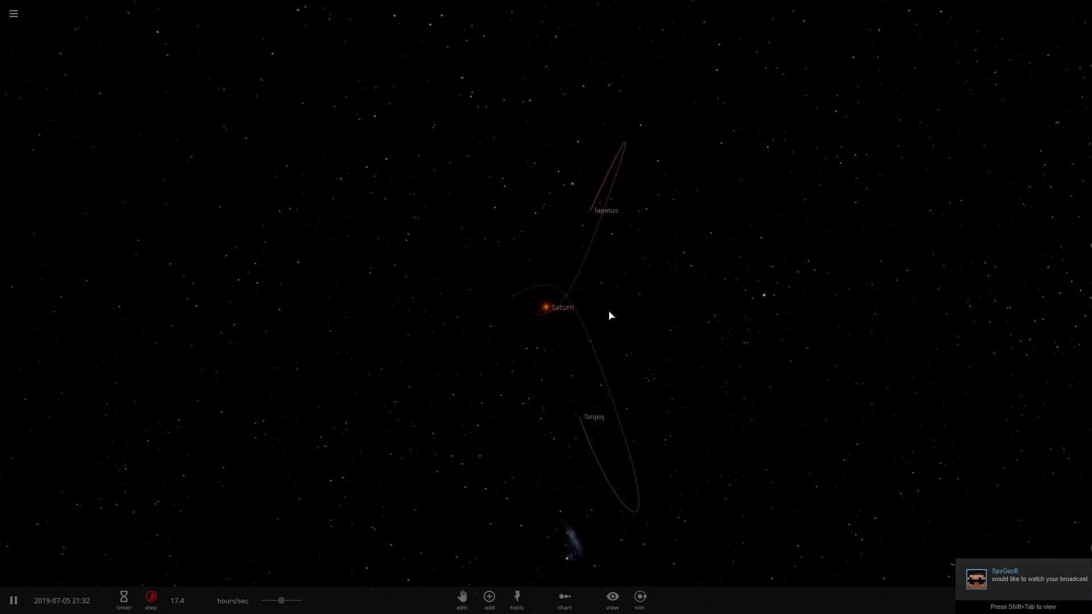
Delete Tarqeq and Iapetus, the two moons on long looping trails near Saturn.
{"action": "left_click_drag", "start_coordinate": [519, 359], "coordinate": [739, 594]}
{"action": "key", "text": "Delete"}
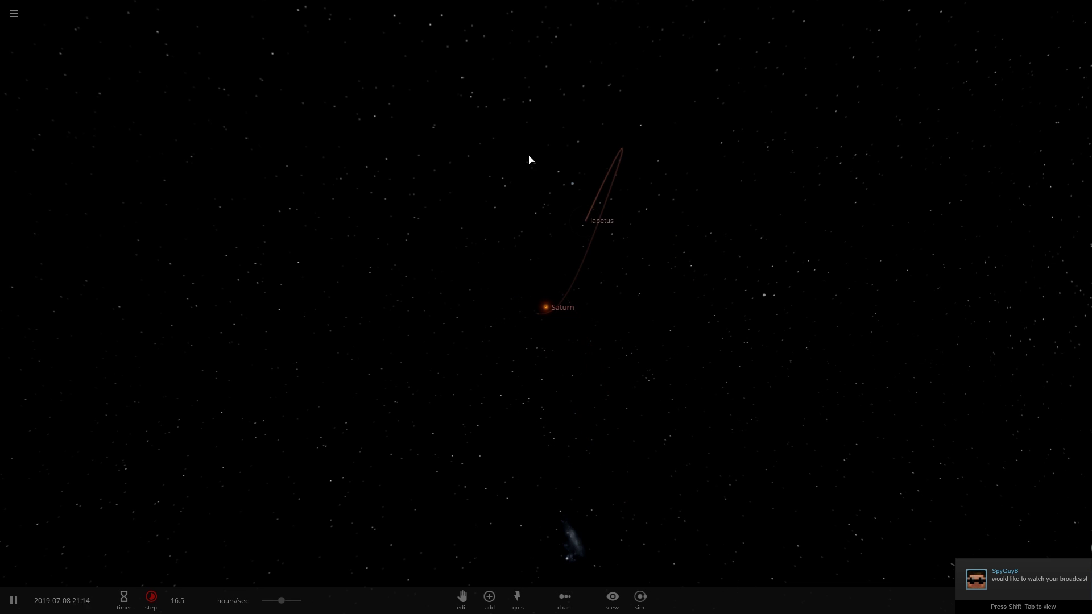
{"action": "left_click_drag", "start_coordinate": [490, 68], "coordinate": [705, 285]}
{"action": "left_click_drag", "start_coordinate": [487, 145], "coordinate": [743, 306]}
{"action": "left_click", "coordinate": [585, 236]}
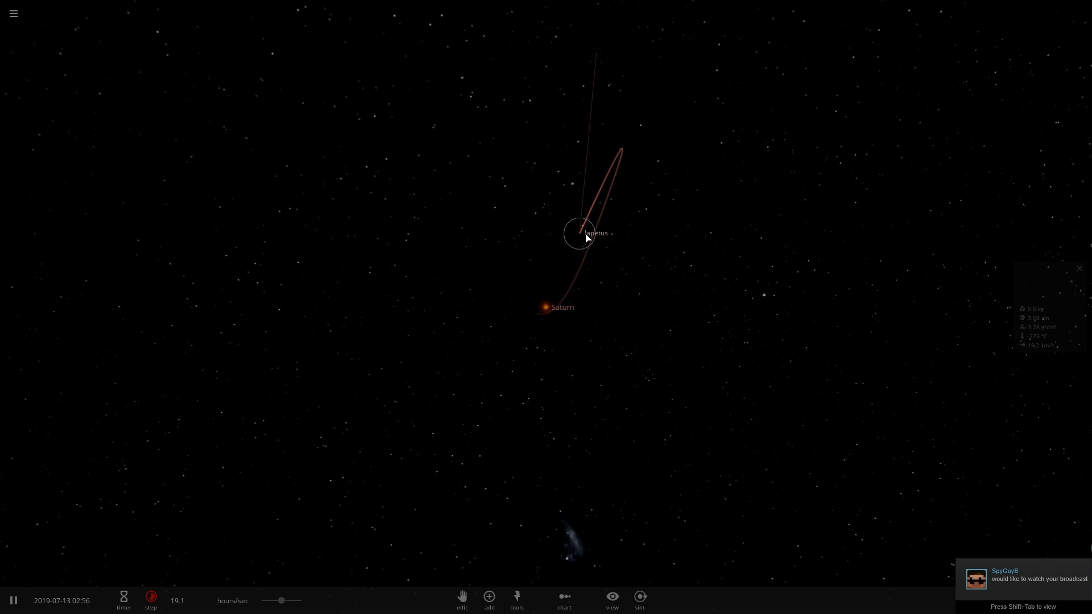
{"action": "key", "text": "Delete"}
Focus on Earth among the inner planets and open its detailed properties.
{"action": "scroll", "coordinate": [630, 294], "scroll_direction": "down", "scroll_amount": 2}
{"action": "scroll", "coordinate": [596, 312], "scroll_direction": "down", "scroll_amount": 3}
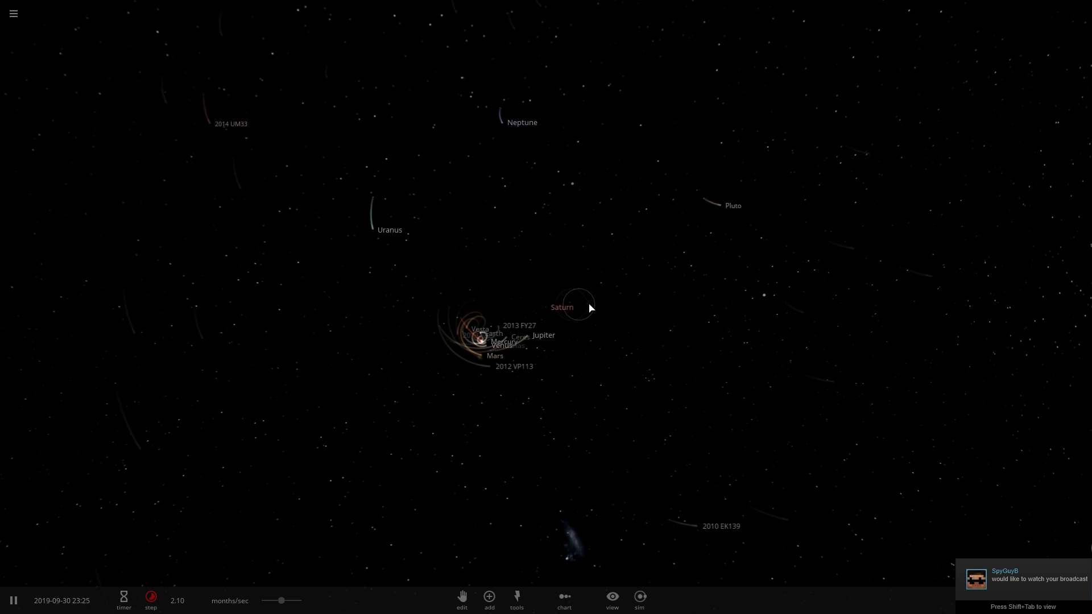
{"action": "scroll", "coordinate": [590, 308], "scroll_direction": "up", "scroll_amount": 2}
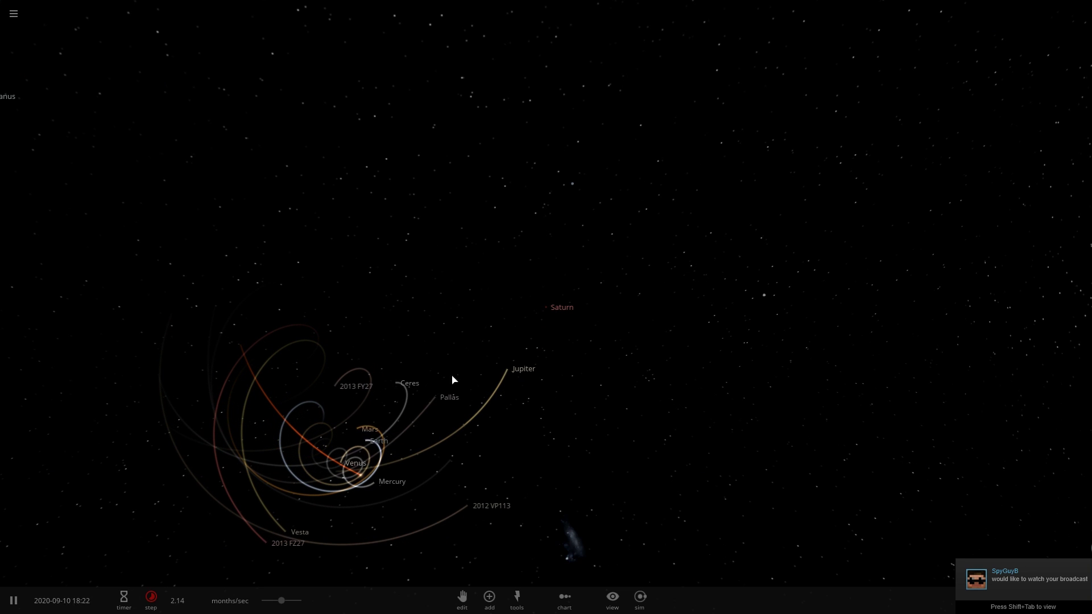
{"action": "double_click", "coordinate": [351, 455]}
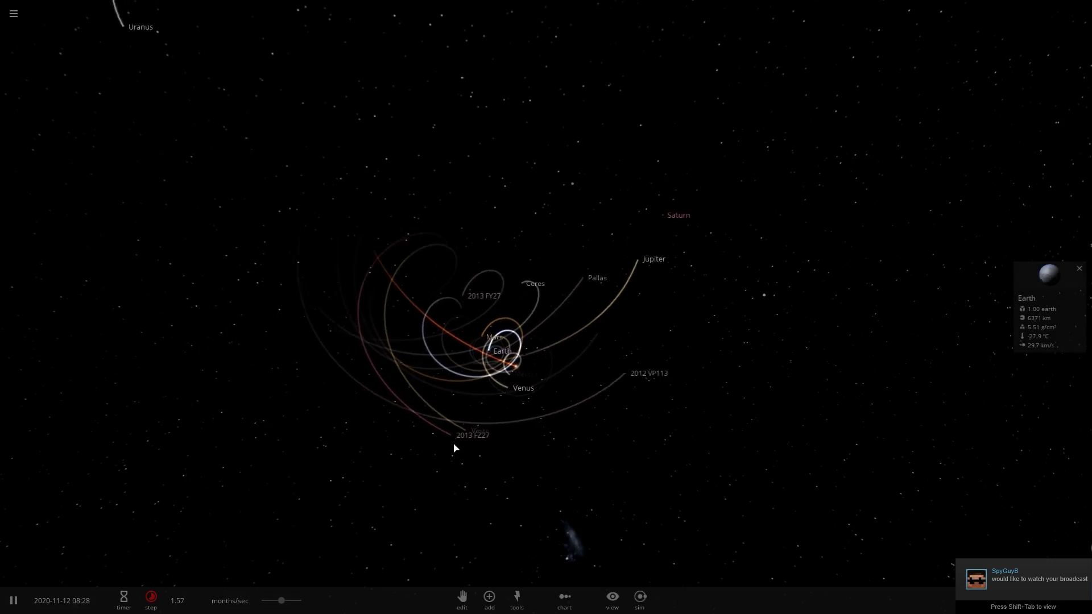
{"action": "left_click", "coordinate": [1058, 323]}
Examine Earth, the Moon and the surrounding orbital trails from several angles and distances.
{"action": "left_click_drag", "start_coordinate": [582, 225], "coordinate": [467, 86]}
{"action": "left_click_drag", "start_coordinate": [404, 101], "coordinate": [363, 188]}
{"action": "scroll", "coordinate": [363, 185], "scroll_direction": "up", "scroll_amount": 10}
{"action": "scroll", "coordinate": [658, 203], "scroll_direction": "down", "scroll_amount": 5}
{"action": "left_click_drag", "start_coordinate": [658, 204], "coordinate": [398, 198]}
{"action": "scroll", "coordinate": [579, 296], "scroll_direction": "down", "scroll_amount": 10}
{"action": "scroll", "coordinate": [607, 292], "scroll_direction": "down", "scroll_amount": 10}
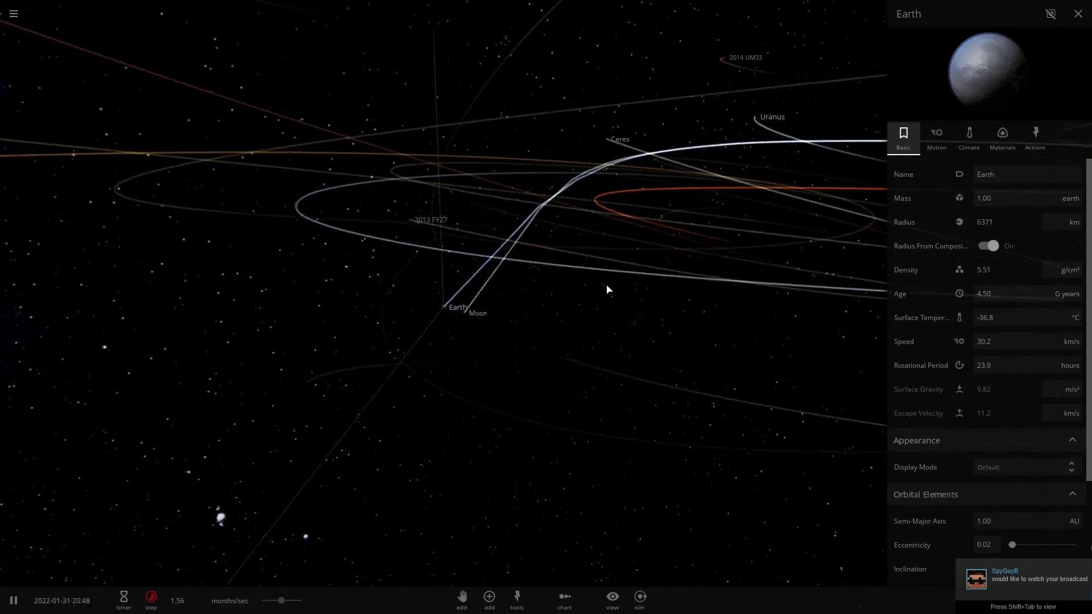
Close Earth's properties and pause the simulation with the planets' orbital trails and Saturn in view.
{"action": "left_click", "coordinate": [607, 248]}
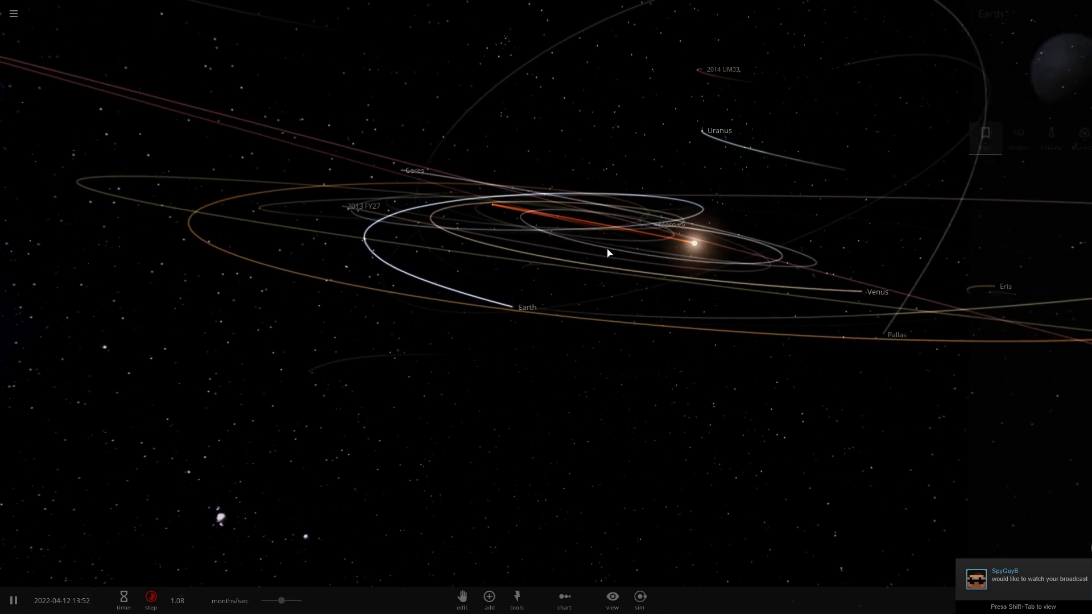
{"action": "scroll", "coordinate": [605, 249], "scroll_direction": "down", "scroll_amount": 8}
{"action": "left_click_drag", "start_coordinate": [595, 248], "coordinate": [565, 334]}
{"action": "scroll", "coordinate": [566, 335], "scroll_direction": "up", "scroll_amount": 5}
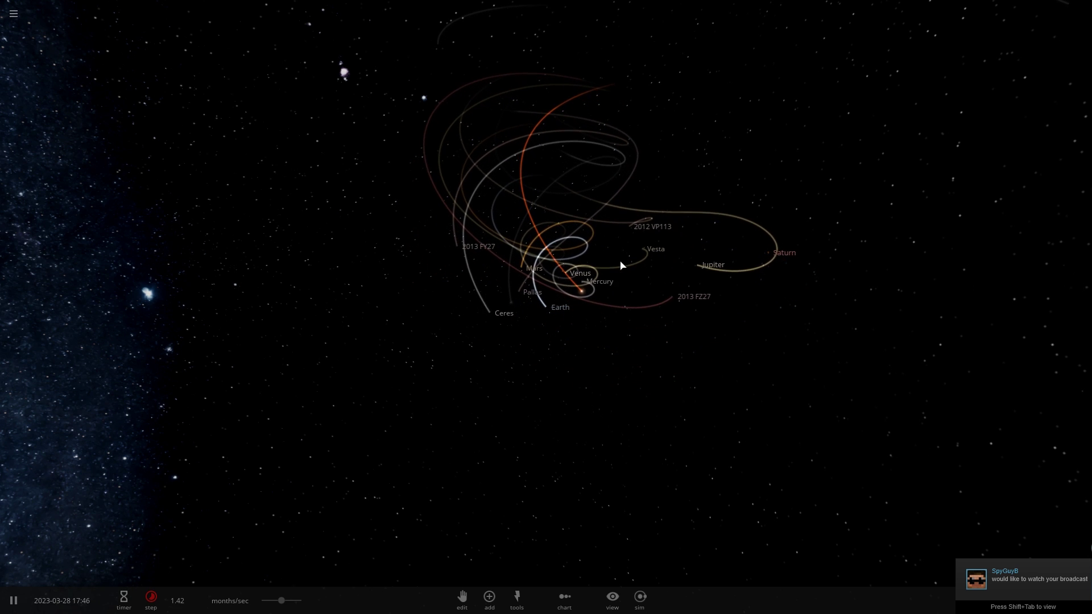
{"action": "key", "text": "space"}
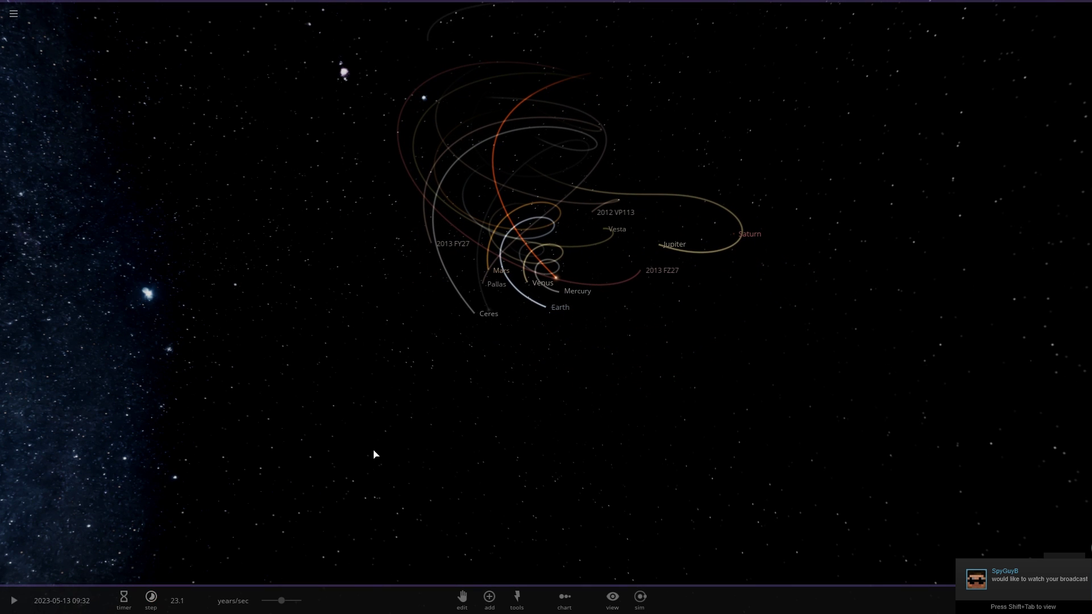